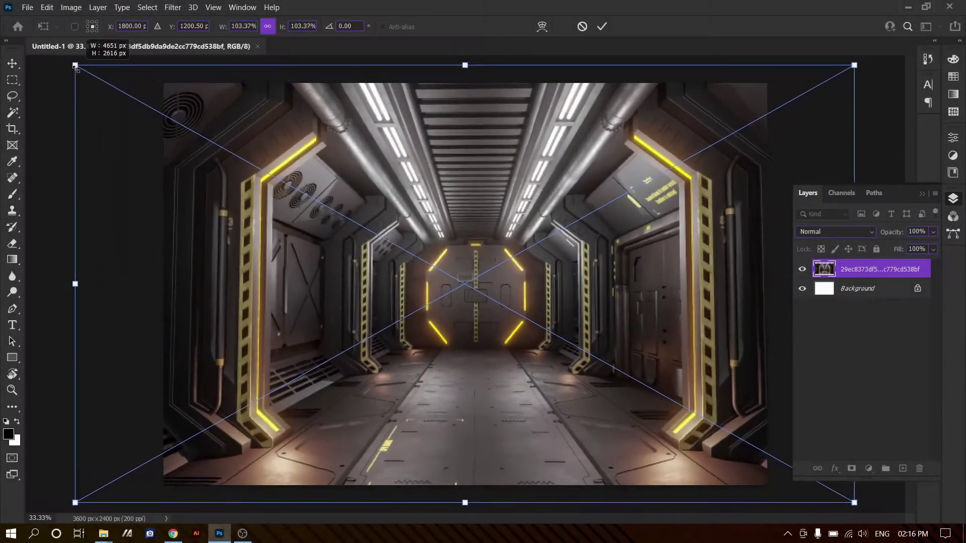
Step: Shrink the corridor photo to fit the canvas and start a pen path on the door frame
drag(76, 66, 91, 71)
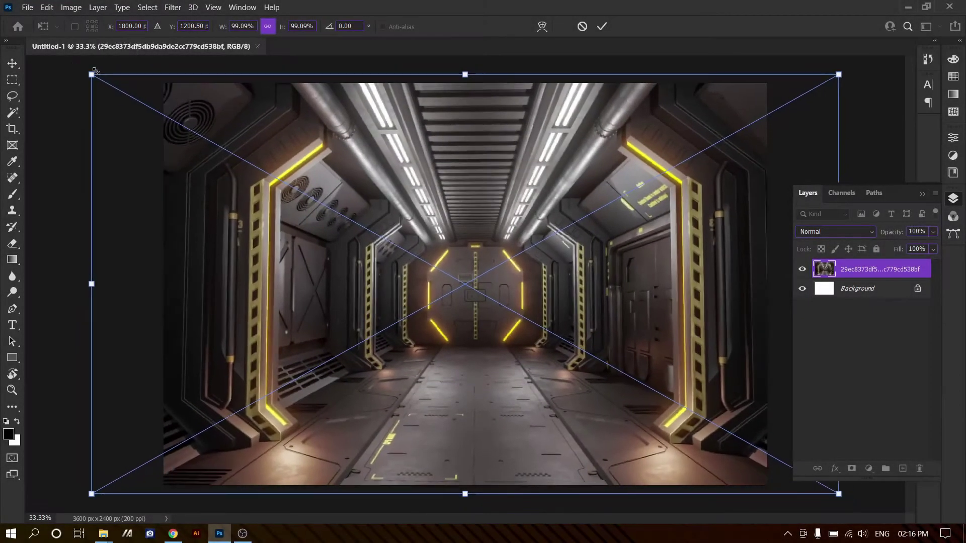
key(Return)
key(p)
scroll(546, 236, up, 6)
scroll(496, 259, up, 4)
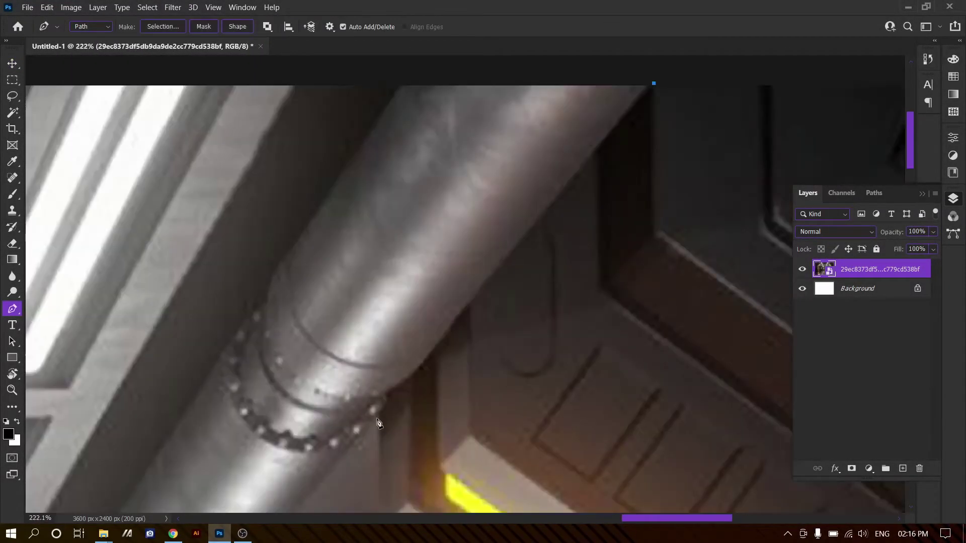
mouse_move(379, 422)
mouse_down()
mouse_move(371, 280)
mouse_move(580, 97)
mouse_up()
click(554, 365)
drag(555, 382, 586, 180)
click(444, 297)
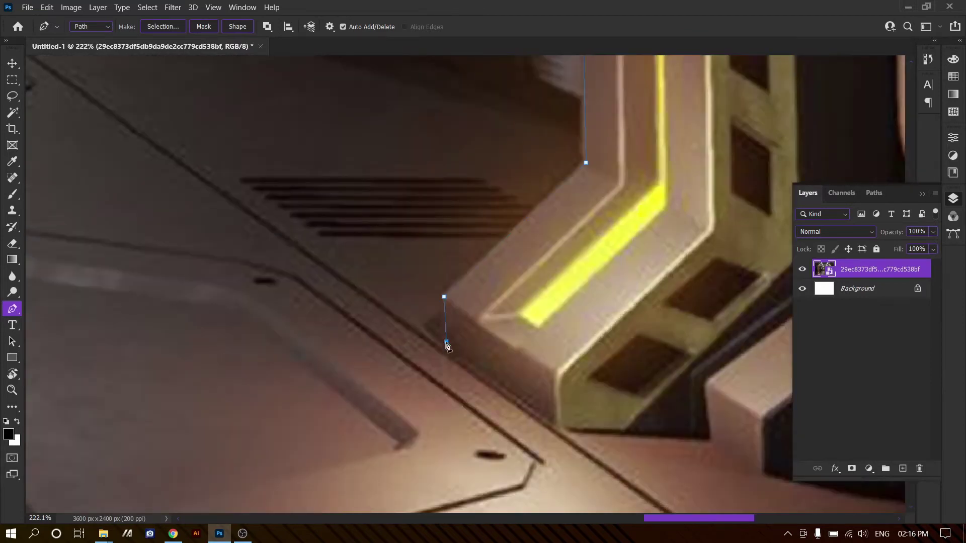
Step: Extend the path along the floor edge to the end wall and left pillar corner
scroll(332, 251, up, 5)
scroll(340, 258, left, 5)
scroll(291, 239, down, 5)
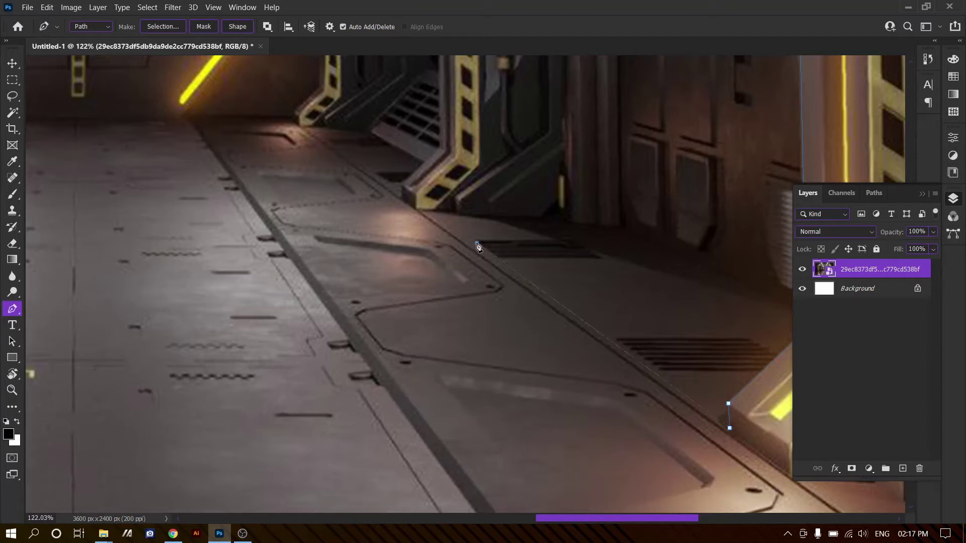
click(282, 224)
drag(283, 228, 427, 325)
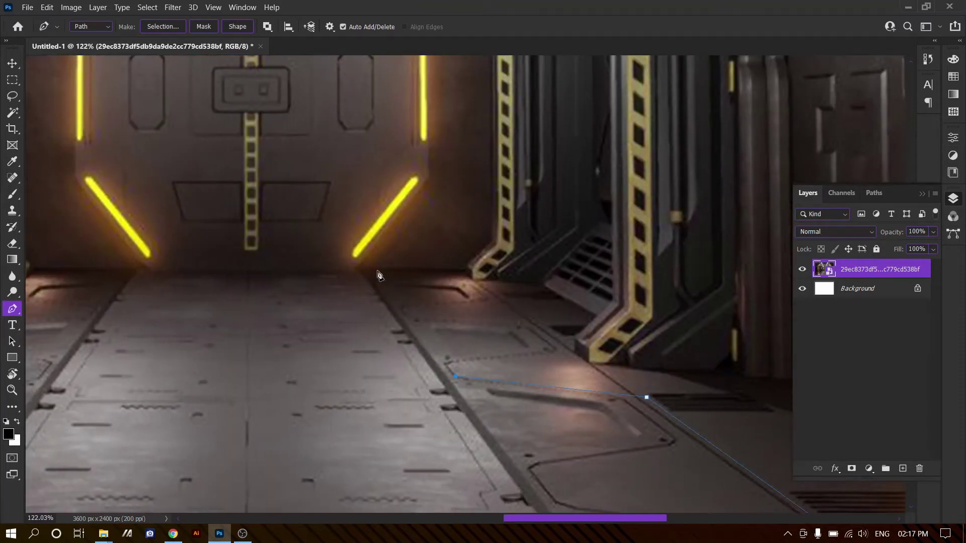
click(136, 272)
drag(137, 274, 407, 187)
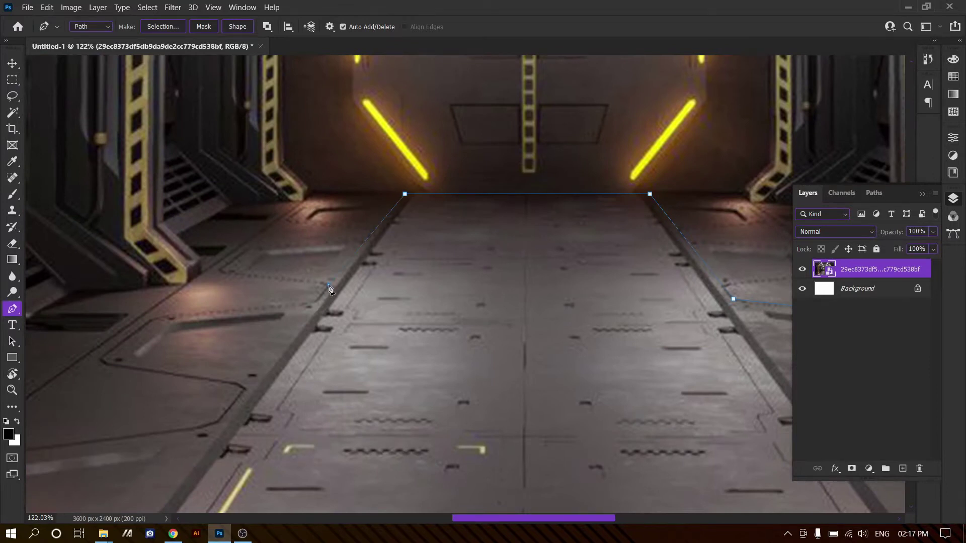
drag(150, 319, 86, 302)
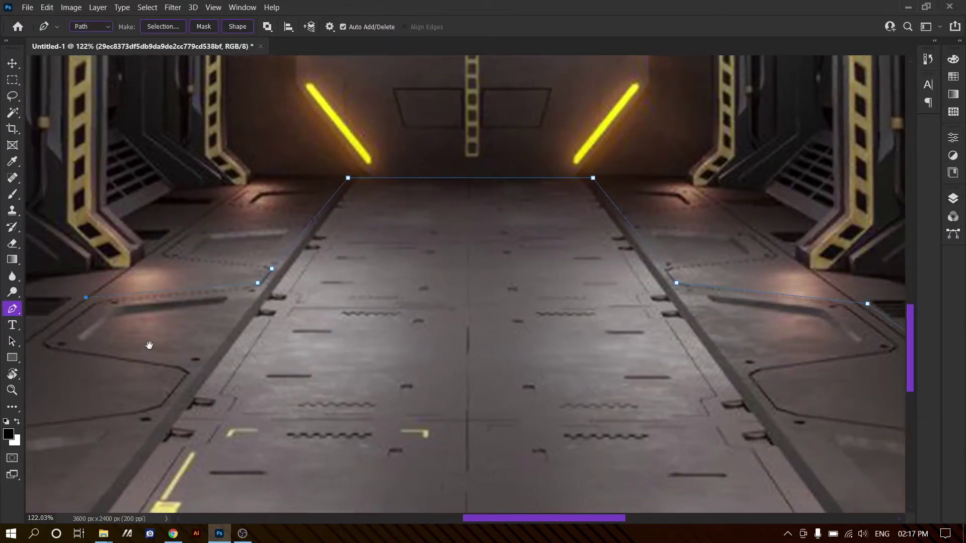
drag(149, 345, 182, 282)
click(186, 274)
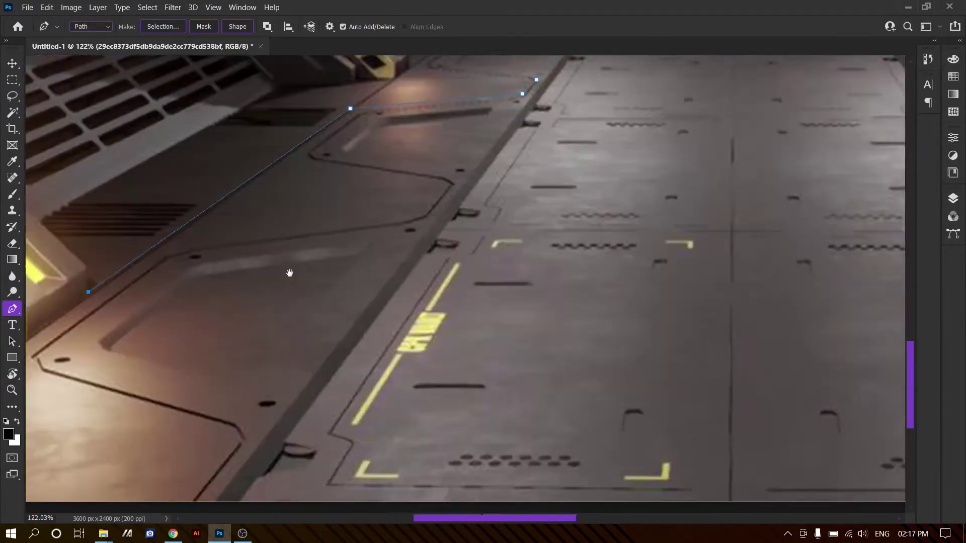
Step: Carry the path above the ceiling pipe and image top, closing it at the start
scroll(429, 253, up, 5)
click(474, 318)
scroll(394, 280, down, 2)
scroll(441, 387, down, 3)
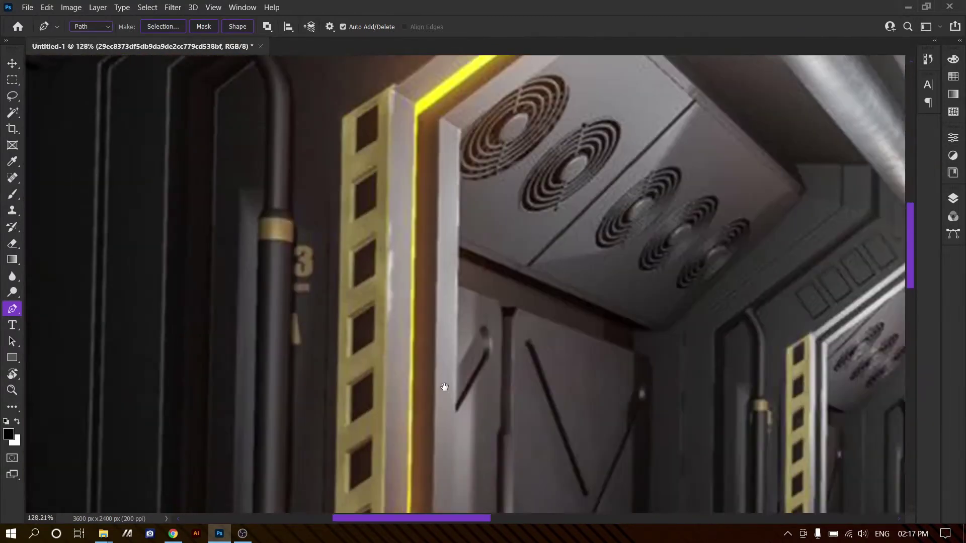
scroll(470, 274, up, 3)
scroll(638, 174, up, 2)
scroll(638, 174, down, 2)
scroll(610, 204, down, 2)
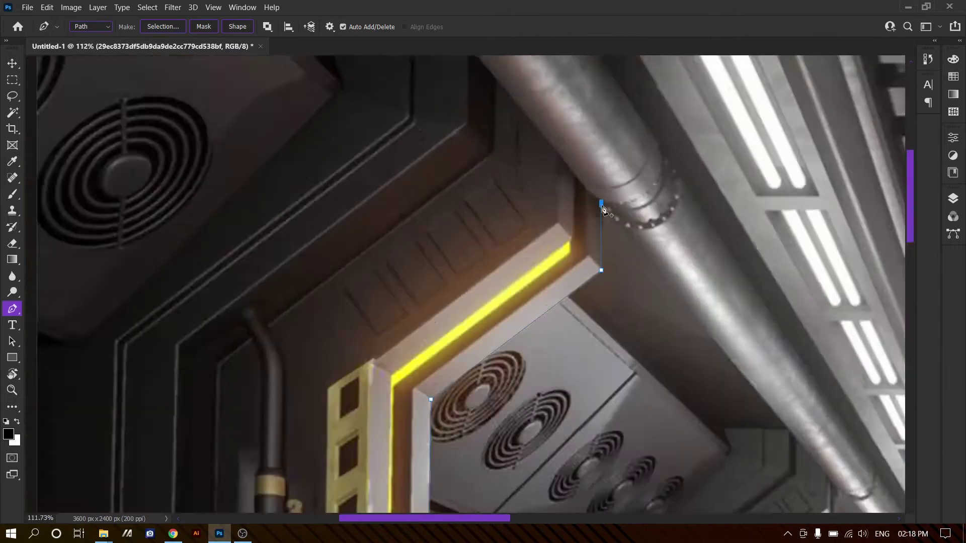
scroll(497, 167, up, 3)
click(492, 139)
scroll(493, 139, down, 10)
click(318, 83)
click(649, 77)
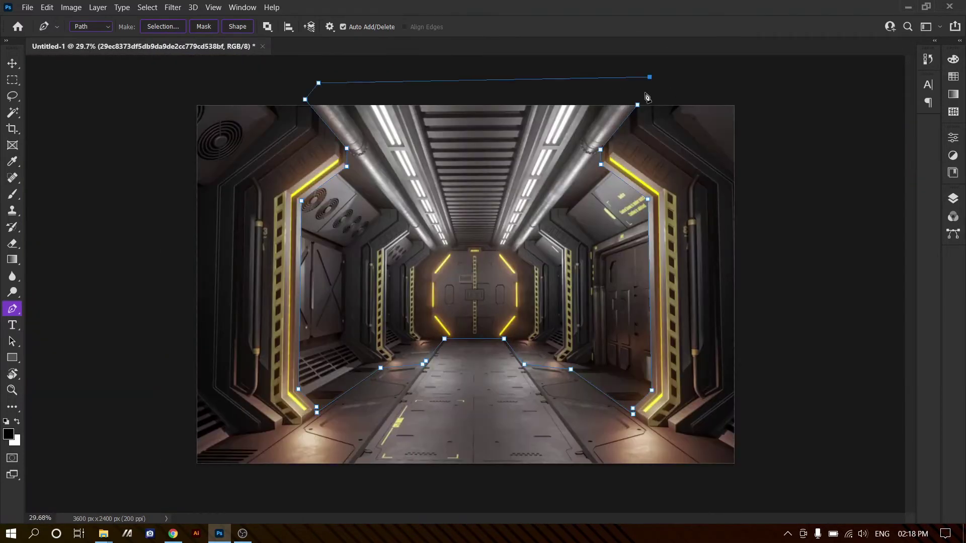
Step: Convert the outline to an inverted selection and mask out the corridor centre
key(F7)
key(ctrl+i)
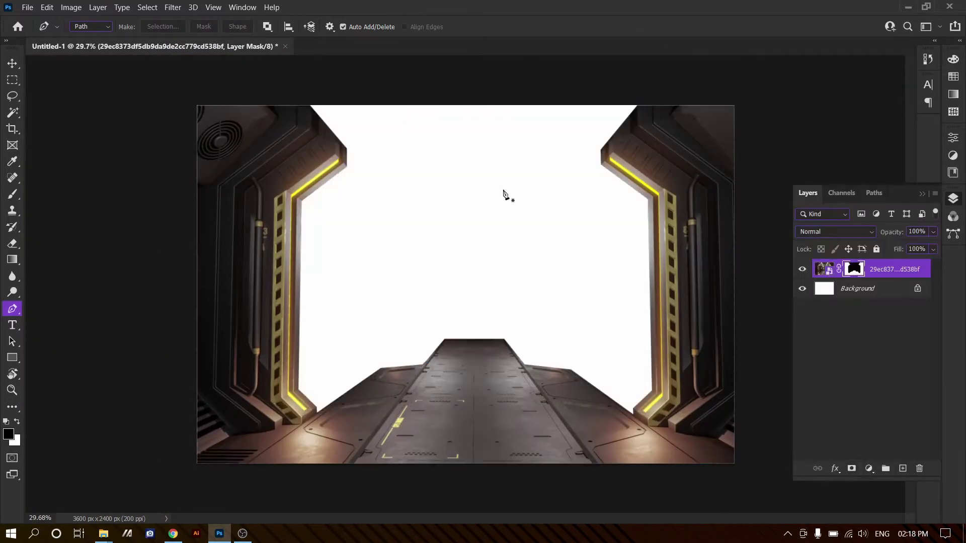
key(v)
scroll(504, 194, up, 1)
key(ctrl+t)
key(ctrl+0)
key(Return)
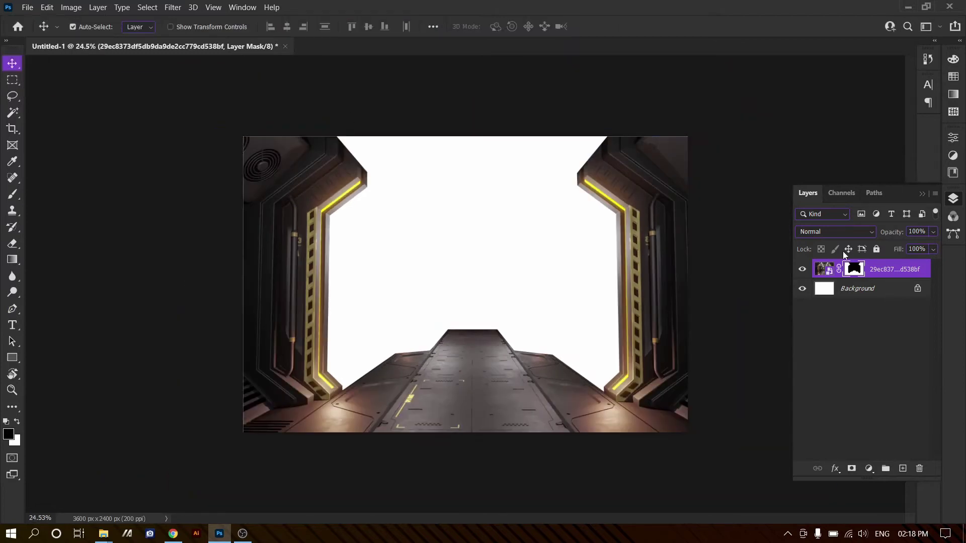
Step: Enlarge the corridor layer's image slightly
click(824, 269)
key(ctrl+t)
drag(190, 130, 187, 130)
key(Return)
scroll(485, 330, up, 5)
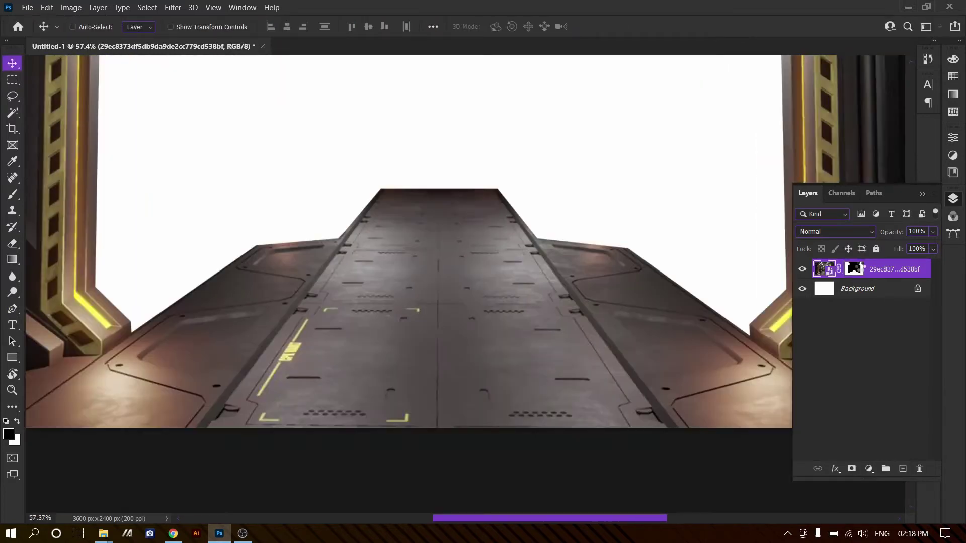
Step: Outline the walkway's far end and copy it onto its own layer
key(p)
scroll(485, 161, up, 2)
scroll(614, 346, up, 1)
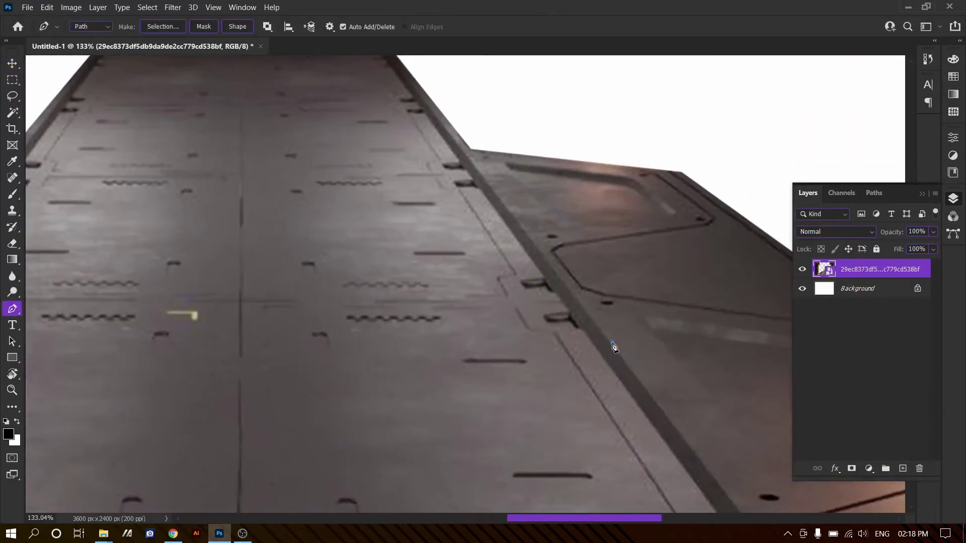
scroll(613, 346, left, 5)
scroll(380, 112, up, 4)
scroll(379, 112, left, 3)
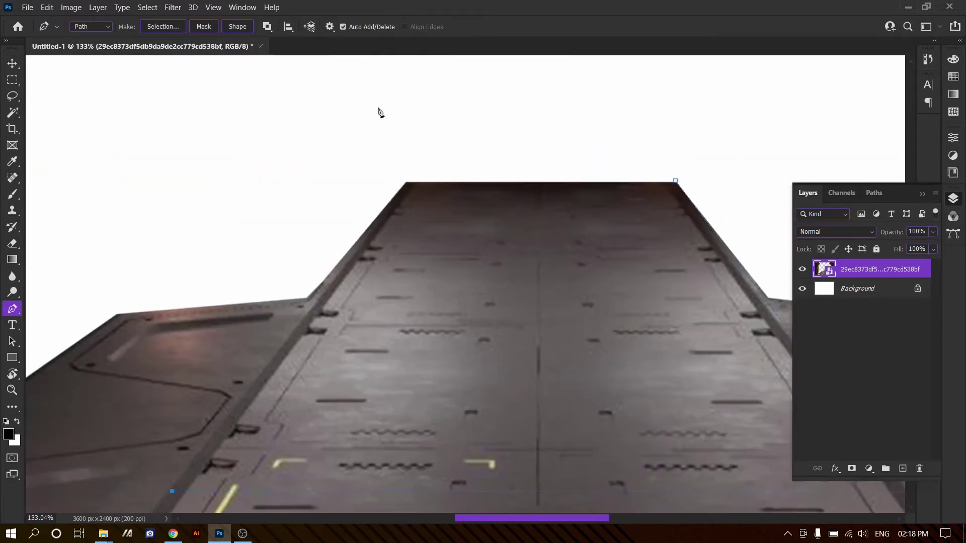
click(408, 174)
key(ctrl+Return)
key(ctrl+j)
Step: Move the walkway copy up toward the horizon and scale it to about a third
key(v)
key(ctrl+0)
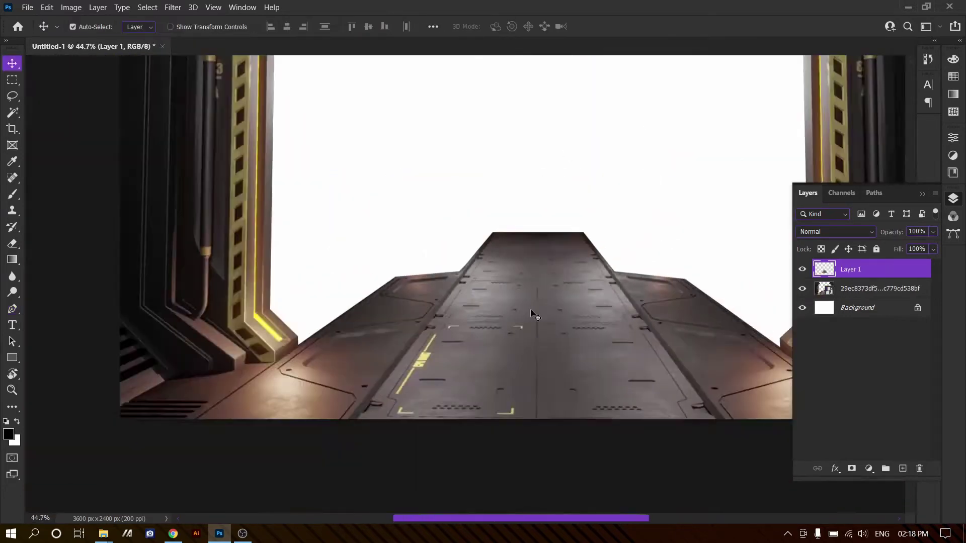
drag(465, 373, 466, 310)
key(ctrl+t)
scroll(473, 312, up, 5)
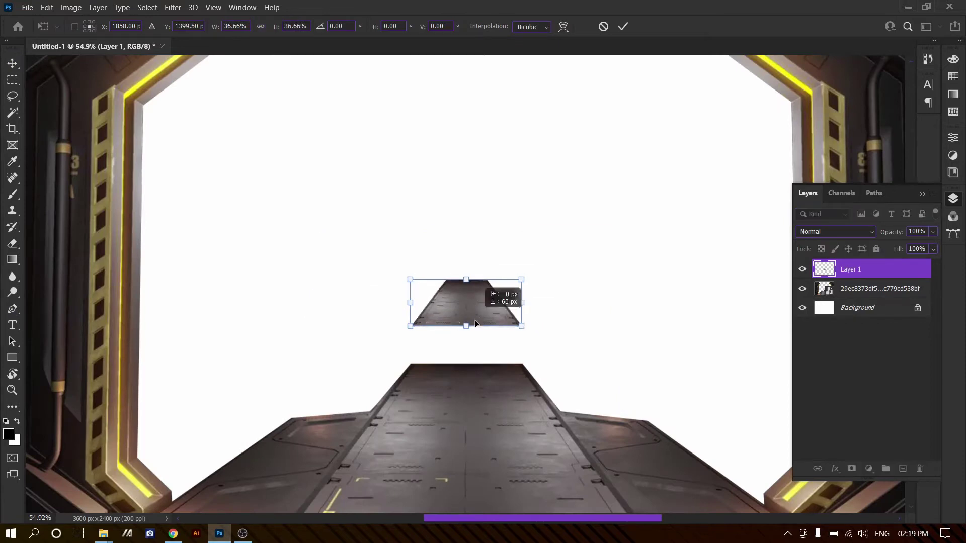
drag(614, 367, 475, 334)
scroll(506, 366, up, 3)
mouse_move(546, 379)
mouse_down()
mouse_move(550, 404)
mouse_move(568, 407)
mouse_up()
key(Return)
key(ctrl+t)
key(Return)
Step: Mask the seam on the walkway copy using a smaller brush
key(e)
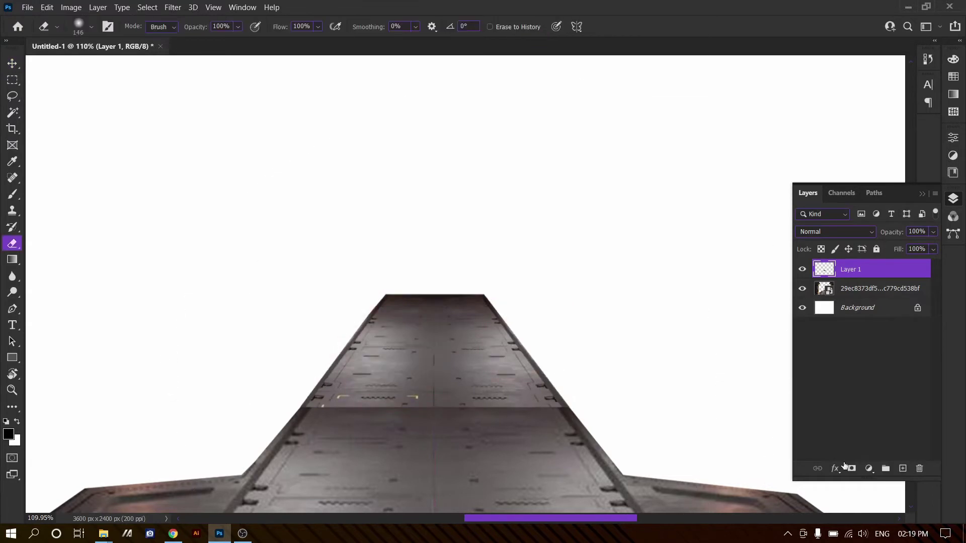
key(s)
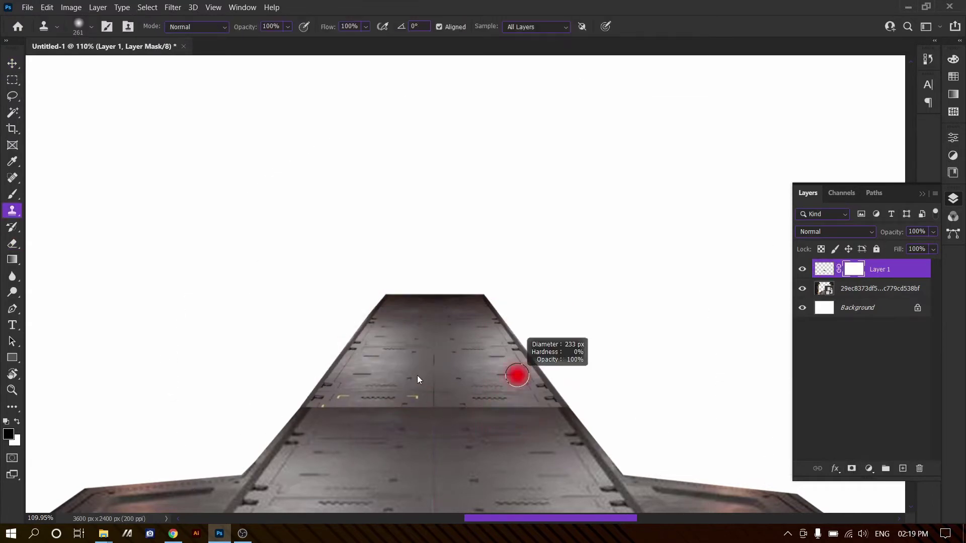
click(517, 389)
key(Return)
key(b)
drag(459, 379, 227, 379)
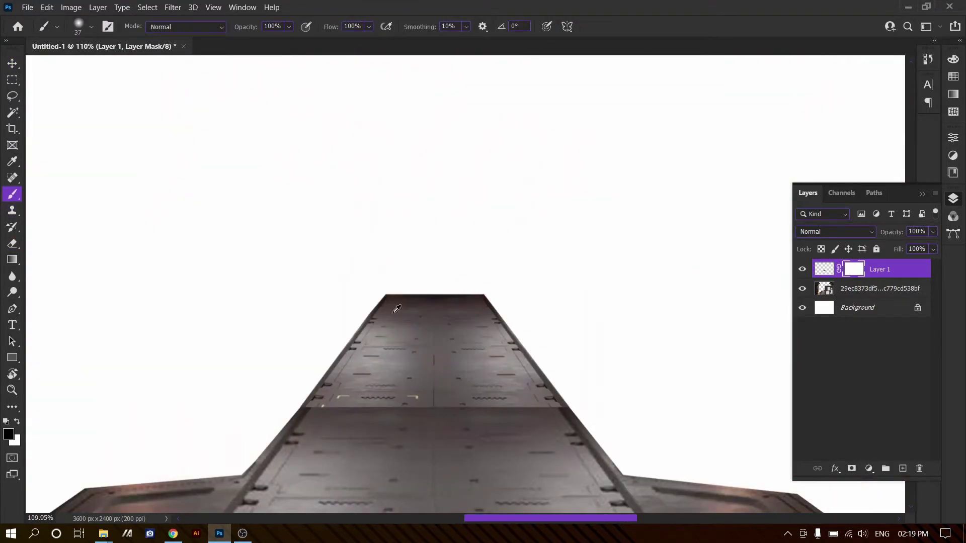
Step: Merge the corridor layer and Layer 1 into one layer
key(v)
key(ctrl+minus)
key(ctrl+minus)
key(ctrl+minus)
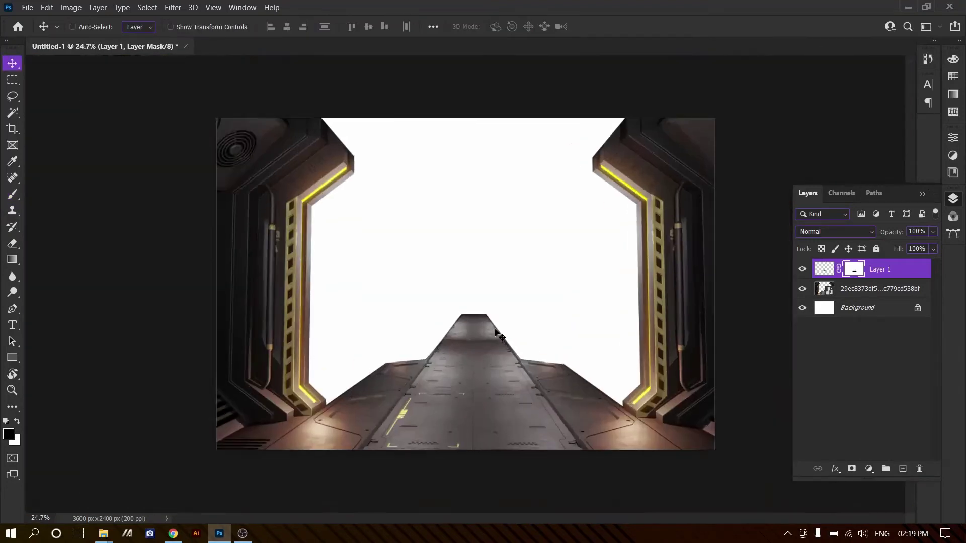
ctrl+click(861, 286)
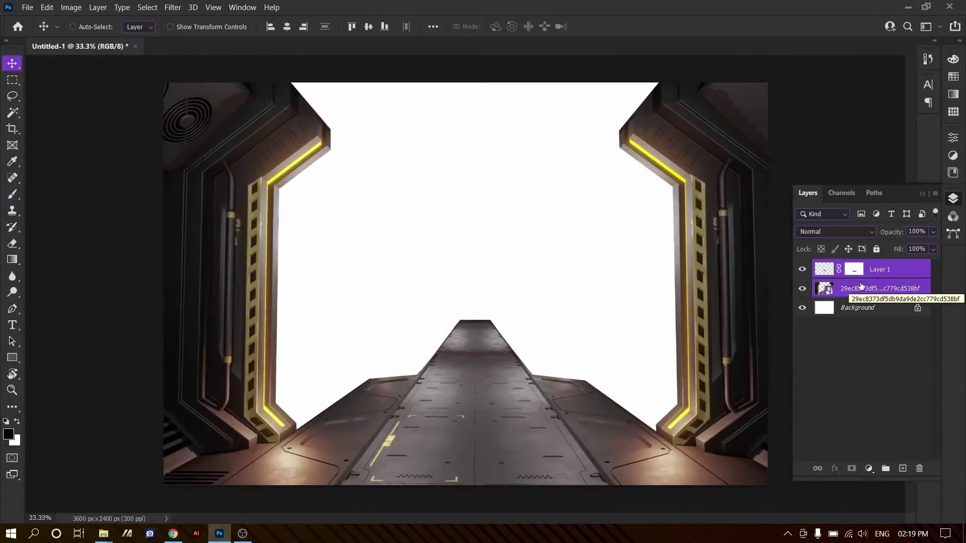
key(ctrl+e)
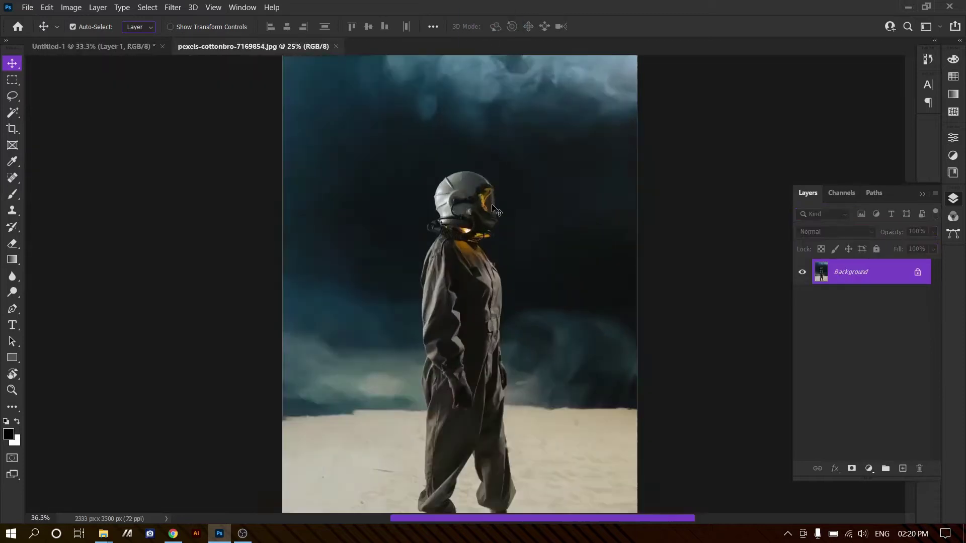
Step: Start a Pen path on the helmet edge and trace around its lower curve
scroll(575, 345, up, 5)
key(p)
scroll(280, 237, up, 3)
click(205, 275)
scroll(318, 224, up, 2)
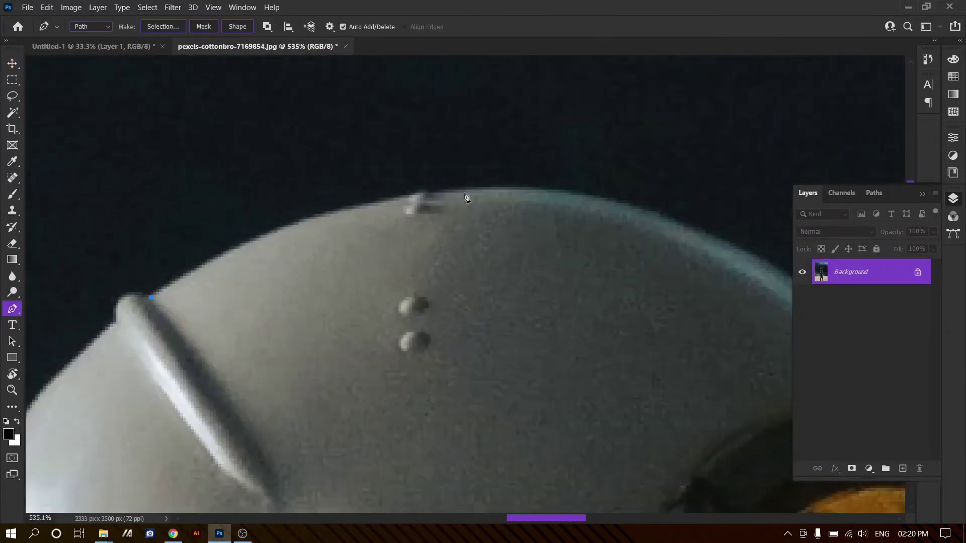
scroll(694, 277, right, 5)
scroll(679, 375, down, 1)
scroll(468, 235, right, 5)
scroll(469, 235, down, 3)
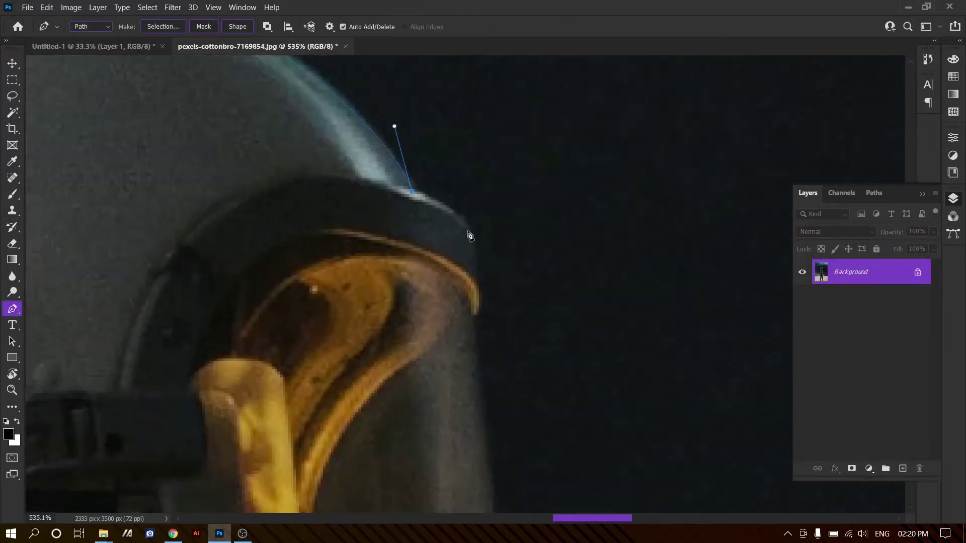
scroll(484, 360, down, 3)
scroll(452, 305, down, 2)
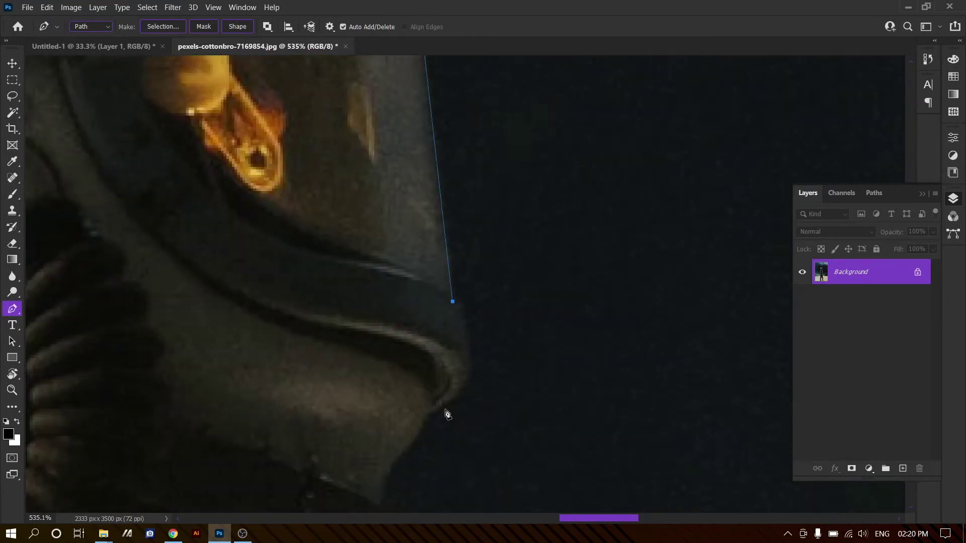
scroll(418, 435, down, 4)
click(589, 159)
click(555, 207)
click(551, 235)
scroll(618, 383, left, 1)
drag(638, 353, 618, 387)
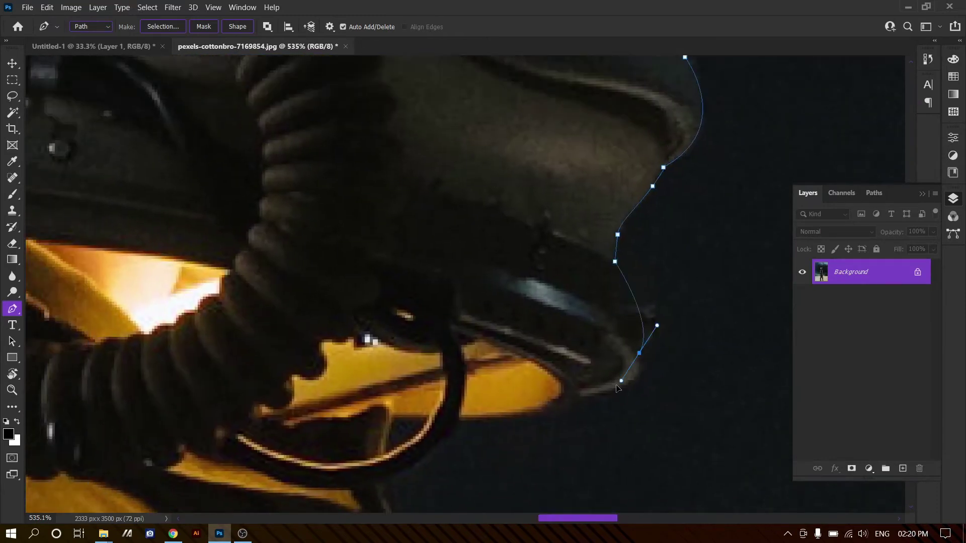
drag(527, 419, 565, 320)
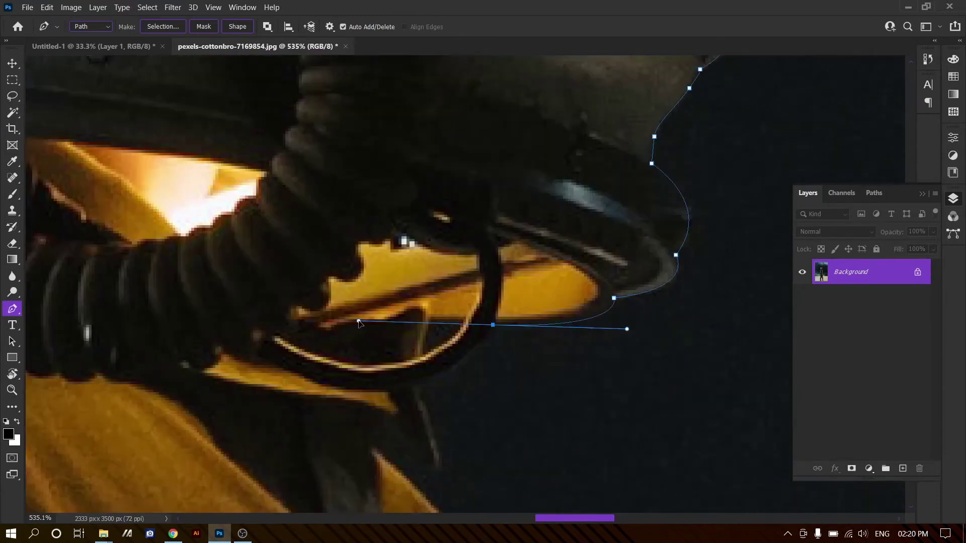
click(492, 325)
Step: Continue the path down the shoulder, arm and jacket edge around the hand
drag(506, 322, 635, 262)
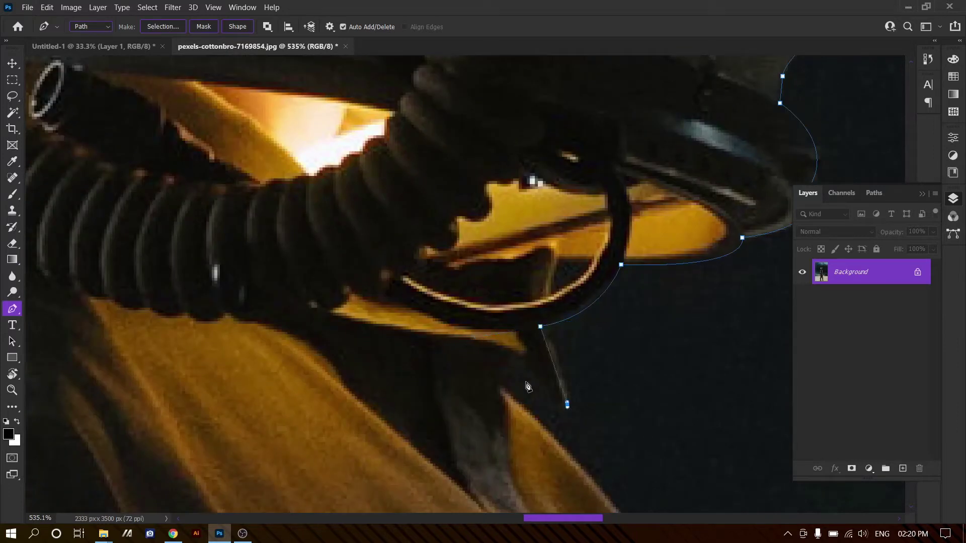
click(513, 378)
click(502, 386)
drag(534, 417, 367, 237)
drag(525, 470, 353, 189)
click(390, 200)
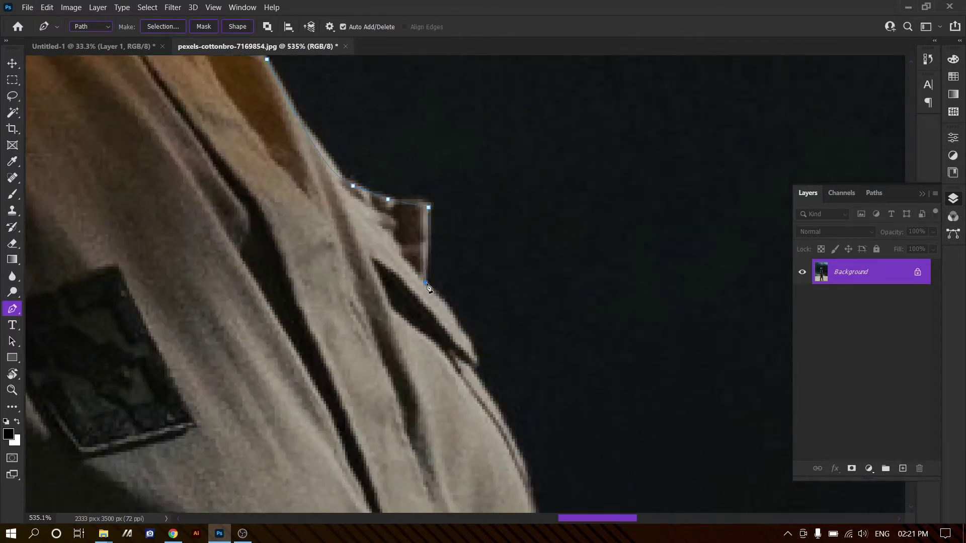
drag(428, 288, 321, 198)
click(408, 259)
drag(427, 458, 457, 312)
drag(465, 402, 526, 345)
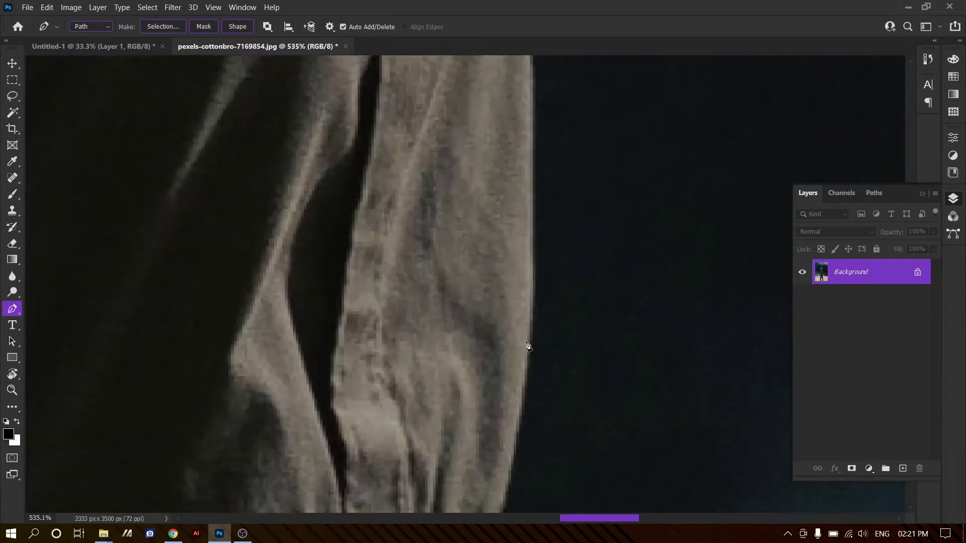
drag(534, 414, 682, 142)
drag(650, 317, 533, 216)
click(541, 254)
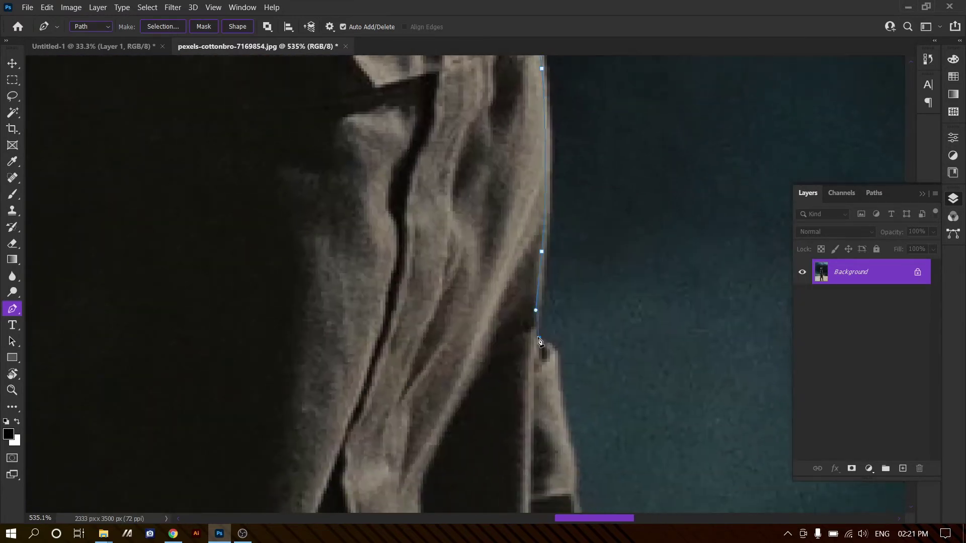
click(541, 342)
drag(543, 352, 508, 101)
click(517, 166)
drag(521, 180, 463, 40)
click(538, 257)
drag(539, 256, 539, 164)
click(546, 287)
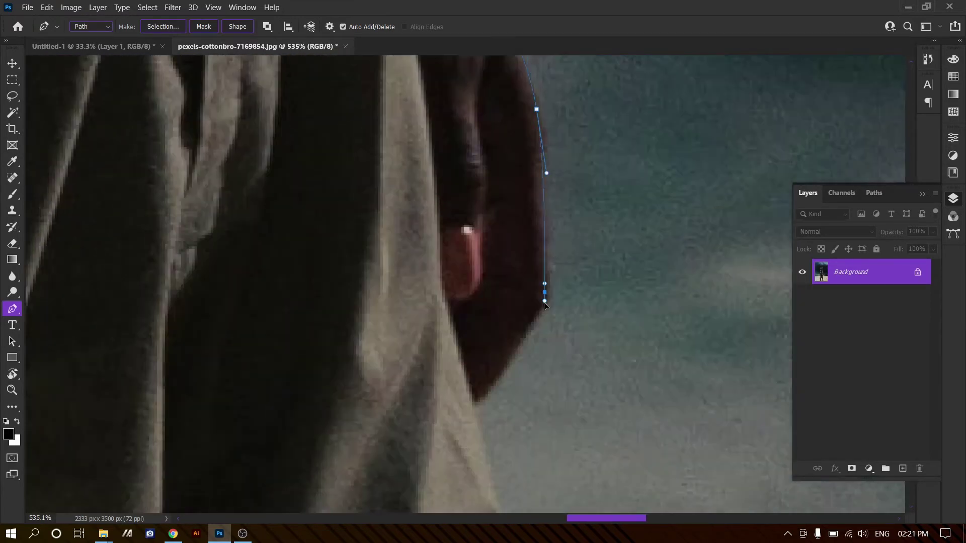
drag(545, 287, 518, 136)
drag(429, 198, 465, 35)
Step: Trace down the trouser leg, around the shoe toe and sole, and up the inner leg
click(464, 448)
drag(463, 447, 432, 80)
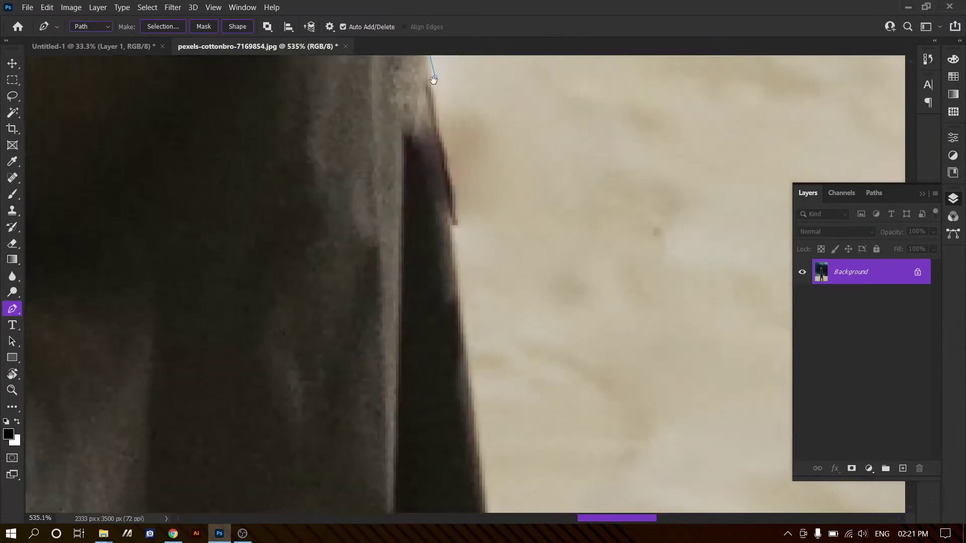
click(468, 136)
click(513, 280)
drag(454, 332, 548, 168)
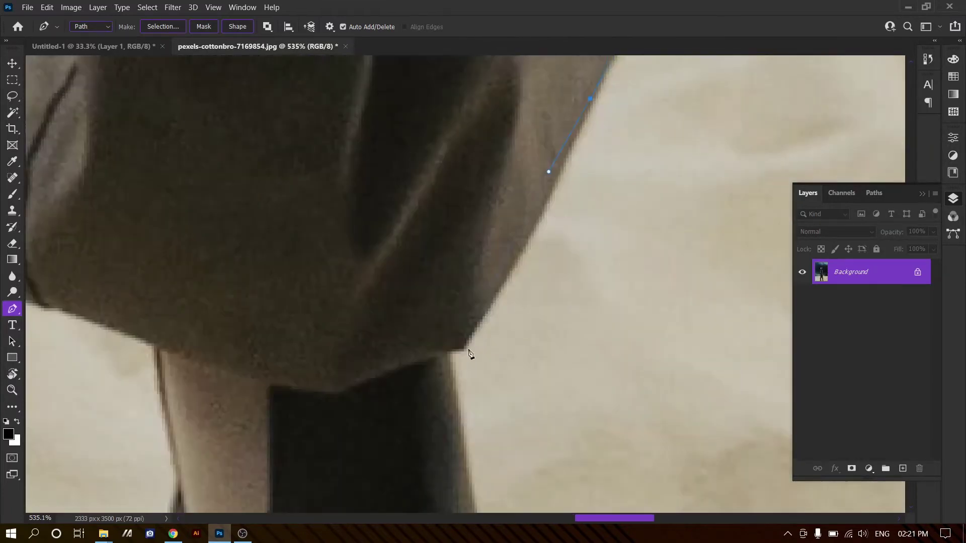
click(401, 194)
drag(401, 194, 221, 72)
click(453, 385)
drag(454, 430, 481, 247)
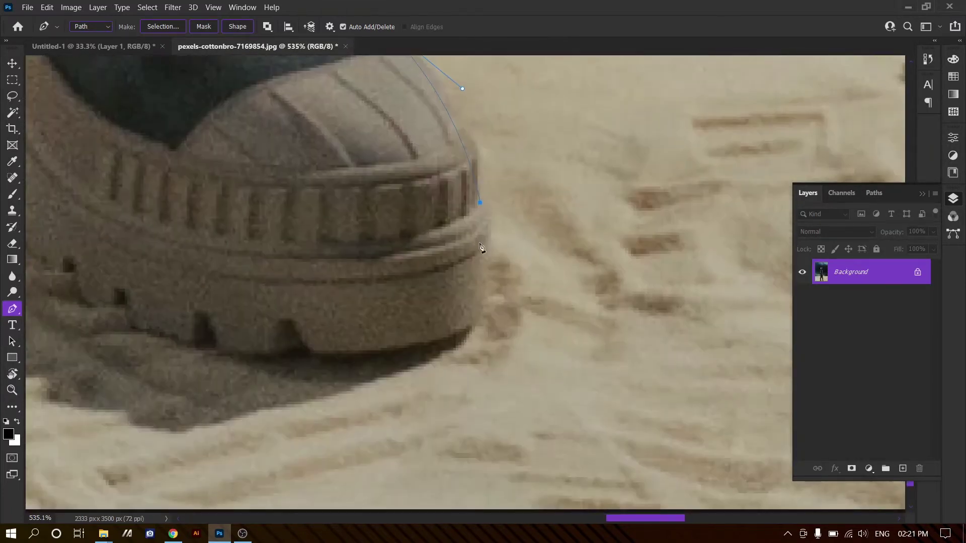
drag(371, 358, 492, 372)
click(409, 377)
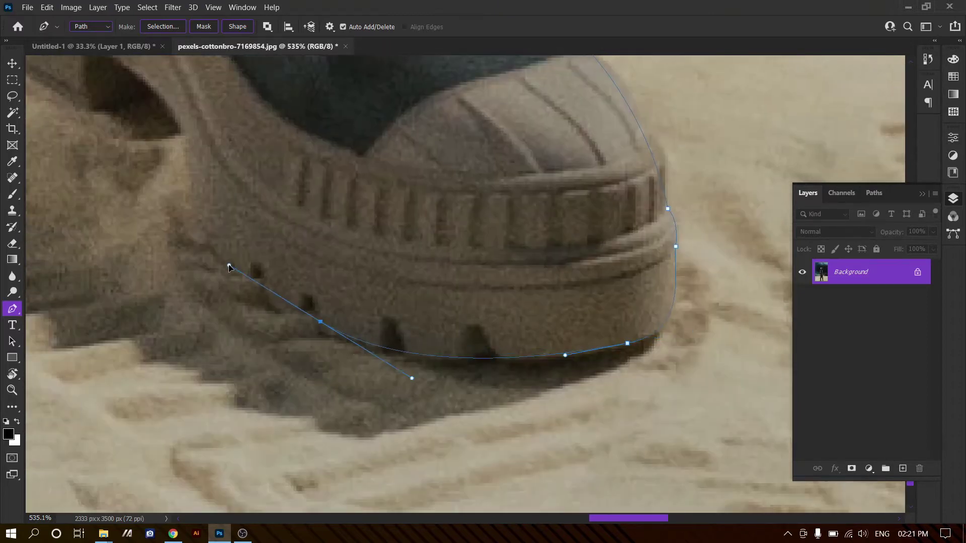
drag(322, 261, 402, 352)
click(344, 358)
mouse_move(347, 270)
mouse_down()
mouse_move(383, 347)
mouse_move(503, 388)
mouse_move(373, 390)
mouse_move(450, 370)
mouse_move(433, 241)
mouse_up()
click(375, 384)
drag(425, 264, 426, 229)
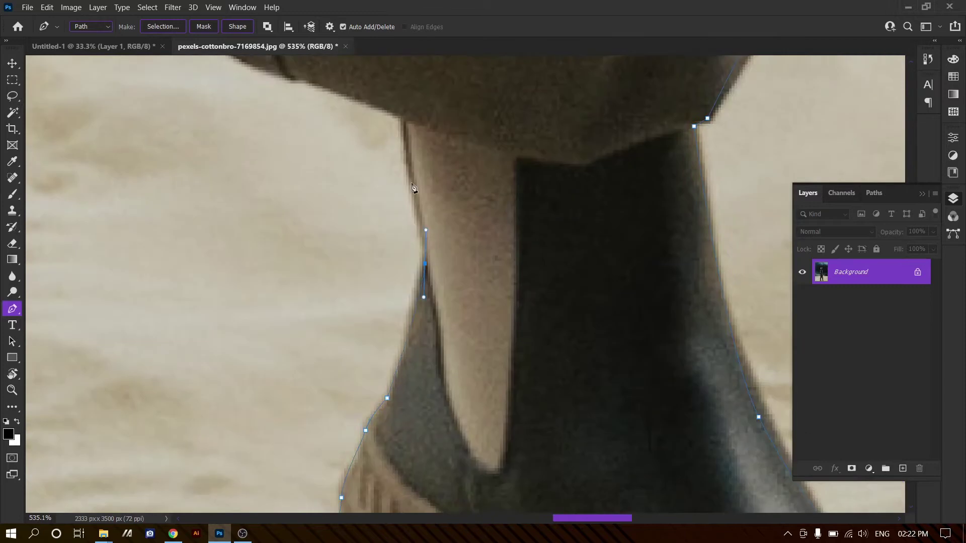
mouse_move(399, 119)
mouse_down()
mouse_move(437, 229)
mouse_move(482, 169)
mouse_move(459, 366)
mouse_move(488, 348)
mouse_move(509, 392)
mouse_up()
scroll(503, 322, down, 2)
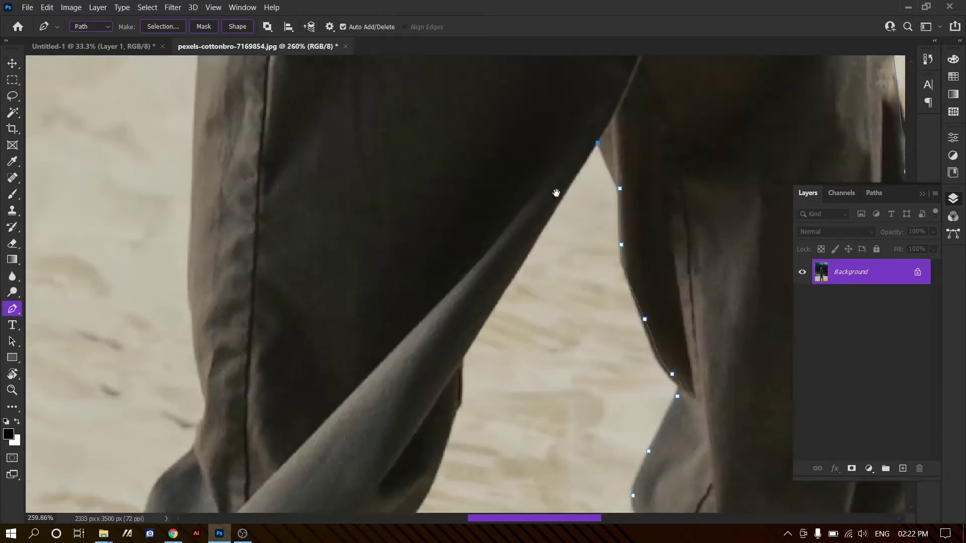
Step: Trace the gap between the legs, then down the other leg around the boot
click(505, 304)
click(534, 246)
drag(422, 425, 481, 287)
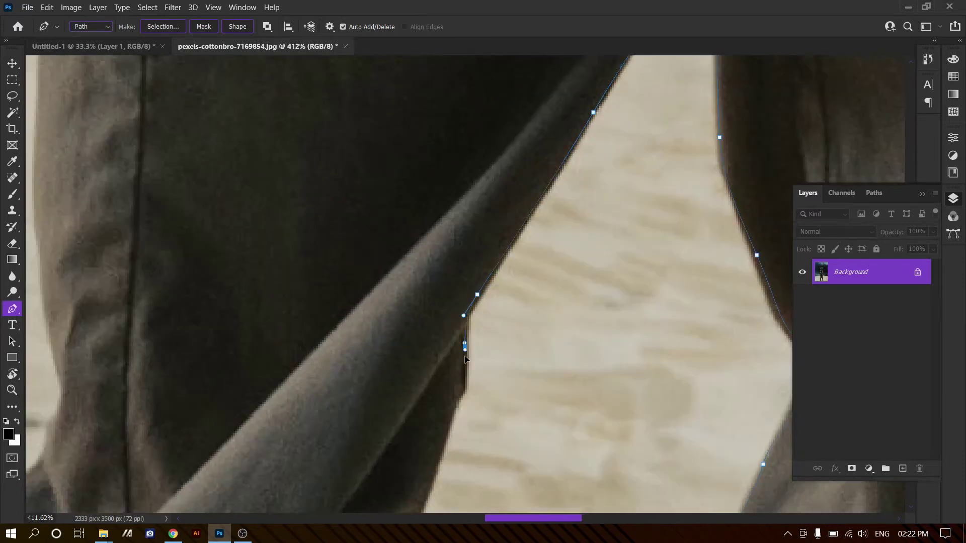
drag(464, 358, 453, 281)
mouse_move(455, 331)
mouse_down()
mouse_move(448, 296)
mouse_move(402, 292)
mouse_up()
click(447, 297)
click(412, 347)
mouse_move(403, 363)
mouse_down()
mouse_move(383, 242)
mouse_move(413, 166)
mouse_up()
drag(403, 251, 372, 146)
drag(382, 202, 403, 201)
click(388, 292)
drag(369, 327, 428, 213)
drag(423, 260, 420, 285)
click(335, 349)
drag(336, 352, 379, 245)
click(362, 343)
drag(362, 344, 232, 283)
drag(315, 395, 226, 395)
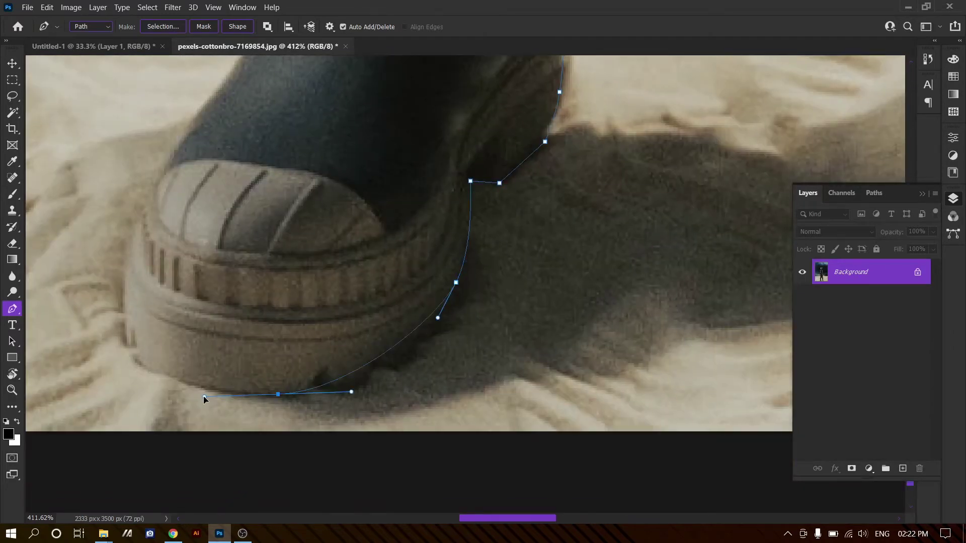
drag(229, 350, 395, 386)
drag(322, 318, 287, 469)
drag(352, 151, 352, 352)
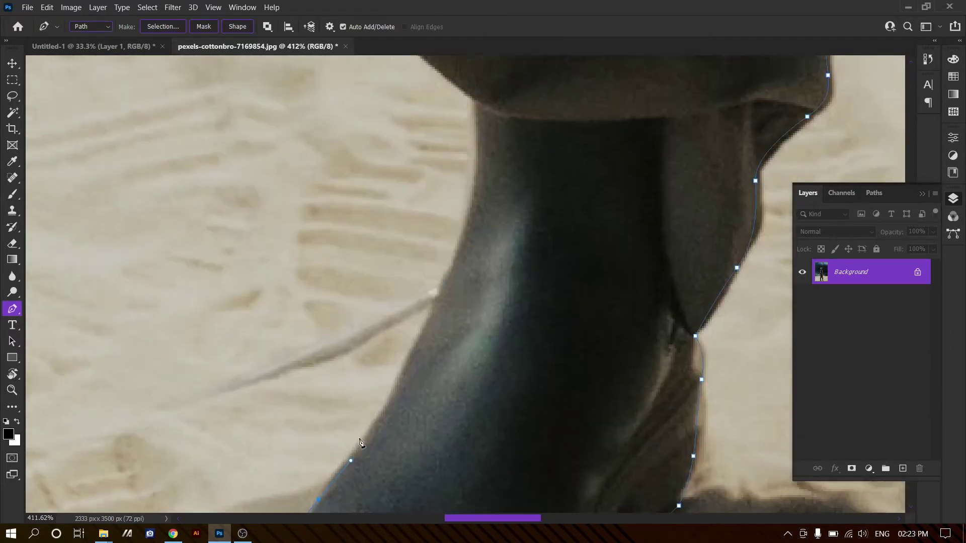
drag(382, 201, 380, 222)
mouse_move(467, 252)
mouse_down()
mouse_move(466, 211)
mouse_move(400, 226)
mouse_move(396, 346)
mouse_up()
mouse_move(424, 198)
mouse_down()
mouse_move(424, 358)
mouse_move(444, 352)
mouse_up()
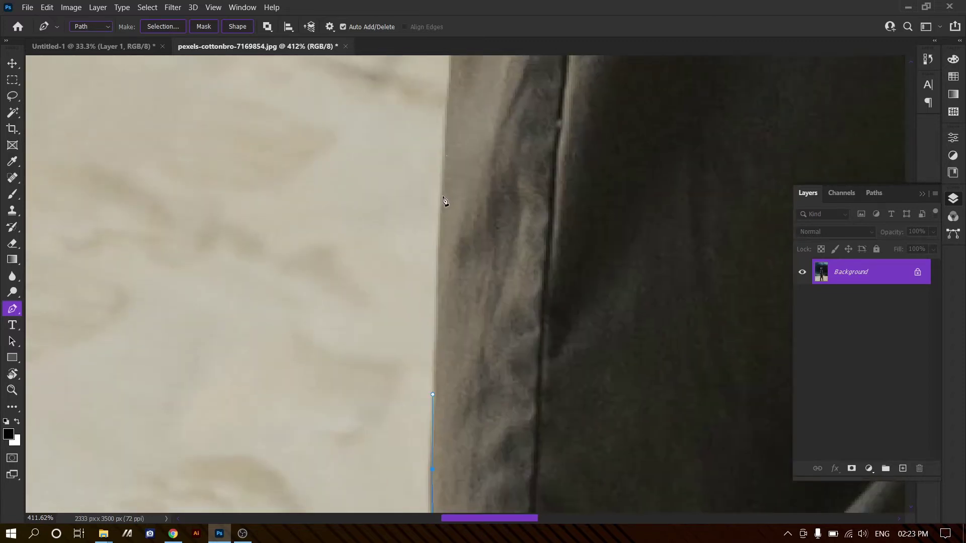
Step: Follow the trouser and coat edge up past the shoulder, hose and collar
click(419, 417)
drag(419, 417, 413, 481)
drag(422, 237, 425, 195)
drag(428, 114, 421, 384)
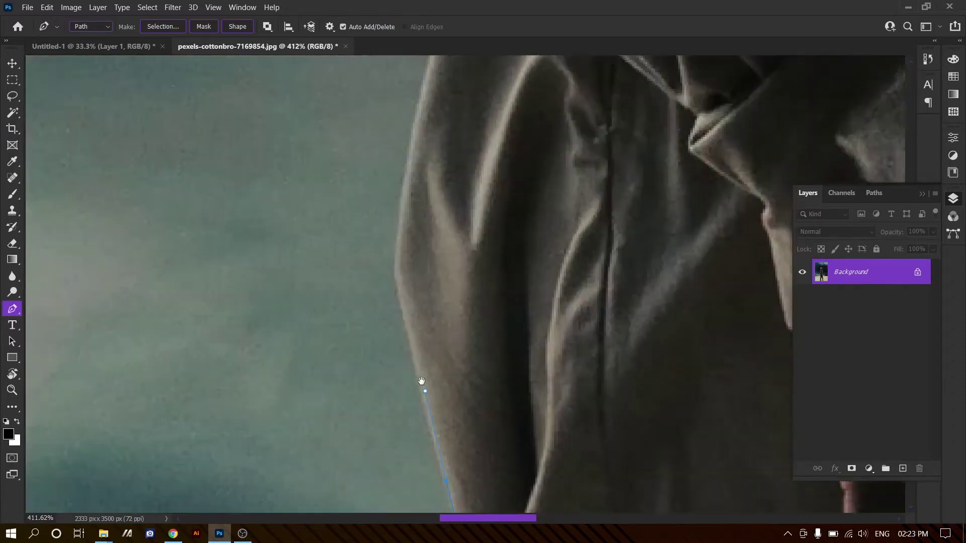
drag(382, 243, 402, 185)
drag(413, 147, 468, 352)
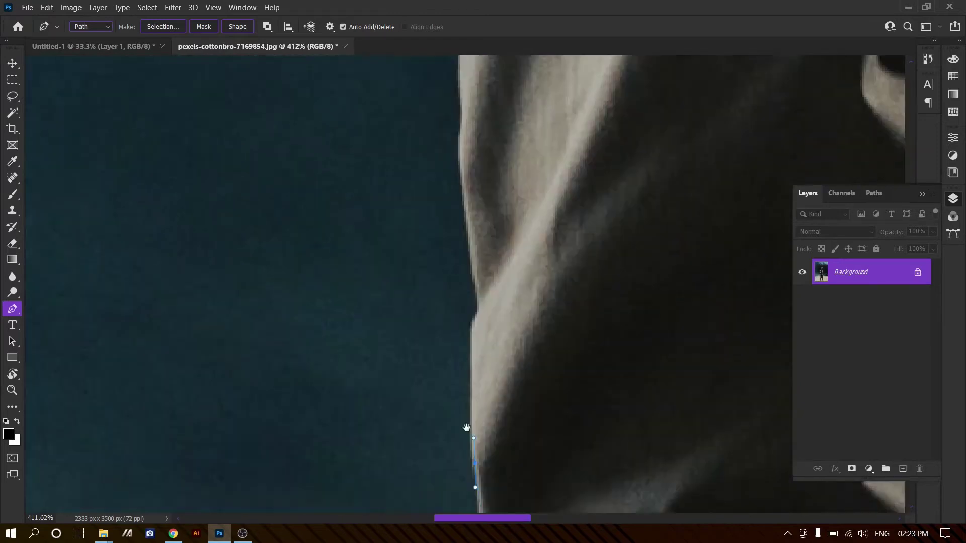
drag(466, 427, 464, 387)
drag(467, 254, 453, 265)
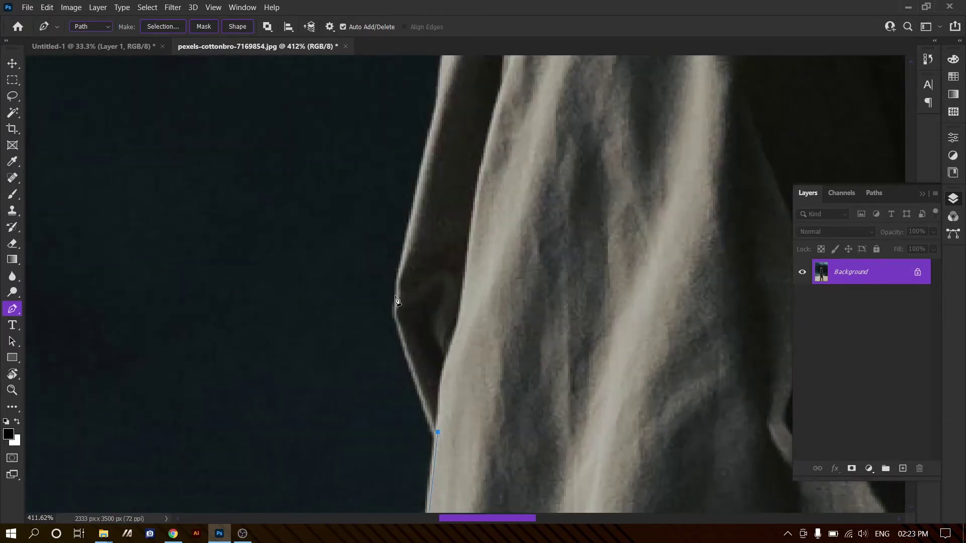
drag(438, 431, 436, 189)
mouse_move(465, 258)
mouse_down()
mouse_move(487, 209)
mouse_move(400, 300)
mouse_up()
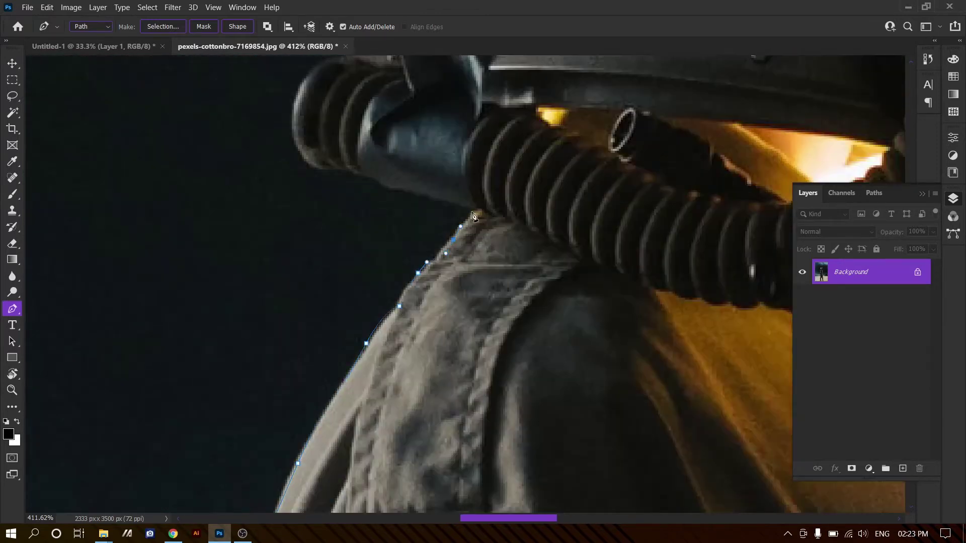
scroll(473, 216, up, 3)
drag(299, 220, 307, 273)
scroll(318, 277, up, 3)
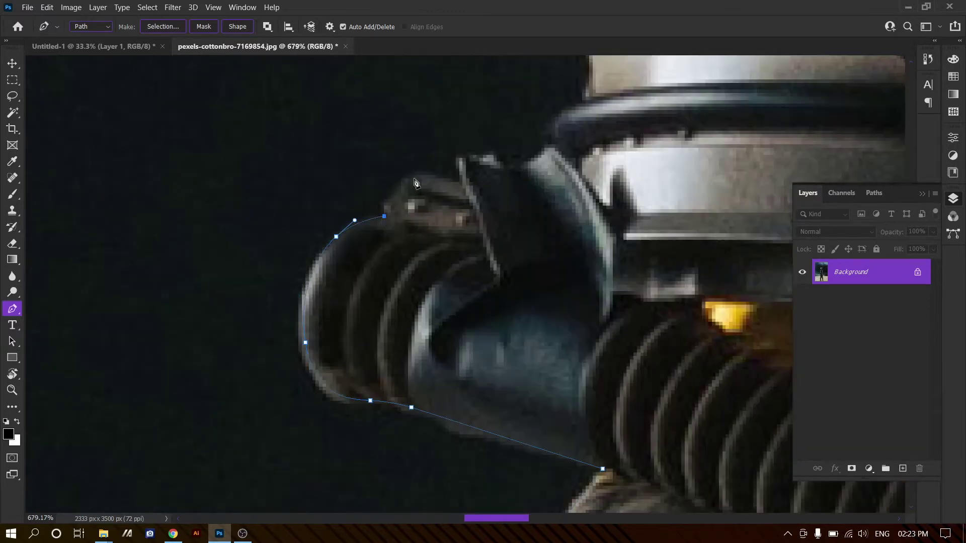
scroll(415, 182, up, 3)
scroll(427, 311, up, 2)
scroll(428, 312, up, 2)
drag(438, 352, 431, 324)
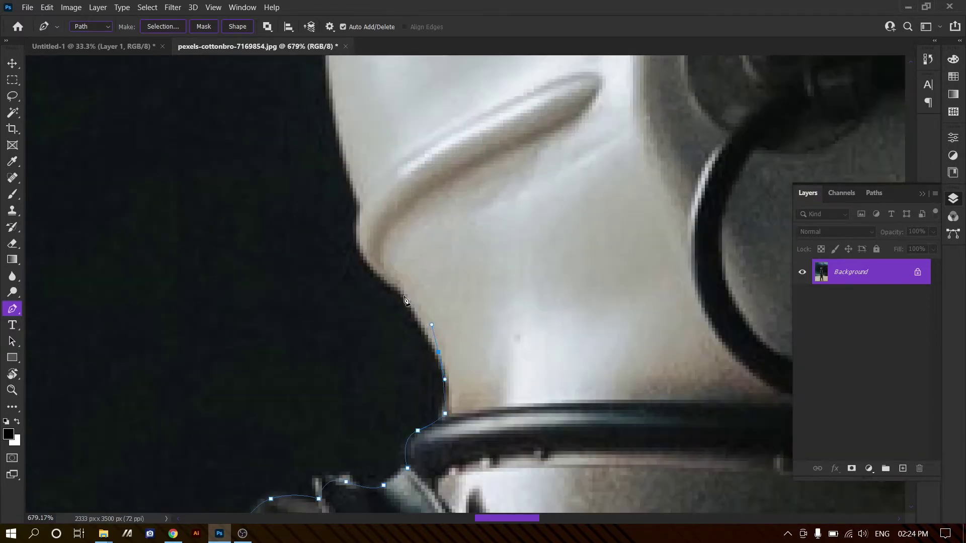
Step: Close the path around the helmet, load it as a selection, and add a layer mask
drag(360, 229, 359, 191)
drag(367, 185, 376, 312)
drag(346, 233, 382, 352)
drag(383, 226, 412, 327)
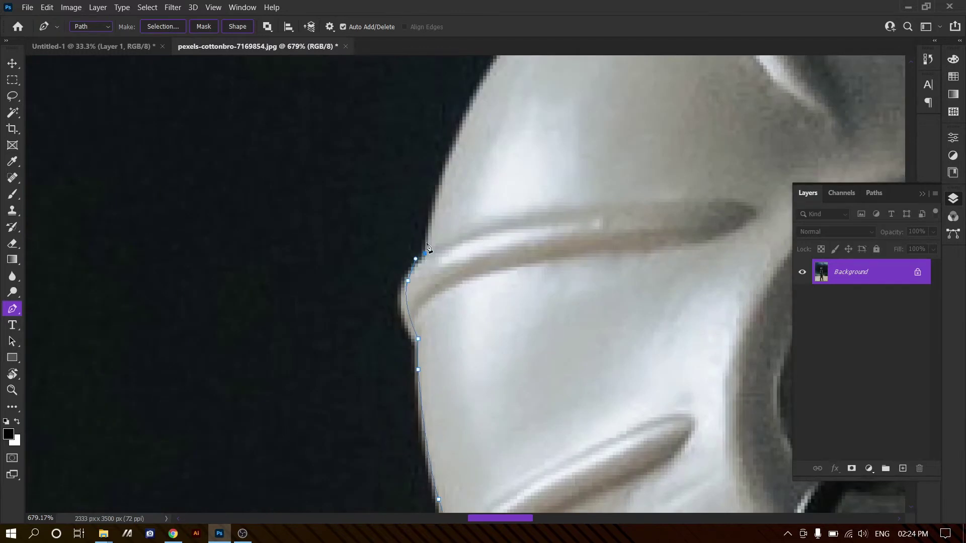
drag(442, 201, 453, 281)
drag(453, 232, 483, 240)
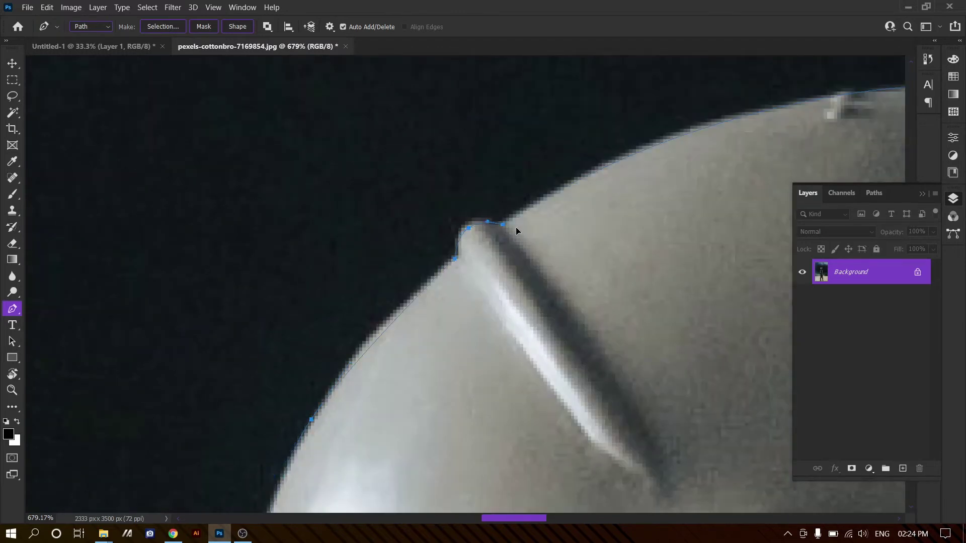
key(ctrl+0)
click(852, 469)
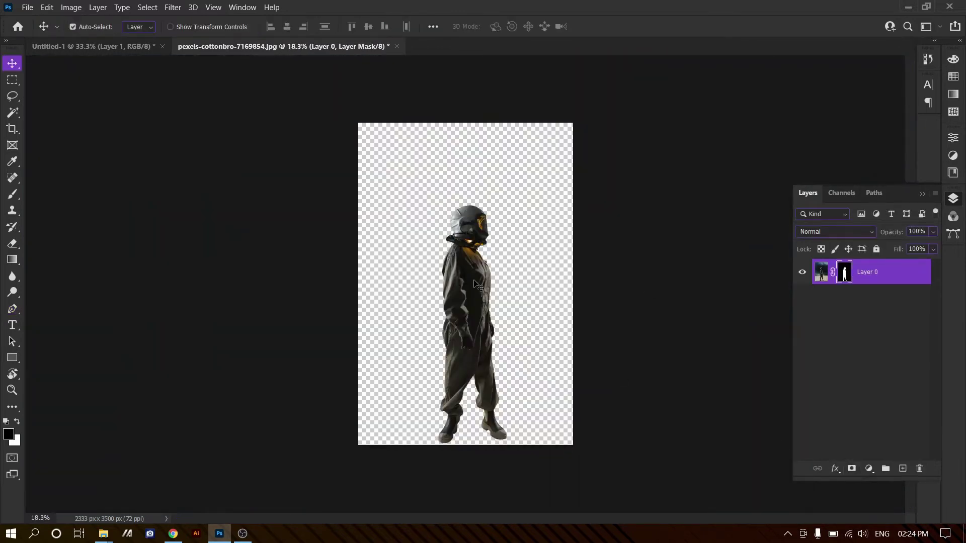
Step: Drag the cut-out figure into Untitled-1 and scale it small onto the walkway's far end
mouse_move(473, 287)
mouse_down()
mouse_move(475, 262)
mouse_move(470, 290)
mouse_up()
key(ctrl+t)
drag(494, 349, 480, 329)
key(Return)
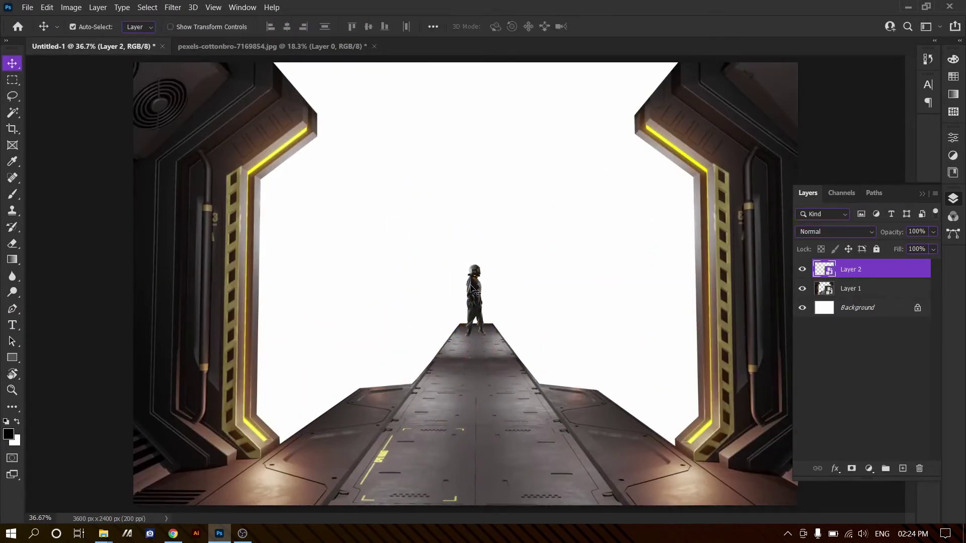
scroll(483, 294, down, 2)
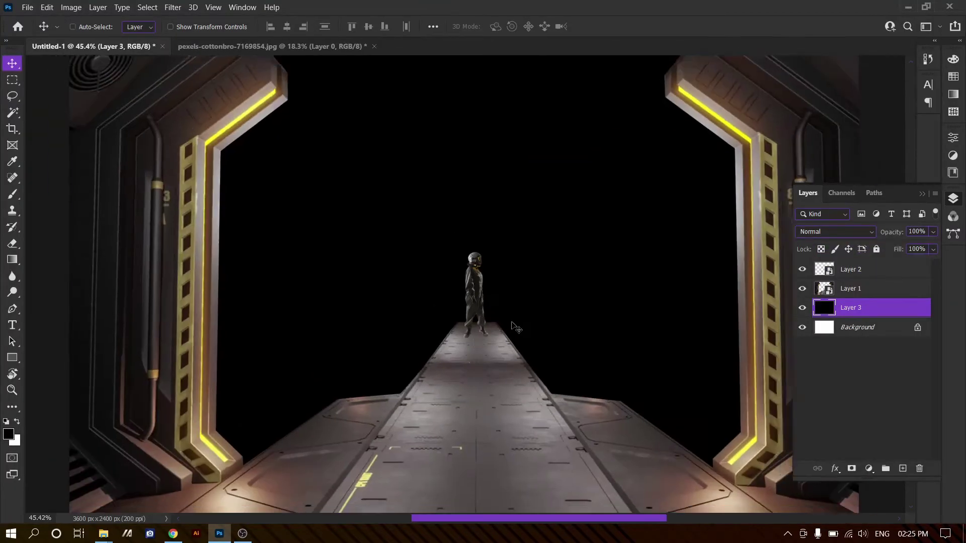
key(ctrl+minus)
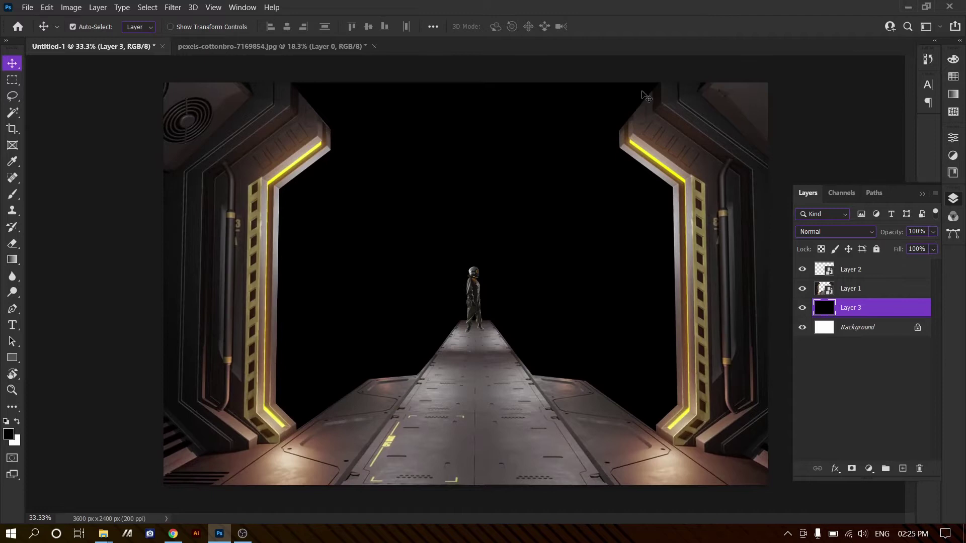
key(alt+Tab)
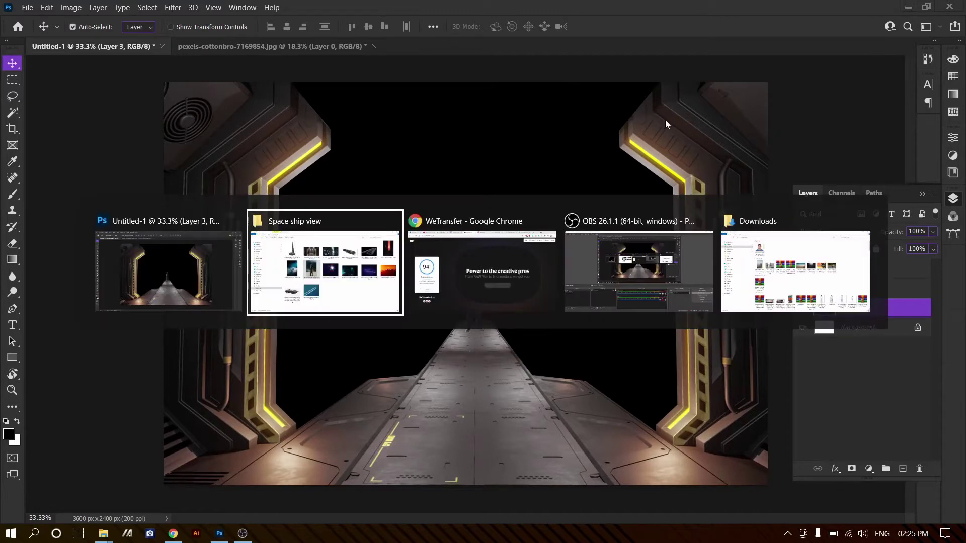
Step: Place the starry sky image and enlarge it to fill the doorway behind the corridor
mouse_move(762, 266)
mouse_down()
mouse_move(221, 537)
mouse_move(473, 252)
mouse_up()
key(ctrl+minus)
drag(681, 409, 513, 253)
drag(571, 292, 610, 299)
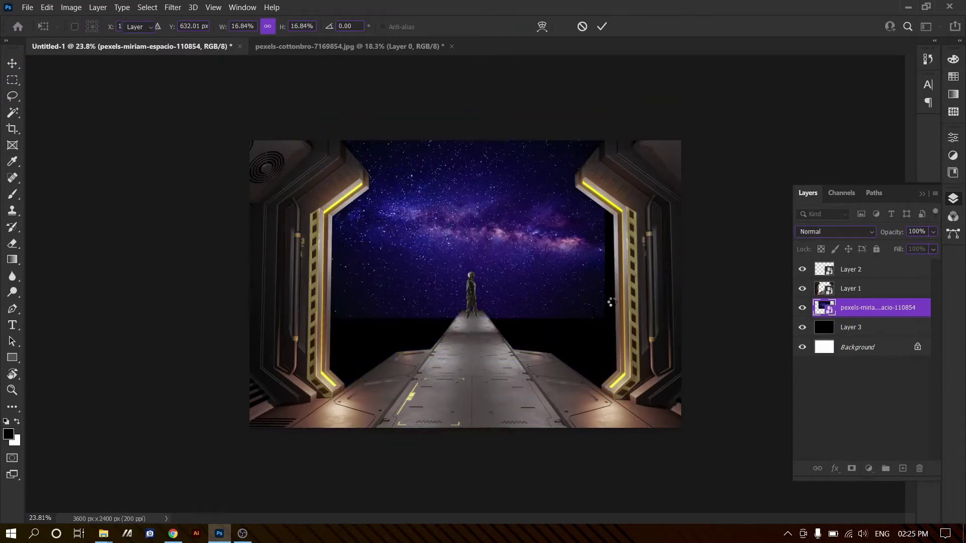
drag(538, 252, 528, 259)
key(Return)
Step: Keep the starfield on Normal blending, mask it, and brush black over its lower part
key(shift+minus)
key(shift+minus)
key(shift+minus)
key(shift+minus)
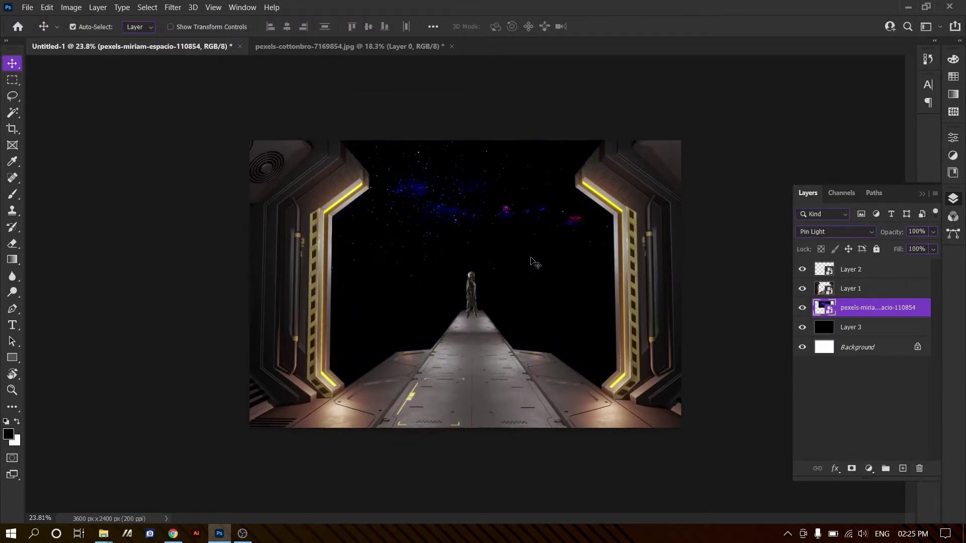
key(shift+minus)
key(shift+minus)
key(shift+minus)
key(shift+minus)
key(shift+minus)
key(shift+minus)
key(shift+minus)
key(shift+minus)
key(shift+minus)
key(shift+minus)
key(shift+minus)
key(shift+plus)
click(851, 468)
key(b)
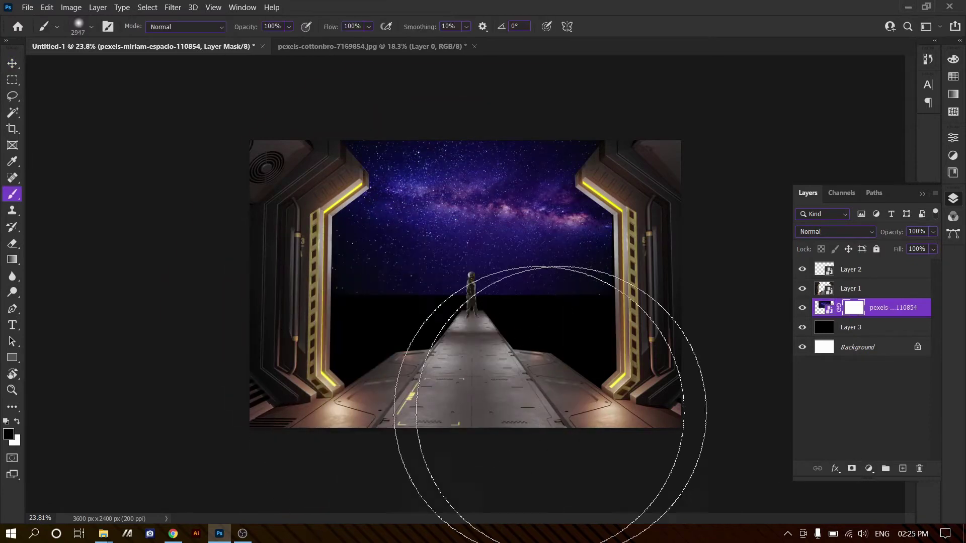
mouse_move(377, 191)
mouse_down()
mouse_move(711, 227)
mouse_move(625, 248)
mouse_up()
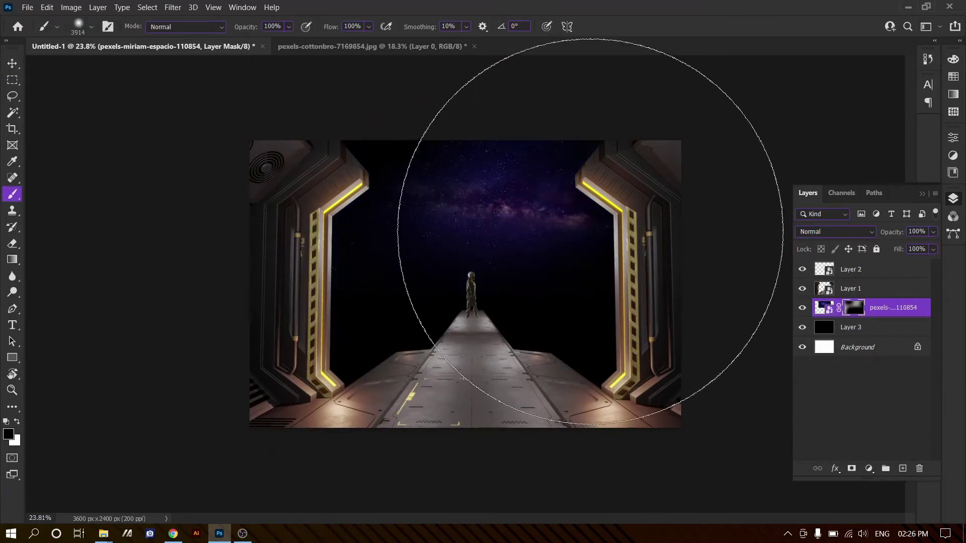
Step: Scale and tilt the starfield mask's fade, then open the nebula photo as a new document
key(v)
key(ctrl+t)
drag(338, 293, 286, 216)
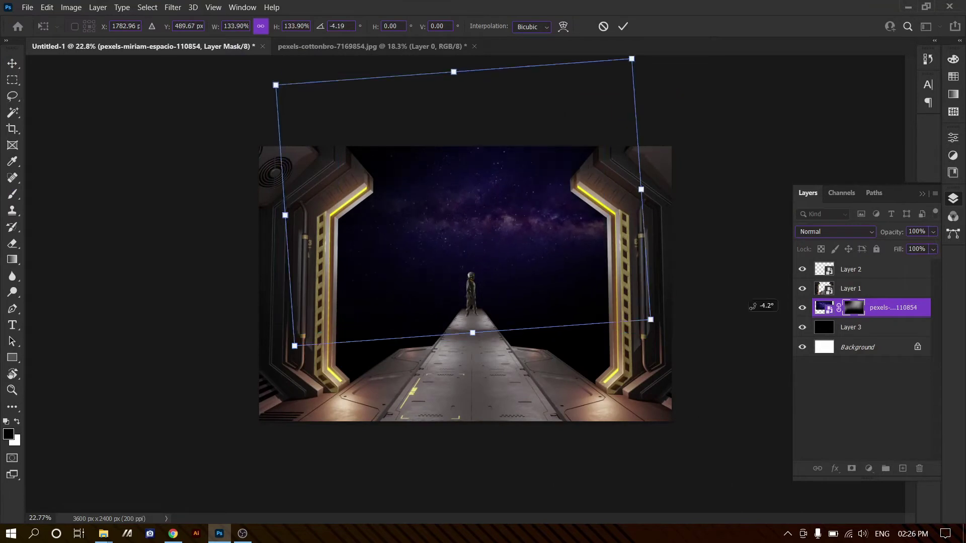
drag(765, 304, 674, 281)
key(Return)
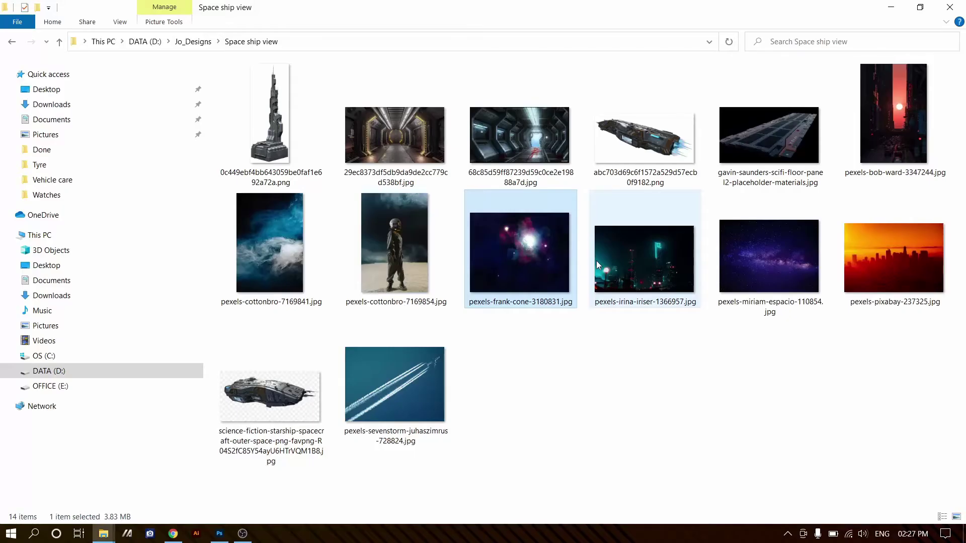
drag(519, 252, 541, 42)
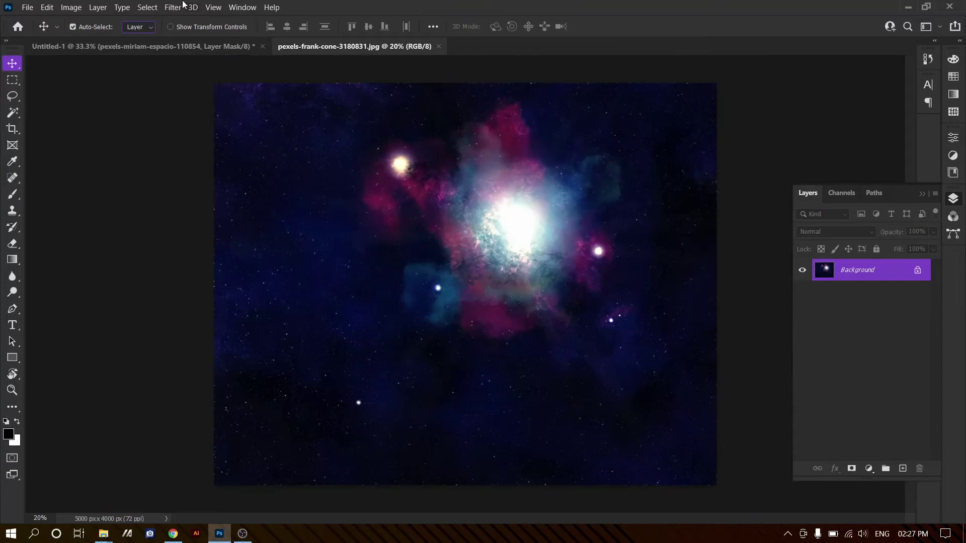
Step: Twirl the nebula photo into a spiral at maximum angle
click(172, 7)
mouse_move(184, 181)
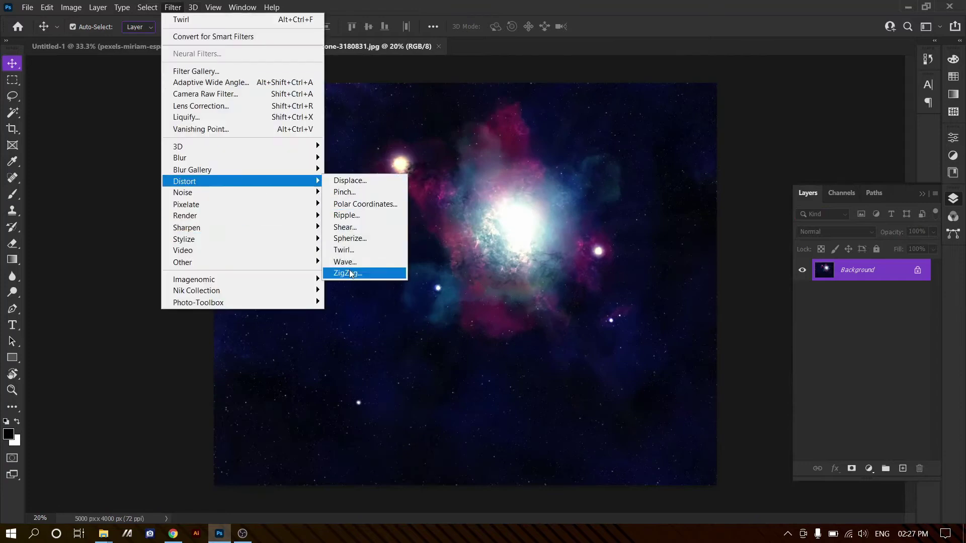
click(339, 309)
mouse_move(716, 300)
mouse_down()
mouse_move(746, 299)
mouse_move(706, 304)
mouse_up()
click(594, 270)
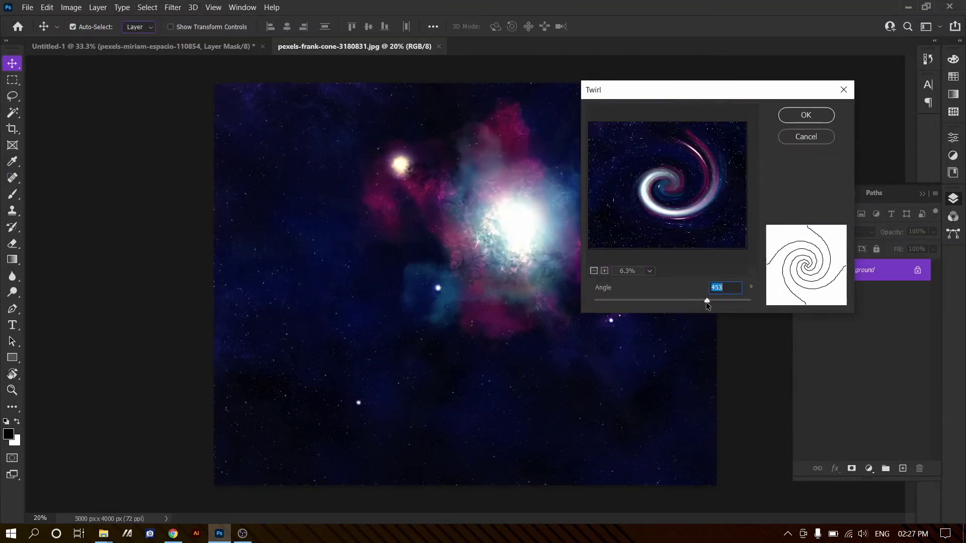
key(Return)
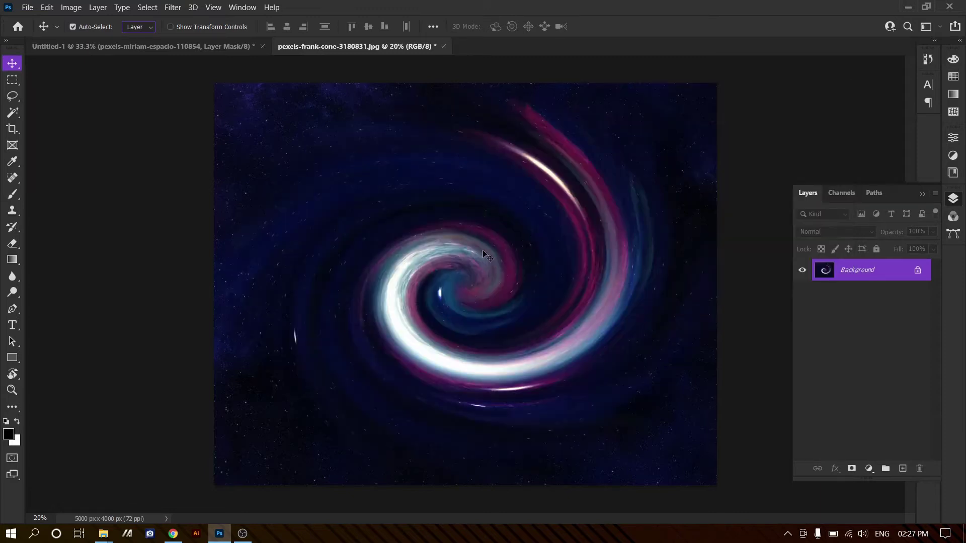
Step: Select the nebula's highlights with Color Range, lift them to a new layer, and hide the background
click(147, 8)
click(161, 124)
drag(725, 188, 650, 188)
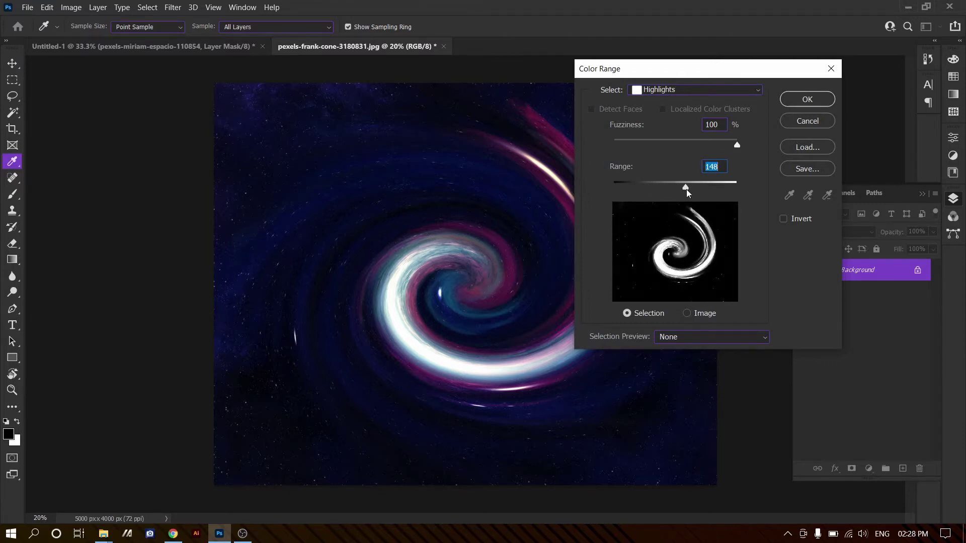
click(807, 98)
key(v)
key(ctrl+j)
click(802, 292)
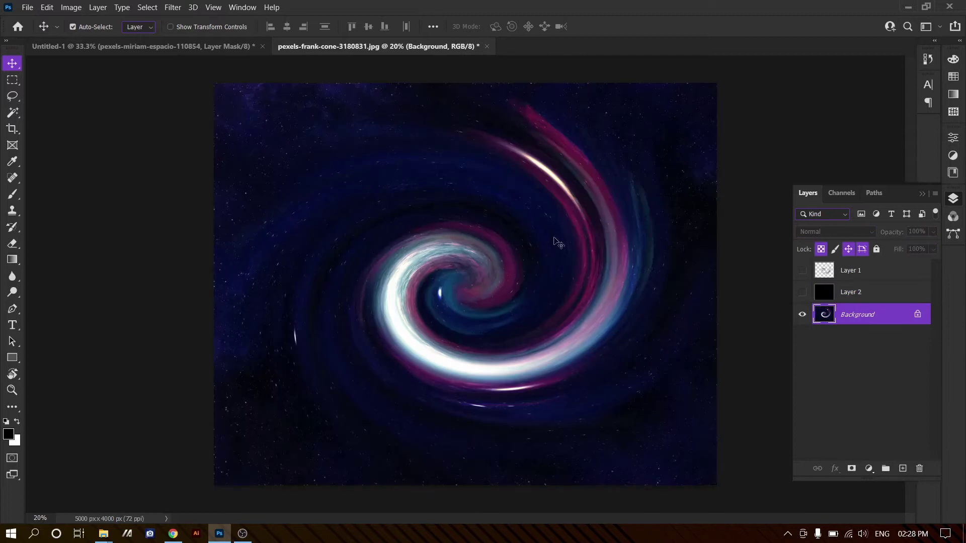
Step: Lift the highlights onto a second layer above the black layer
click(147, 7)
click(168, 124)
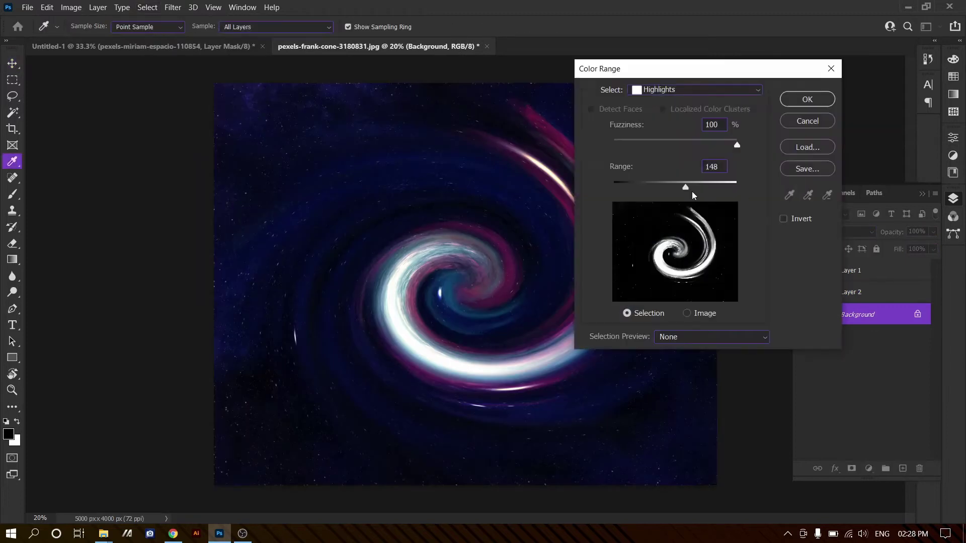
click(807, 100)
key(ctrl+j)
key(ctrl+bracketright)
Step: Show the first highlights layer and paste that swirl into the corridor composite
click(802, 314)
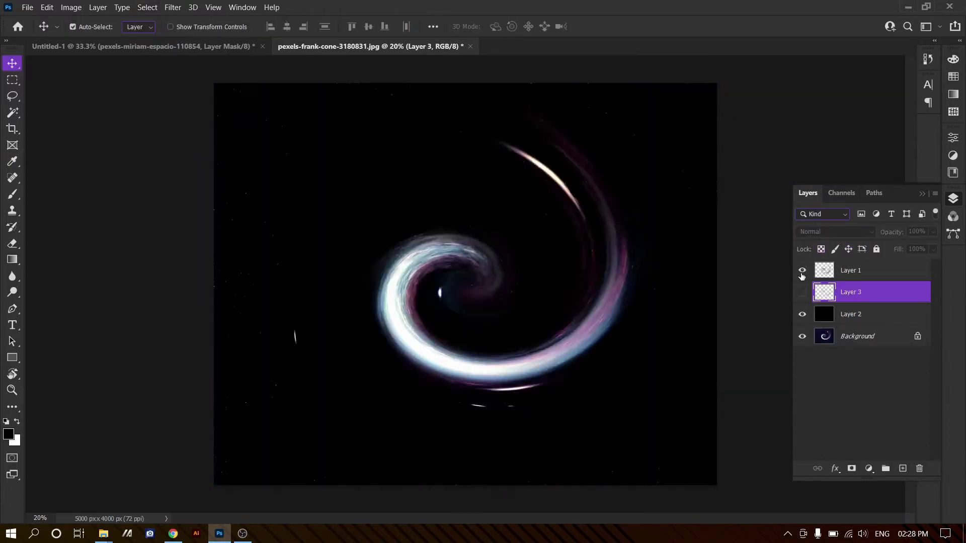
click(802, 292)
click(803, 272)
key(ctrl+c)
click(144, 47)
key(ctrl+v)
Step: Position the pasted swirl in the sky with Free Transform
key(ctrl+t)
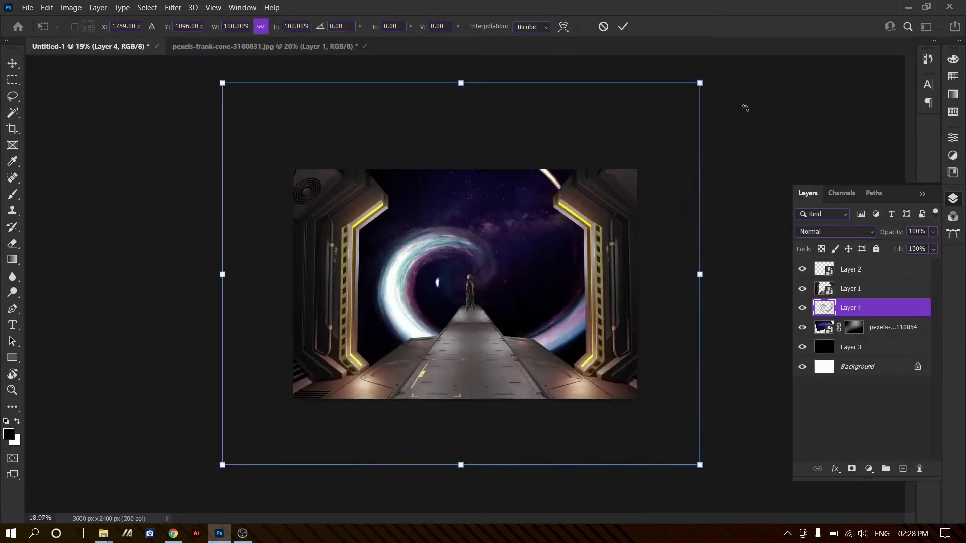
mouse_move(743, 103)
mouse_down()
mouse_move(656, 193)
mouse_move(548, 268)
mouse_move(569, 291)
mouse_up()
key(Escape)
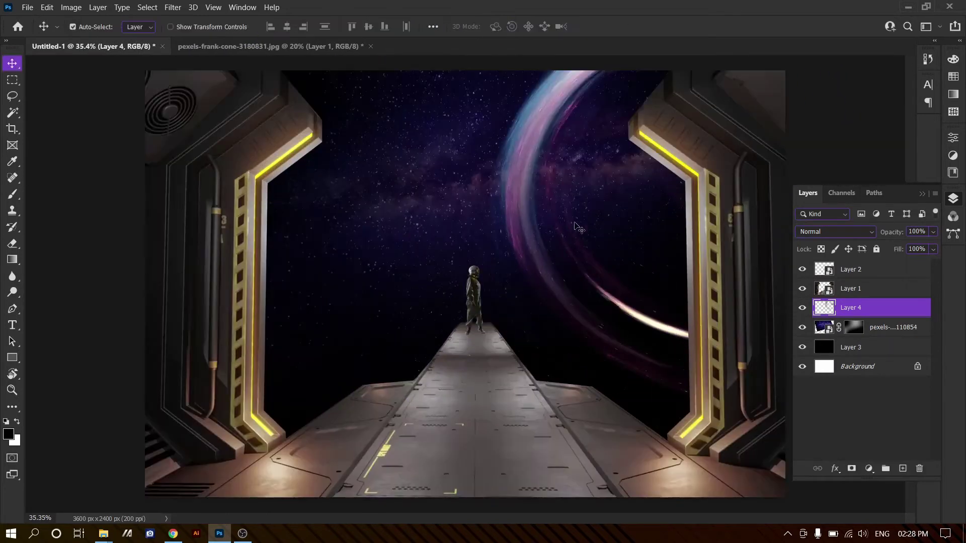
key(ctrl+t)
scroll(523, 229, up, 2)
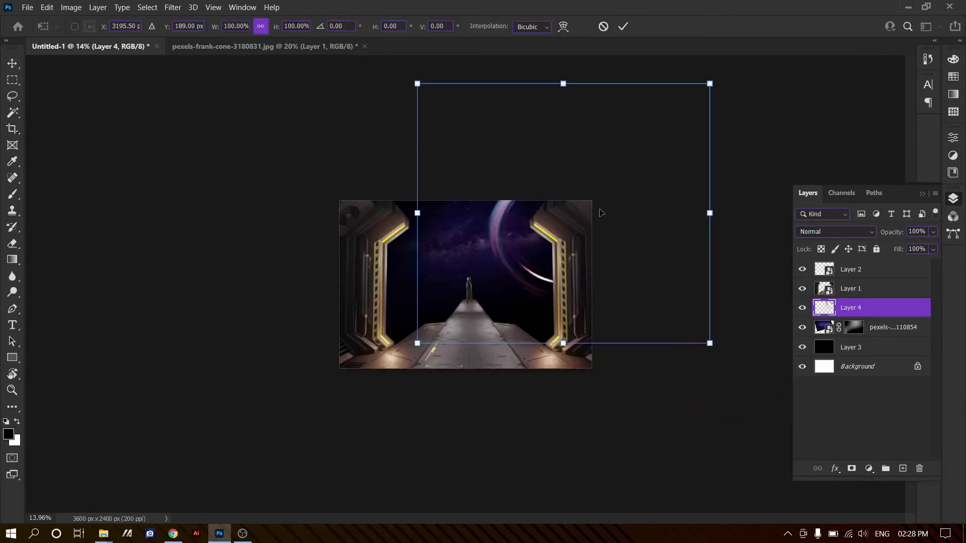
key(Return)
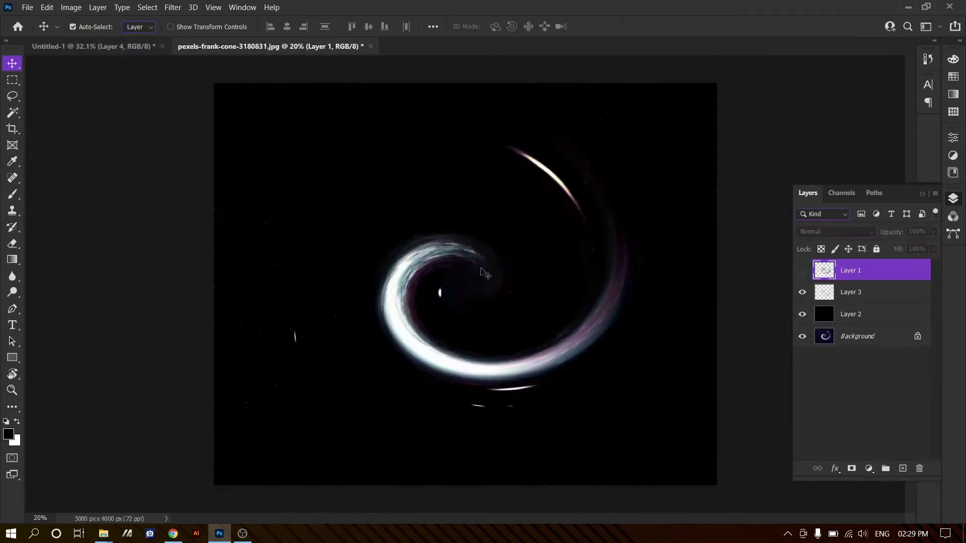
Step: Rotate, skew, enlarge and move a second swirl copy to the upper right
key(ctrl+t)
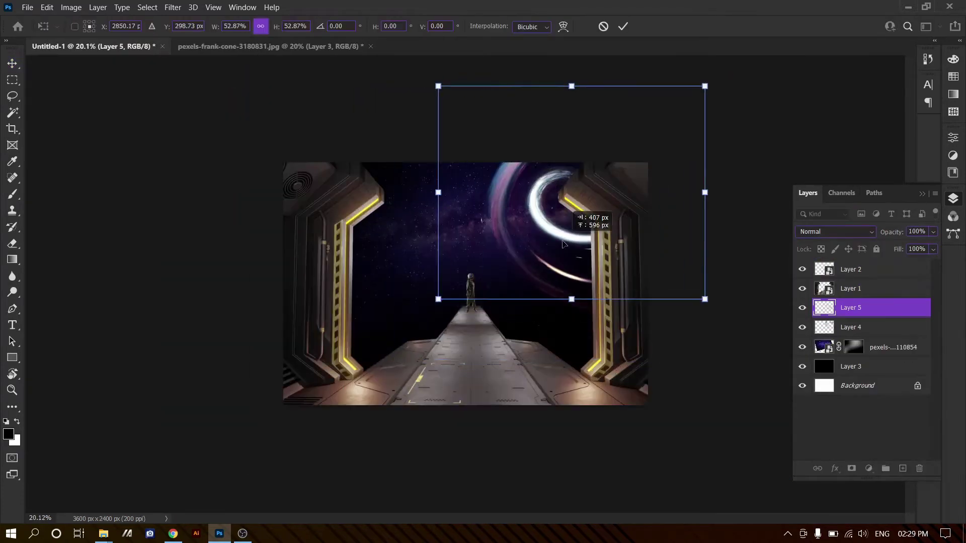
mouse_move(709, 80)
mouse_down()
mouse_move(756, 251)
mouse_move(789, 231)
mouse_up()
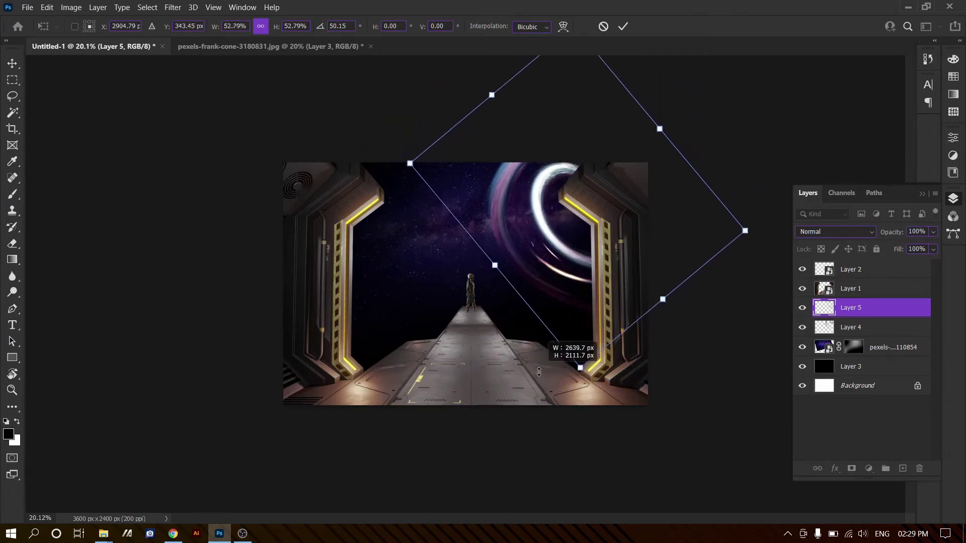
scroll(539, 371, up, 4)
drag(560, 225, 584, 225)
scroll(573, 222, down, 6)
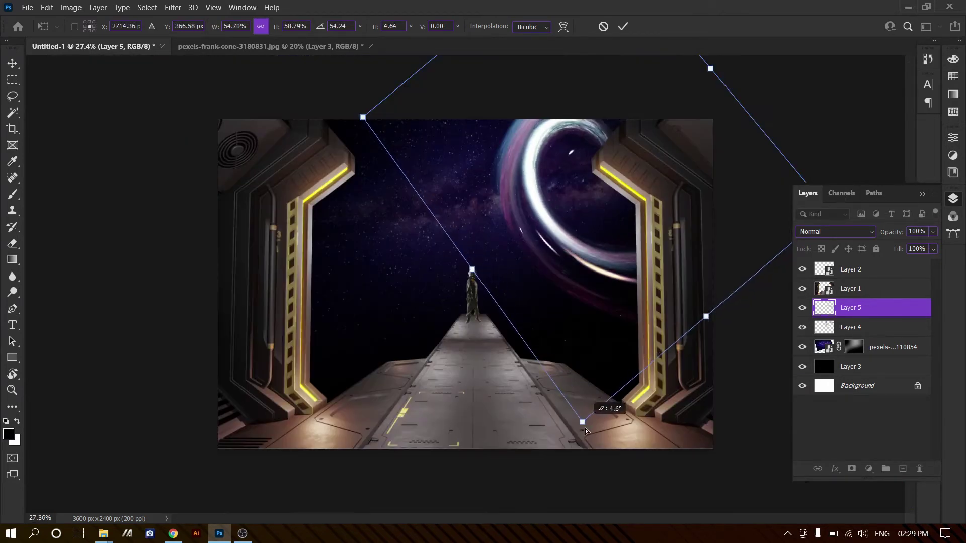
drag(526, 113, 536, 138)
drag(636, 250, 664, 240)
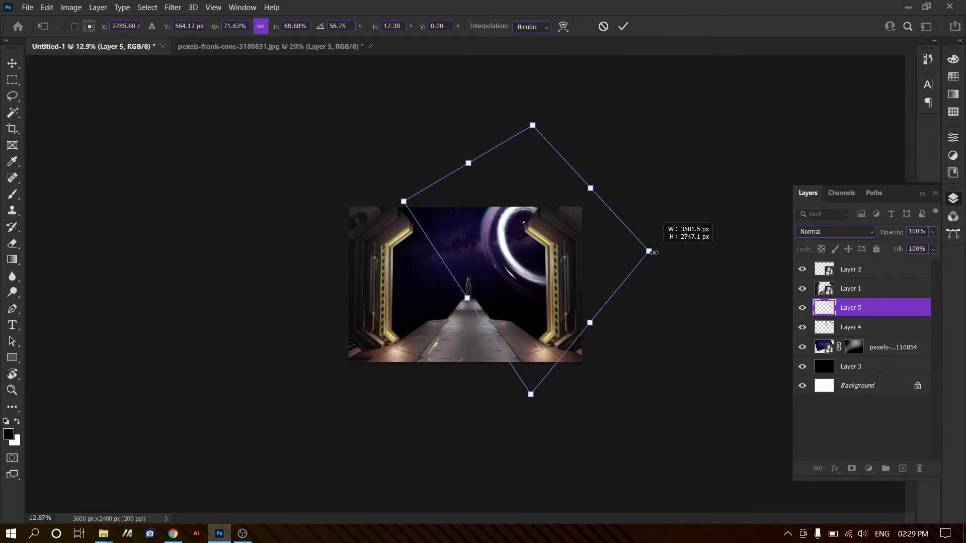
drag(504, 228, 507, 233)
key(Return)
scroll(518, 285, up, 2)
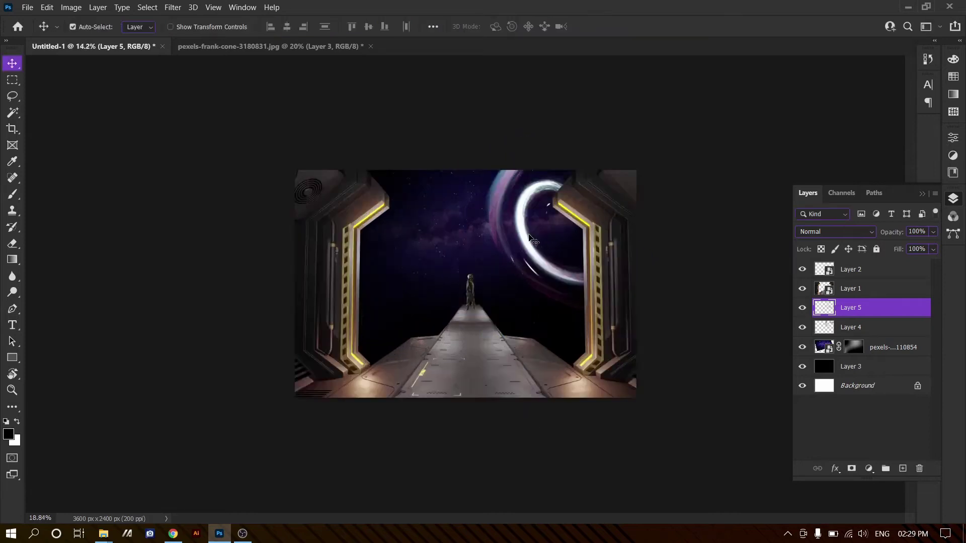
scroll(518, 284, up, 4)
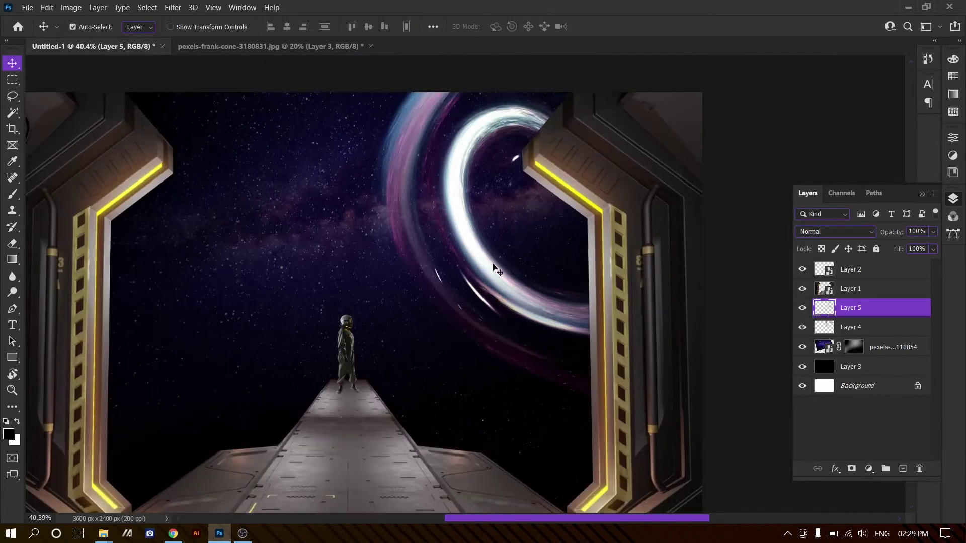
Step: Copy the swirl's right-hand tail from the nebula document into the composite
click(270, 46)
key(m)
drag(512, 89, 688, 413)
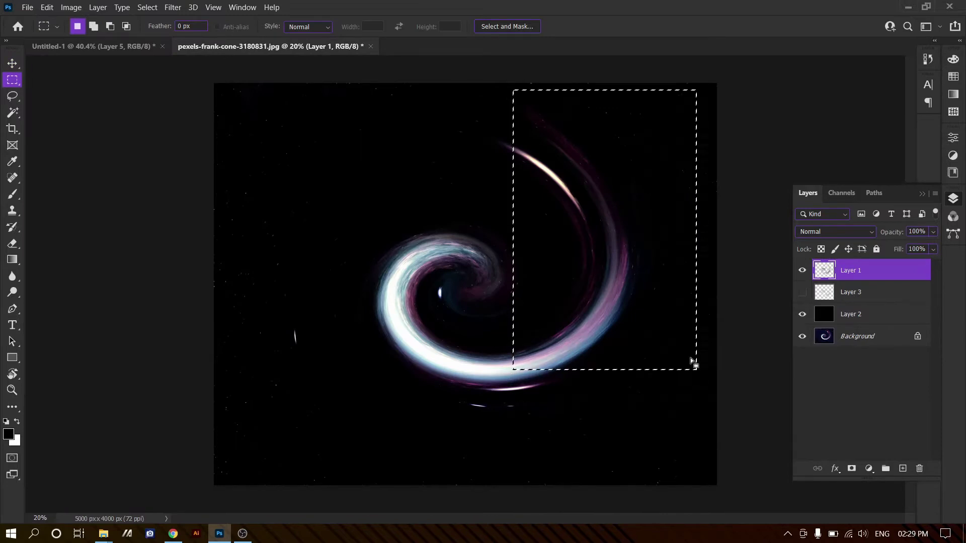
key(ctrl+c)
key(ctrl+v)
key(ctrl+Tab)
key(ctrl+v)
Step: Stretch the pasted tail taller from its top
key(ctrl+t)
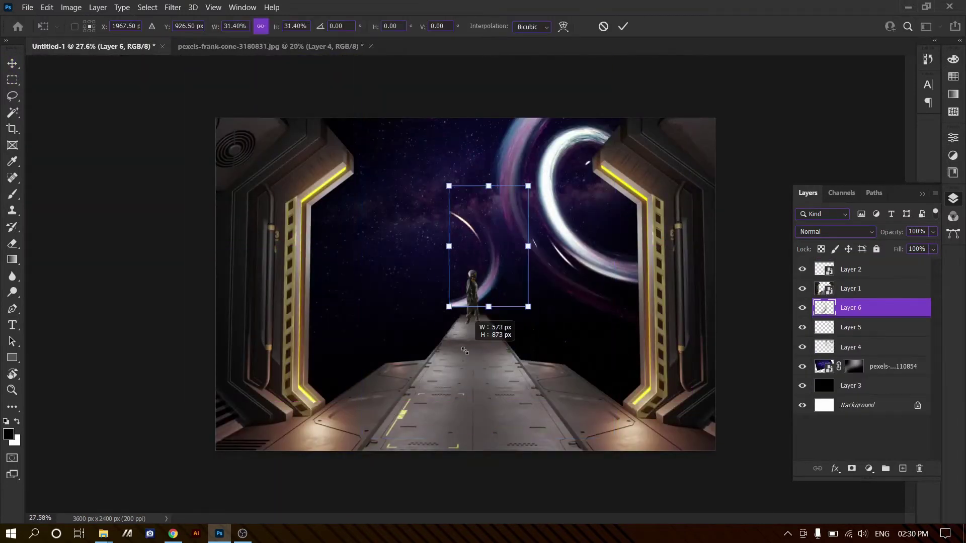
drag(464, 351, 503, 150)
right_click(577, 236)
click(604, 459)
drag(478, 262, 487, 223)
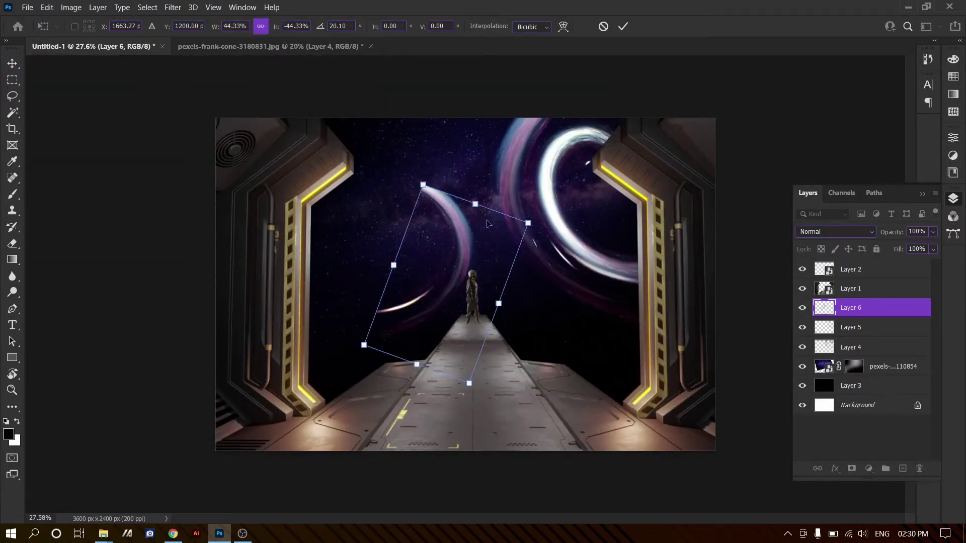
key(Escape)
alt+scroll(487, 223, up, 5)
key(ctrl+t)
mouse_move(324, 118)
mouse_down()
mouse_move(340, 123)
mouse_move(352, 104)
mouse_up()
key(Return)
Step: Mask and brush the tail layer, then duplicate it and transform both copies
click(851, 468)
key(b)
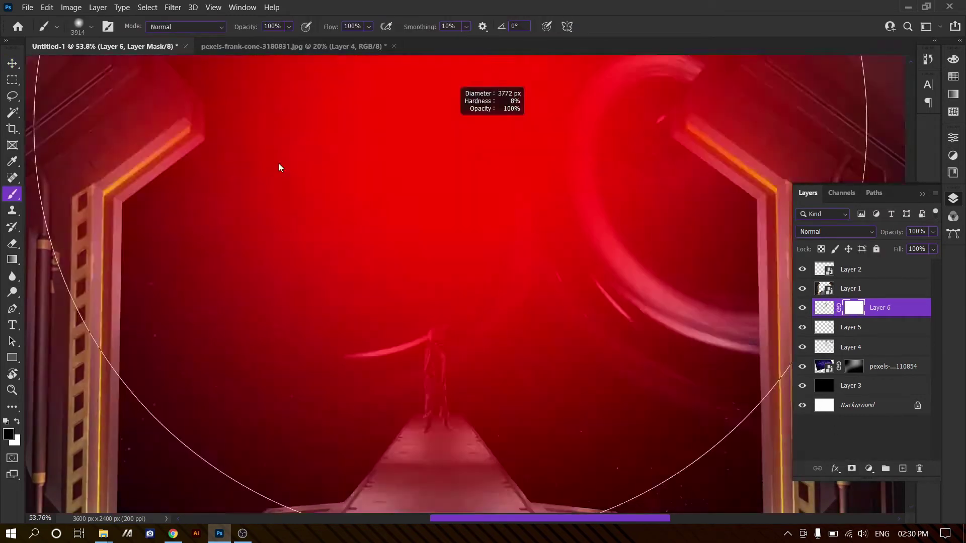
drag(279, 167, 439, 123)
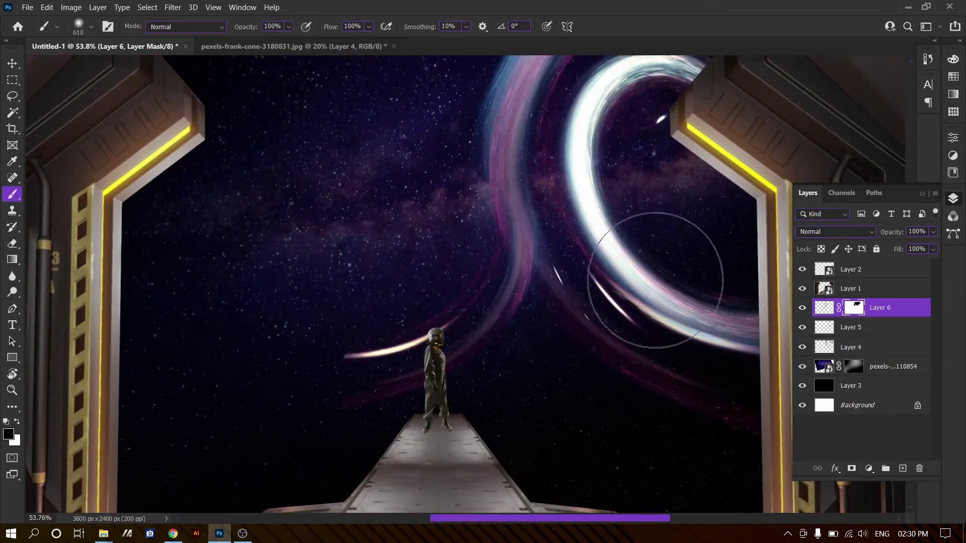
key(v)
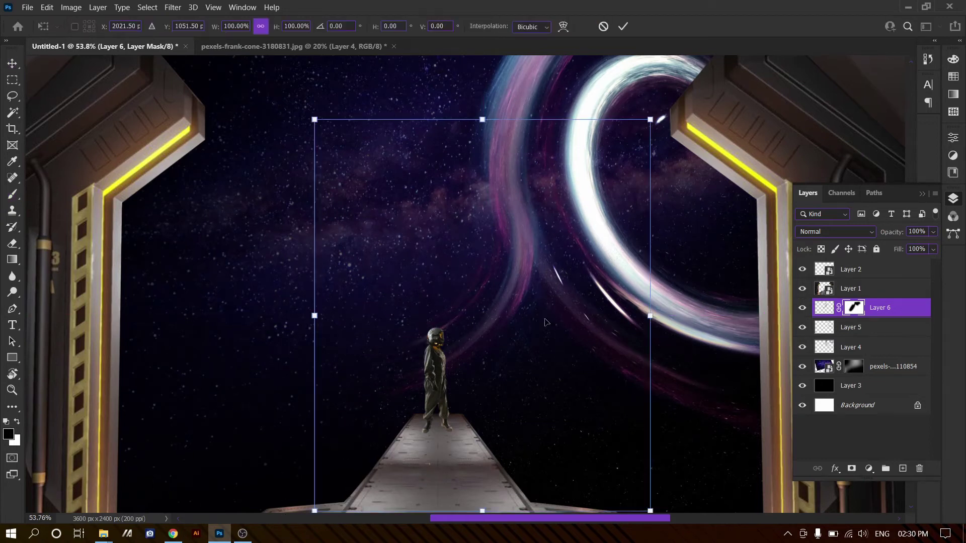
key(ctrl+j)
alt+scroll(404, 147, down, 3)
key(ctrl+t)
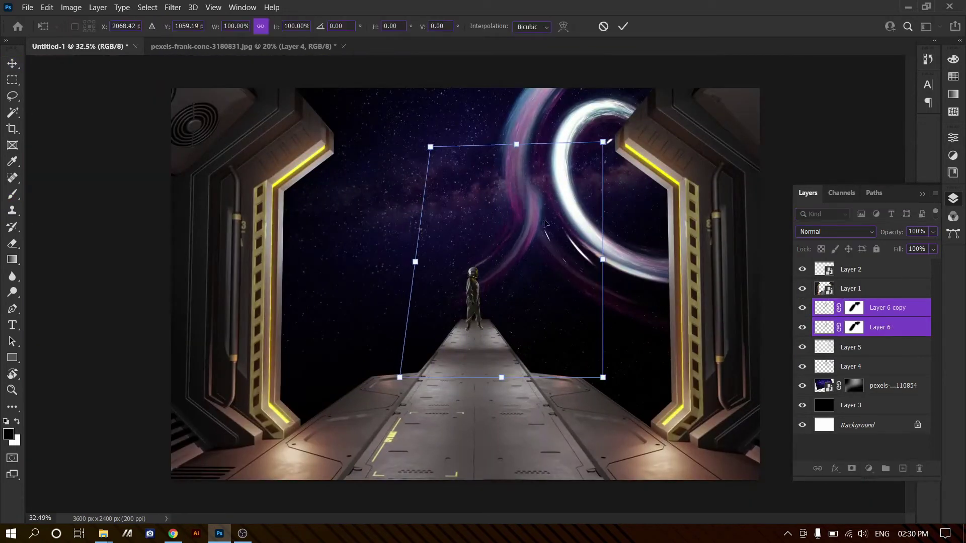
alt+scroll(466, 285, down, 3)
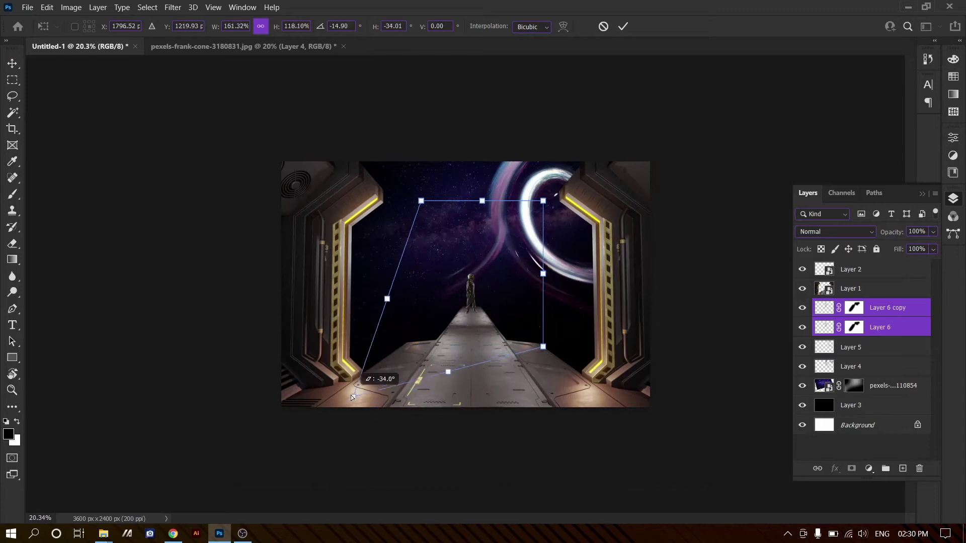
alt+scroll(365, 390, up, 4)
alt+scroll(369, 404, down, 1)
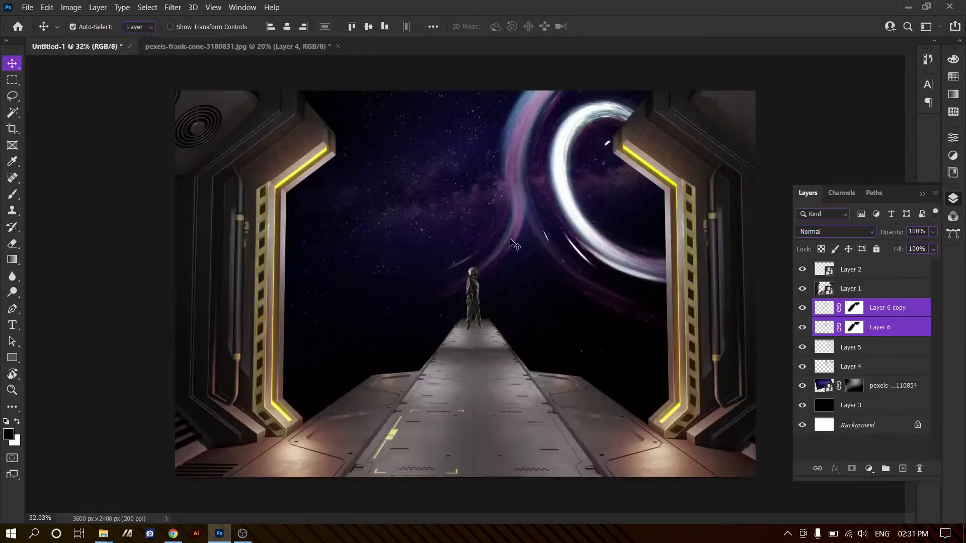
Step: Try a flipped, rotated duplicate of the wisps, then discard it
key(ctrl+j)
key(ctrl+t)
alt+scroll(468, 246, up, 1)
right_click(508, 219)
click(534, 442)
drag(352, 85, 267, 404)
drag(669, 226, 681, 322)
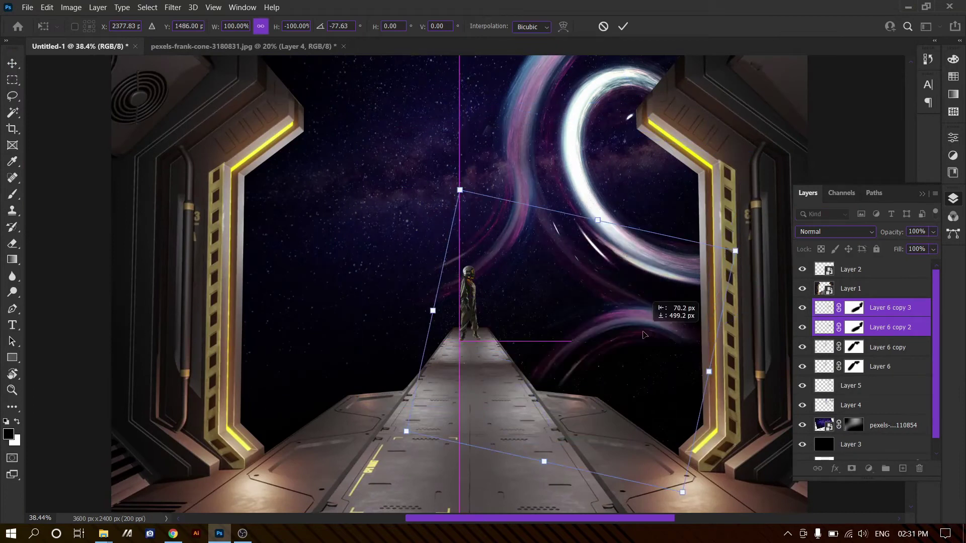
drag(397, 245, 463, 208)
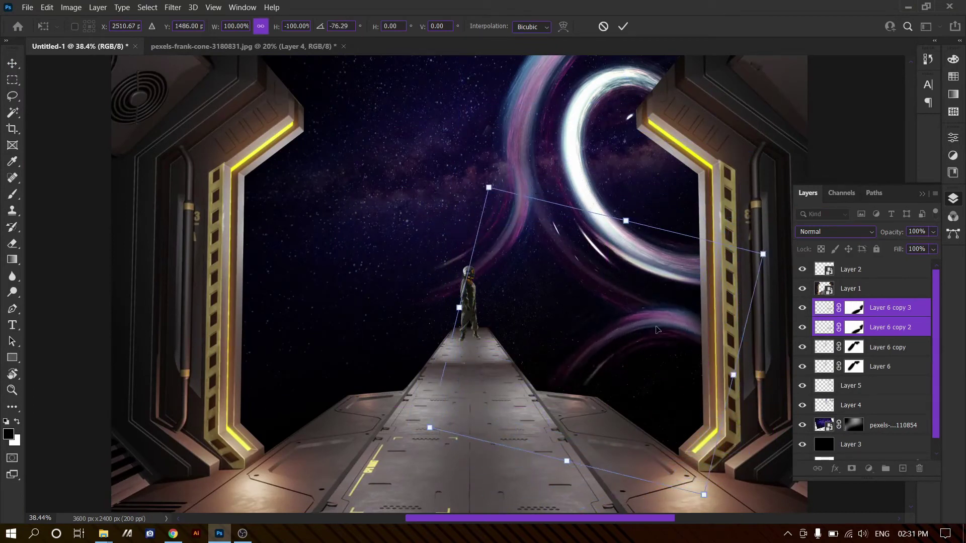
key(Escape)
key(Delete)
alt+scroll(555, 324, down, 1)
Step: Flip and rotate Layer 6 with its copy, then merge them into one wisp
shift+click(886, 327)
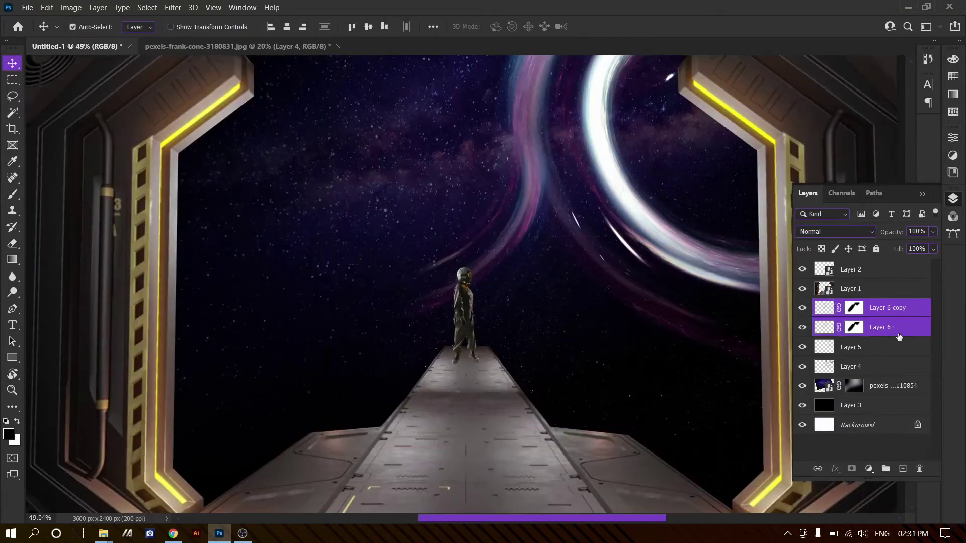
key(ctrl+t)
drag(484, 113, 482, 117)
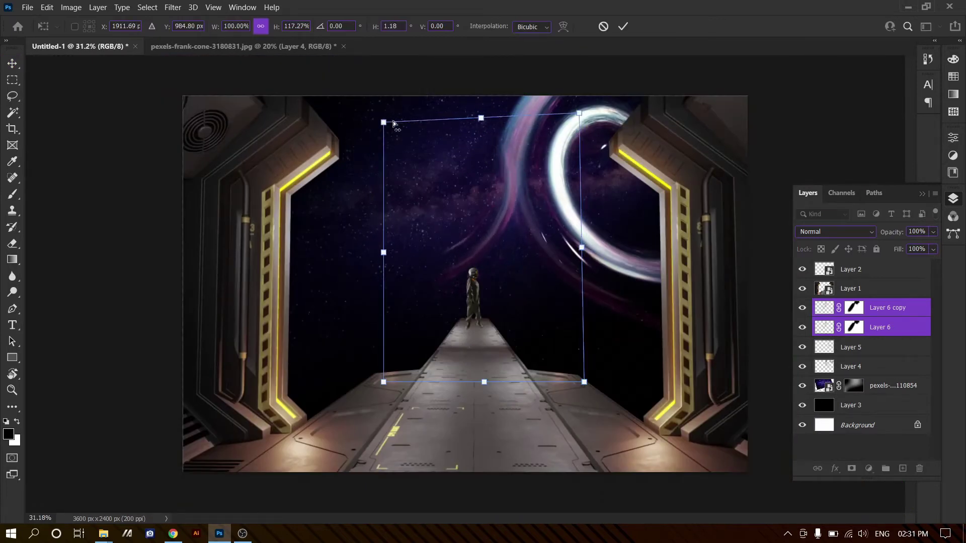
scroll(553, 161, up, 2)
scroll(554, 161, up, 2)
scroll(554, 161, down, 3)
right_click(503, 301)
click(526, 463)
mouse_move(594, 473)
mouse_down()
mouse_move(654, 439)
mouse_move(505, 214)
mouse_up()
key(Return)
key(ctrl+e)
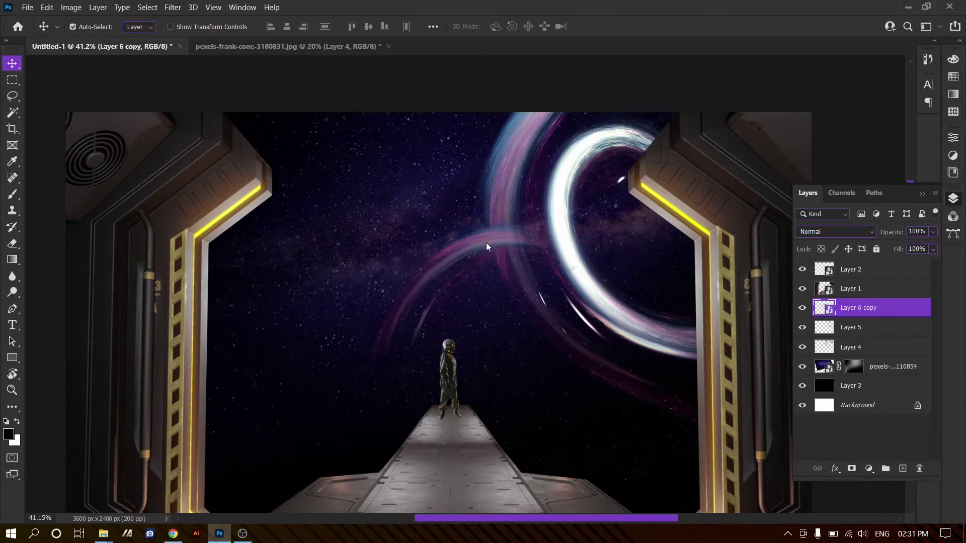
Step: Warp the merged wisp so it bends upward behind the figure
key(ctrl+t)
right_click(504, 245)
click(523, 317)
mouse_move(580, 146)
mouse_down()
mouse_move(420, 197)
mouse_move(636, 451)
mouse_move(489, 446)
mouse_up()
drag(395, 164, 516, 249)
mouse_move(581, 377)
mouse_down()
mouse_move(431, 79)
mouse_move(323, 76)
mouse_up()
mouse_move(507, 443)
mouse_down()
mouse_move(404, 378)
mouse_move(473, 260)
mouse_move(482, 346)
mouse_up()
key(Return)
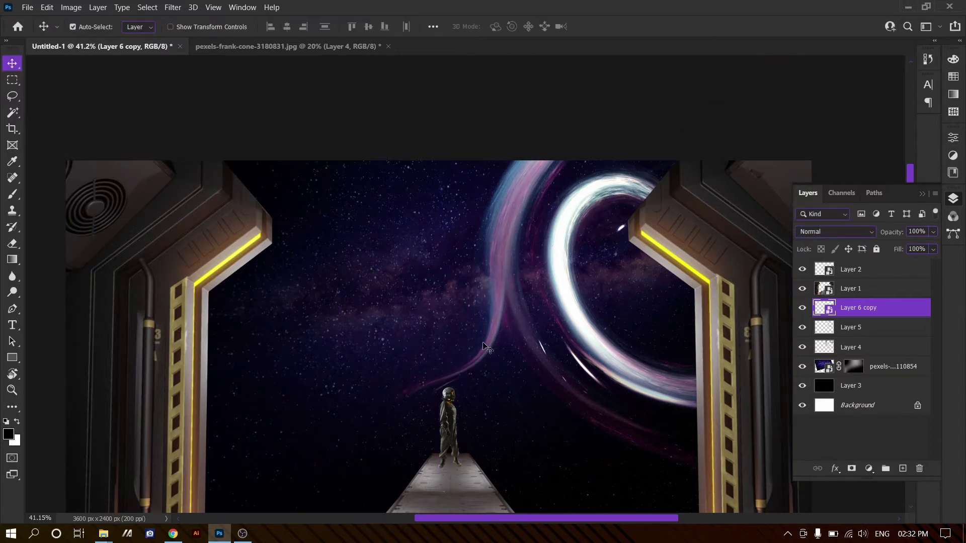
Step: Try an enlarged duplicate of the warped wisp, then delete it
key(ctrl+j)
key(ctrl+t)
scroll(482, 346, down, 3)
drag(712, 457, 776, 500)
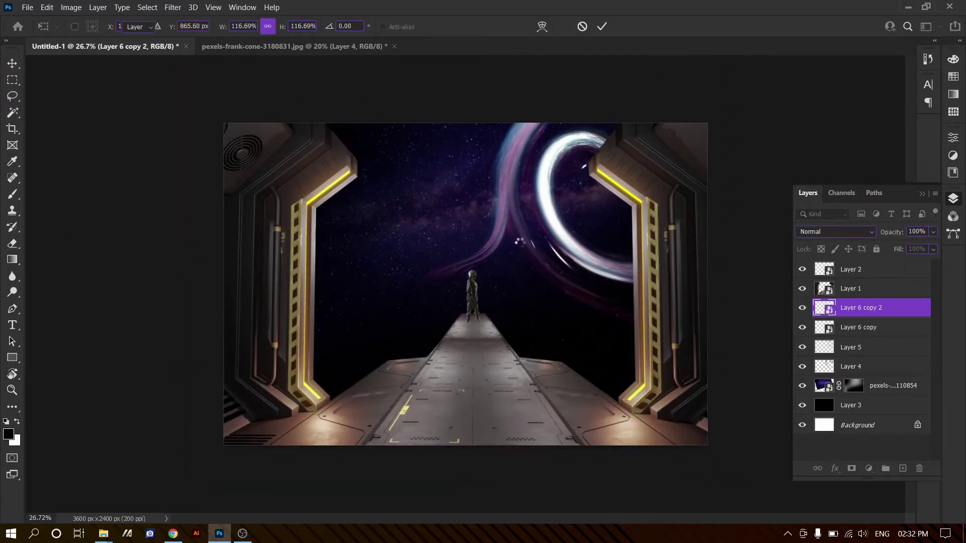
key(Return)
scroll(520, 242, up, 3)
key(Delete)
Step: Move Layer 5 into place, then enlarge and tilt it from its top-right corner
mouse_move(454, 286)
mouse_down()
mouse_move(485, 288)
mouse_move(495, 248)
mouse_up()
key(ctrl+0)
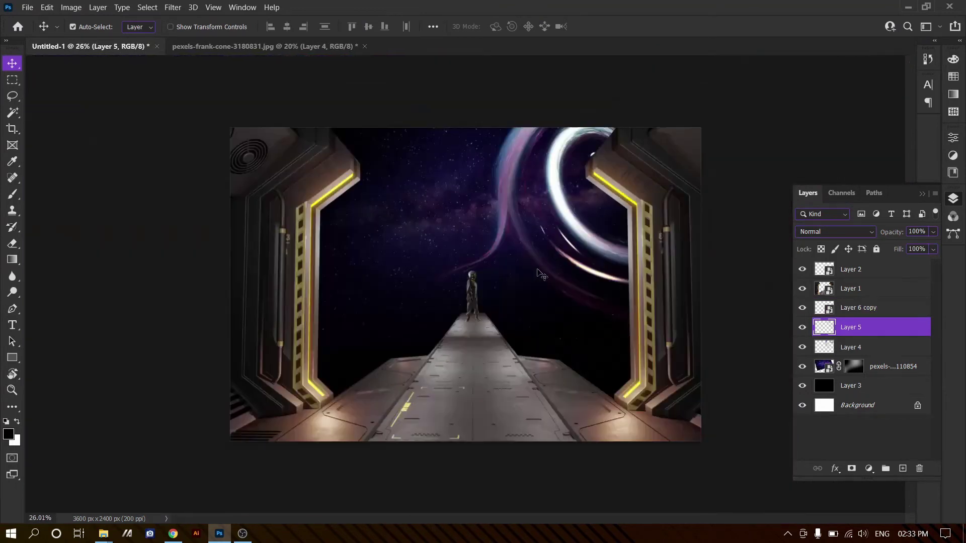
key(ctrl+t)
scroll(537, 272, down, 2)
drag(675, 386, 675, 415)
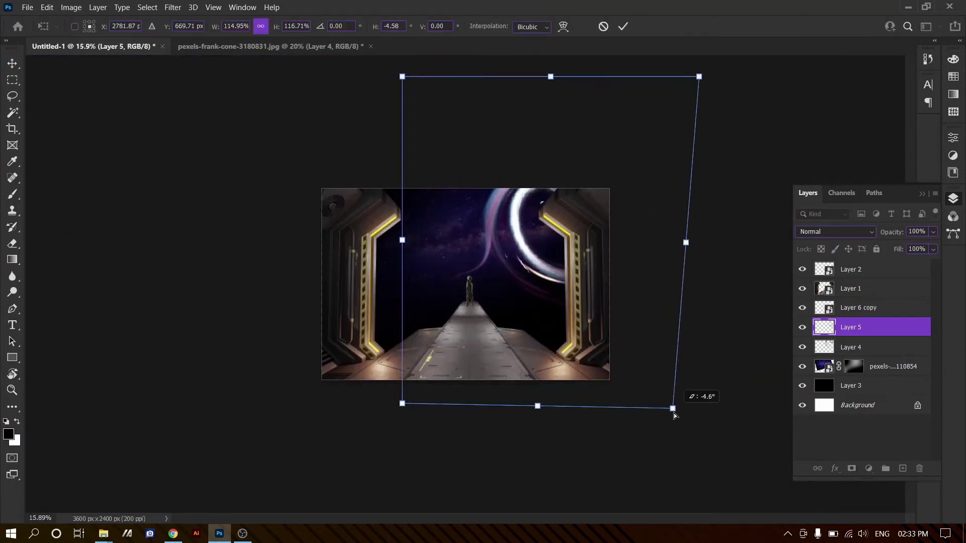
drag(699, 77, 748, 47)
key(Return)
key(ctrl+plus)
key(ctrl+plus)
key(ctrl+plus)
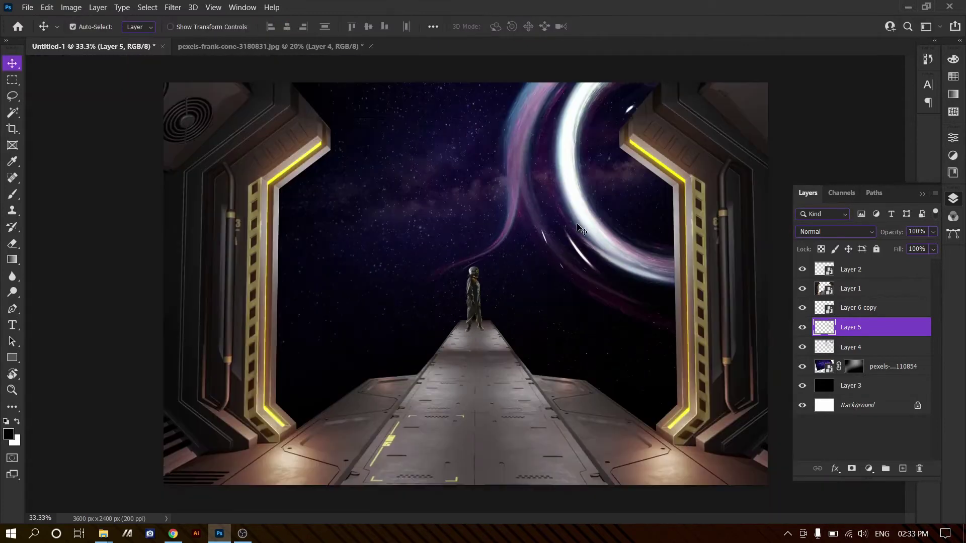
key(ctrl+shift+alt+n)
Step: Paint a blue glow over the top-right sky at 40% layer opacity
key(b)
click(8, 433)
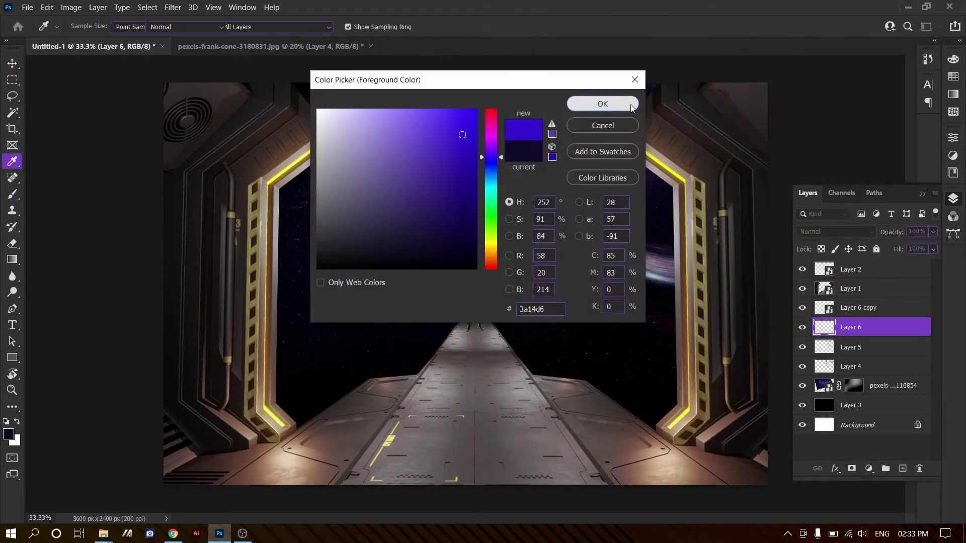
click(602, 104)
click(714, 168)
click(8, 433)
click(491, 186)
click(629, 103)
click(632, 169)
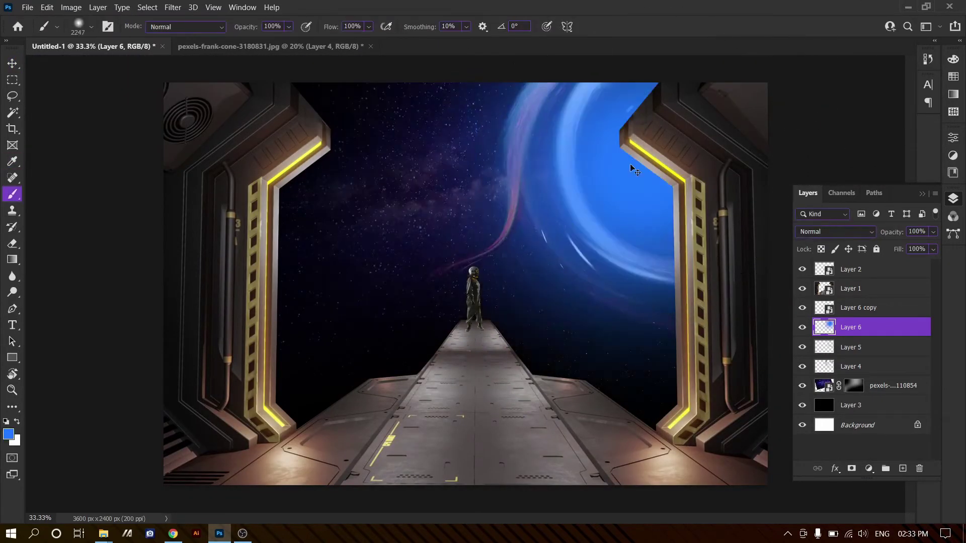
key(v)
key(4)
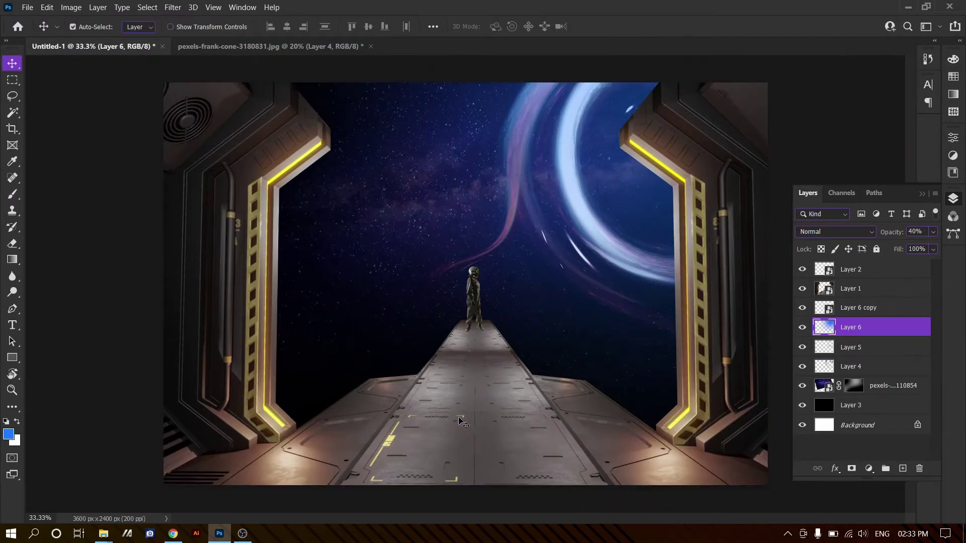
Step: Darken the corridor on Layer 1 by pulling its Curves down
click(823, 295)
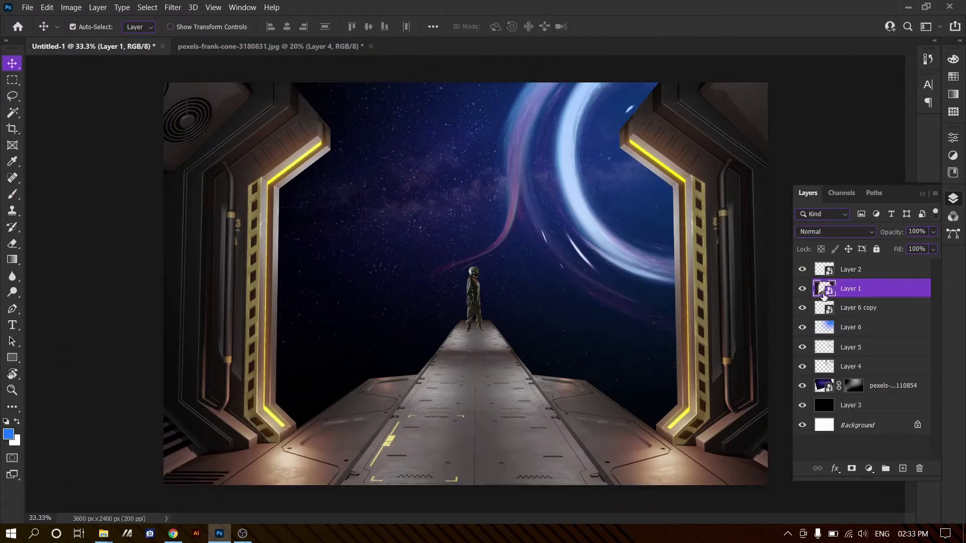
key(ctrl+m)
drag(785, 188, 788, 221)
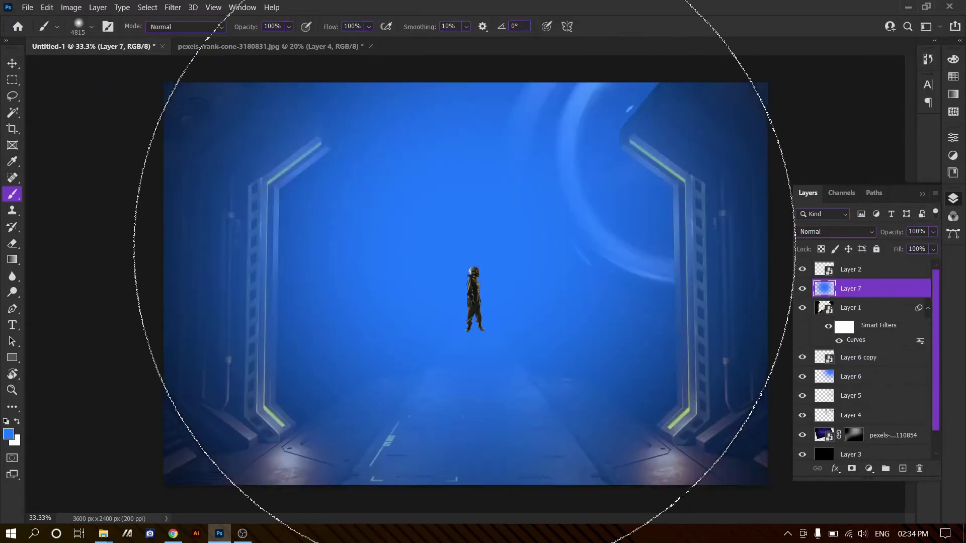
Step: Blend the blue Layer 7 in Overlay and move it above Layer 2
key(shift+minus)
key(shift+minus)
key(shift+minus)
key(shift+minus)
key(shift+minus)
key(shift+minus)
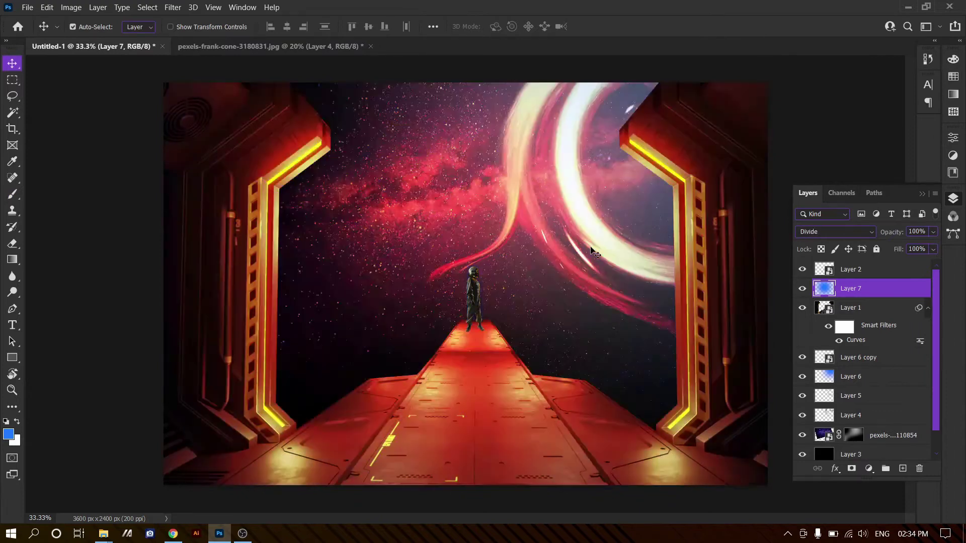
key(shift+minus)
key(shift+minus)
key(shift+minus)
key(shift+minus)
key(shift+minus)
key(shift+minus)
key(shift+minus)
key(shift+minus)
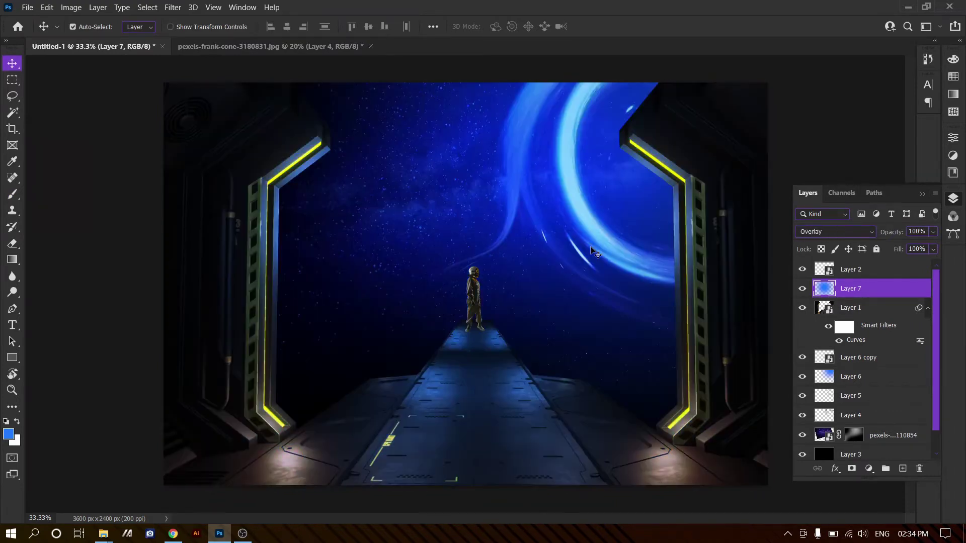
click(804, 290)
key(ctrl+bracketright)
key(ctrl)
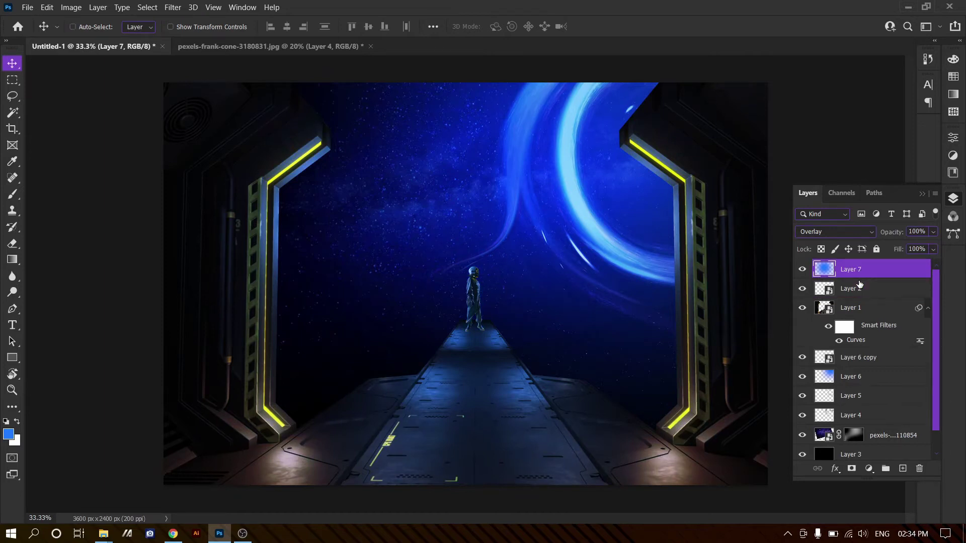
Step: Add a blue-filled Hard Light layer above Layer 1, clipped to it
click(864, 309)
key(ctrl+shift+alt+n)
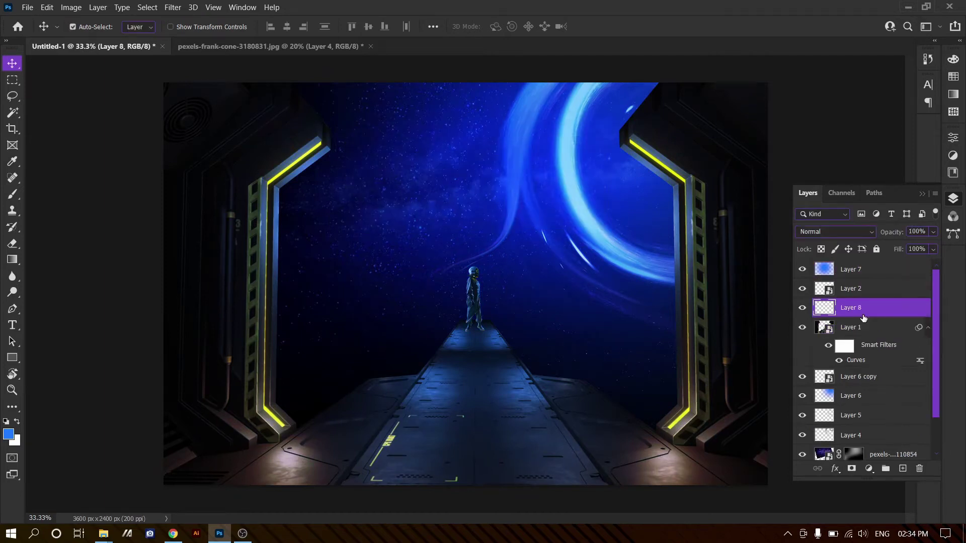
key(alt+BackSpace)
key(shift+plus)
key(shift+plus)
key(shift+plus)
key(shift+plus)
key(shift+plus)
key(shift+plus)
key(shift+plus)
key(shift+plus)
key(shift+plus)
key(shift+plus)
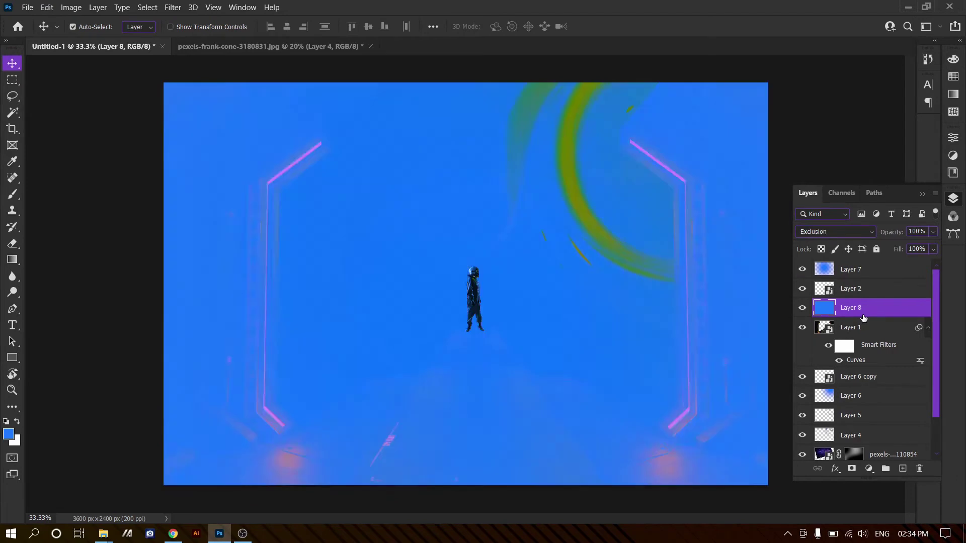
key(shift+minus)
key(shift+minus)
key(shift+minus)
key(shift+minus)
key(shift+minus)
key(shift+minus)
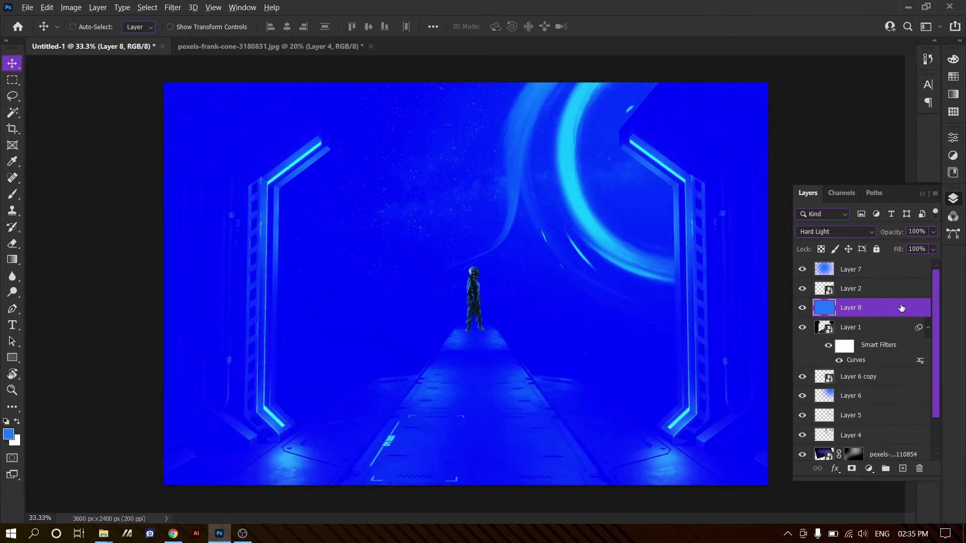
key(ctrl+alt+g)
Step: Give Layer 8 a hide-all mask and paint white along the left door's upper light strip
alt+click(851, 468)
key(b)
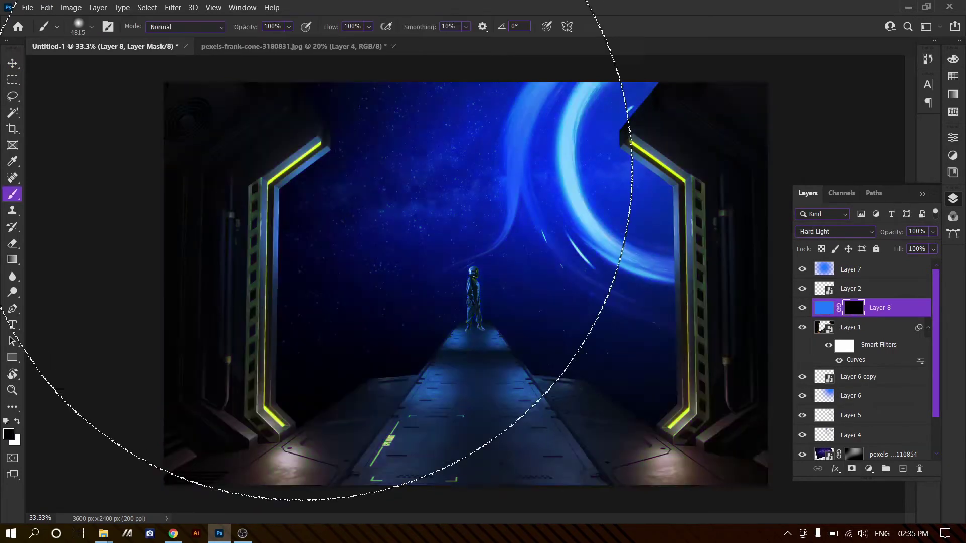
scroll(329, 186, up, 3)
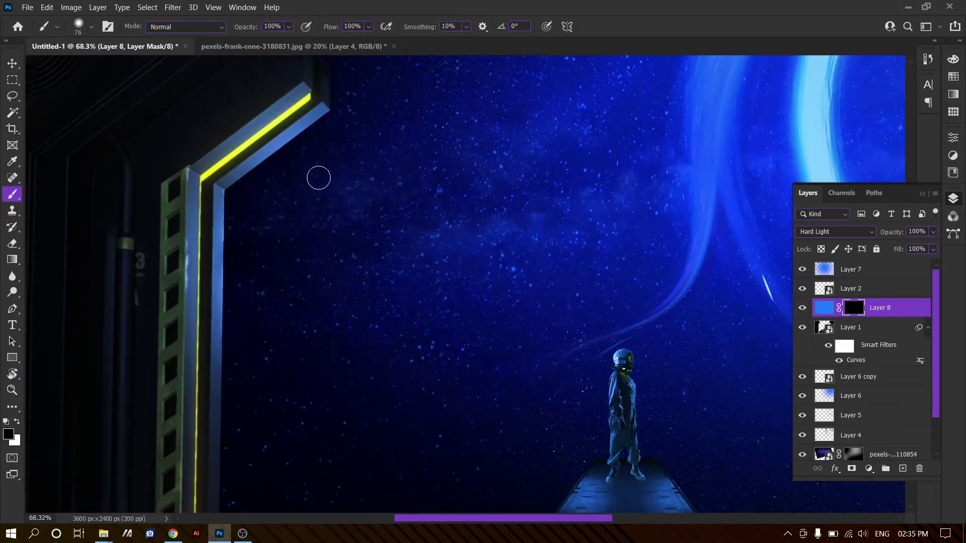
scroll(325, 177, up, 3)
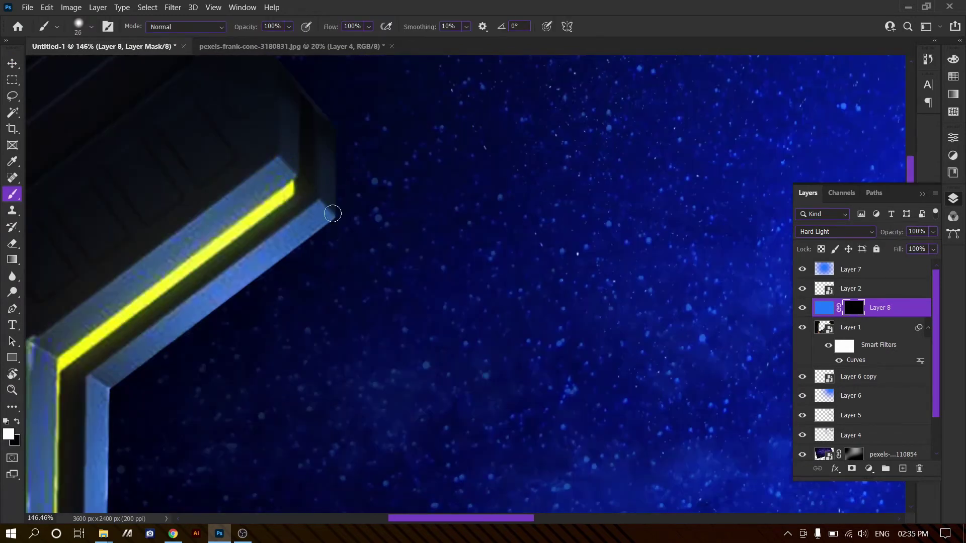
scroll(333, 213, down, 3)
scroll(288, 218, up, 5)
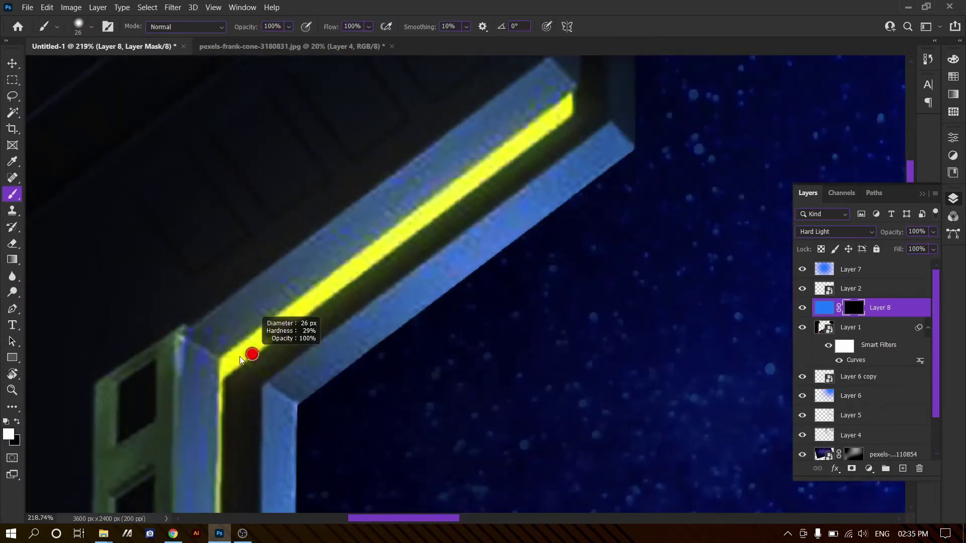
shift+click(565, 104)
scroll(319, 203, down, 5)
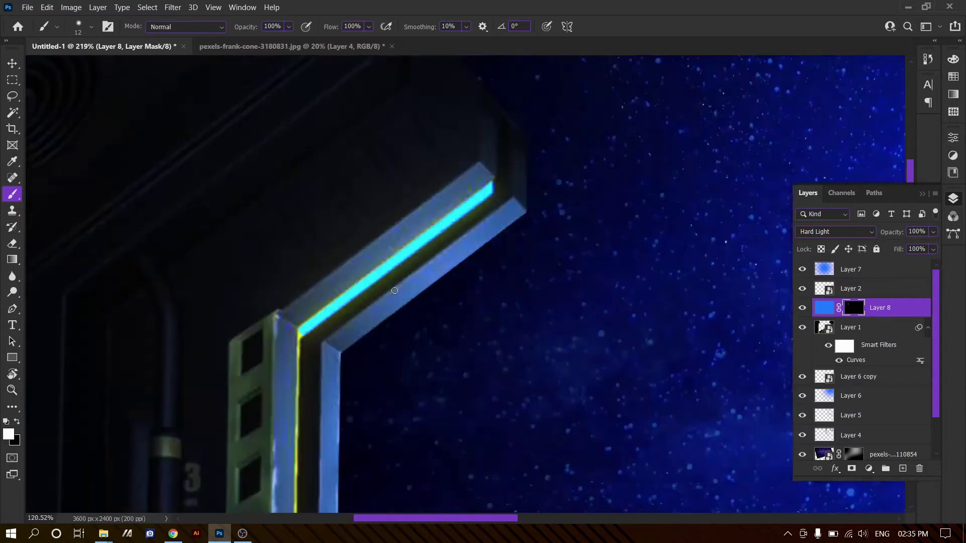
scroll(318, 203, down, 3)
double_click(819, 313)
Step: Switch Layer 8 to Color Dodge and paint glow up the door edge and lower strip
key(Escape)
click(824, 231)
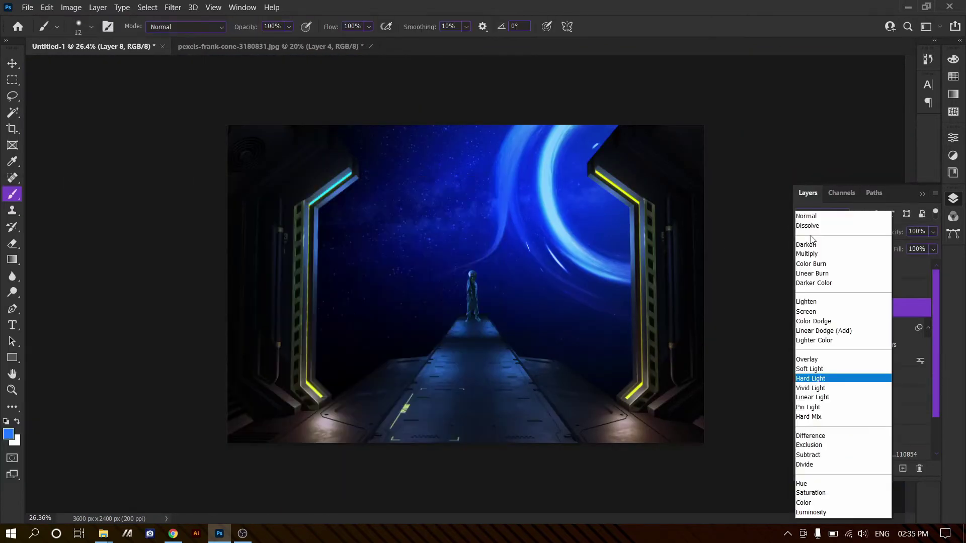
click(802, 321)
scroll(248, 372, up, 7)
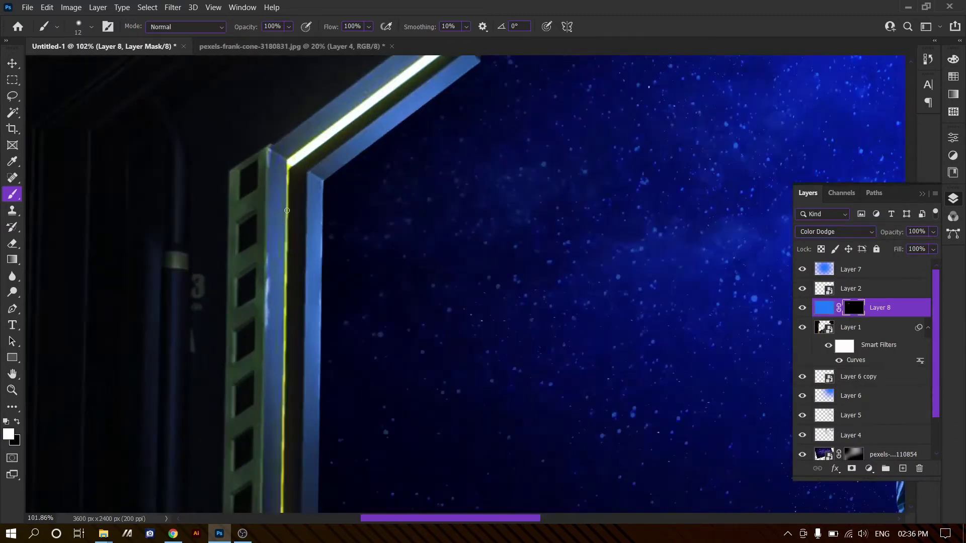
drag(261, 455, 292, 134)
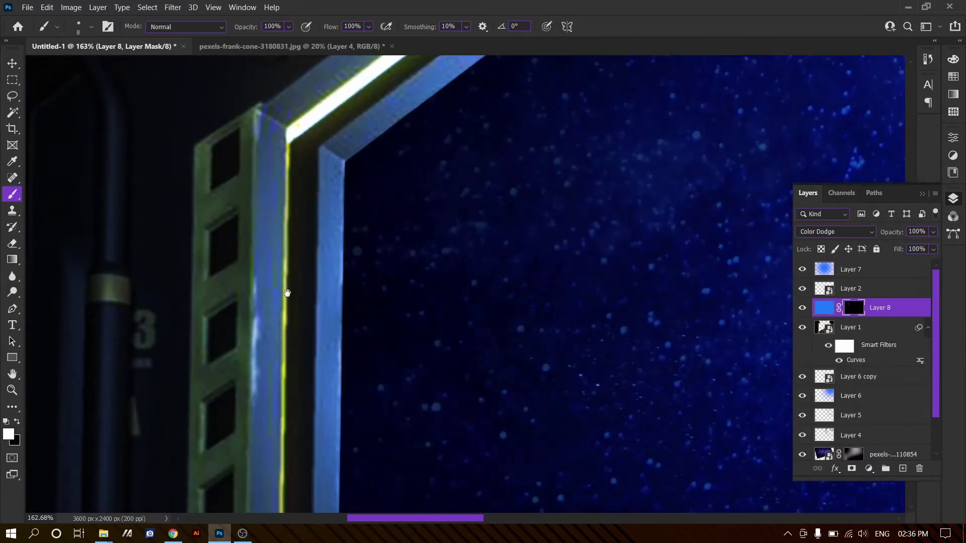
scroll(286, 291, down, 5)
scroll(289, 220, down, 5)
scroll(248, 389, up, 4)
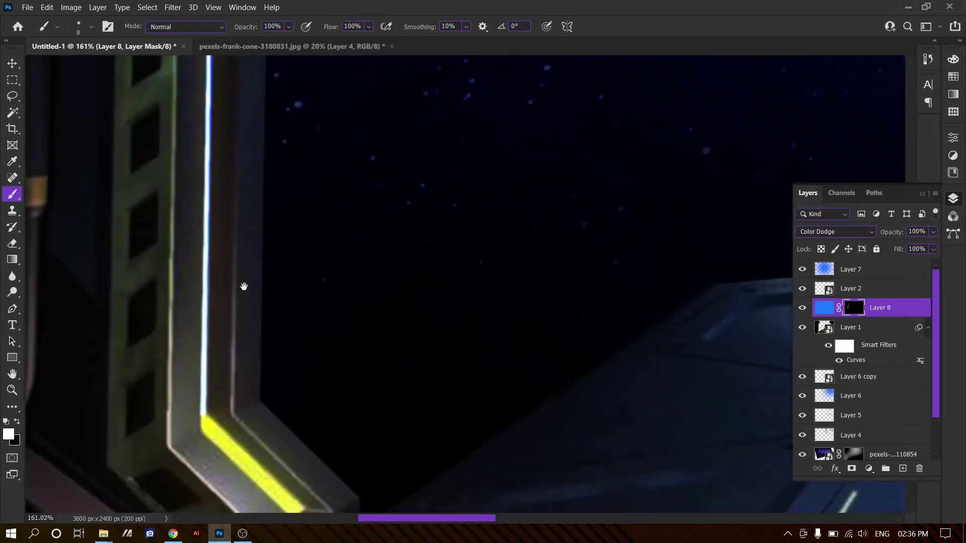
scroll(236, 302, up, 4)
drag(258, 215, 412, 371)
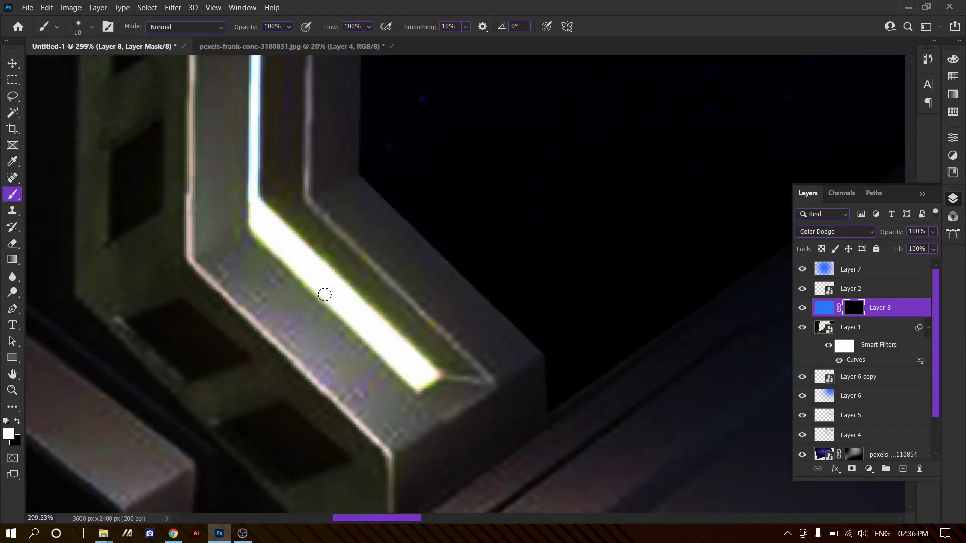
Step: With a smaller brush, paint a straight glow along the yellow edge to its corner
key(v)
scroll(563, 342, down, 6)
key(b)
scroll(652, 151, up, 5)
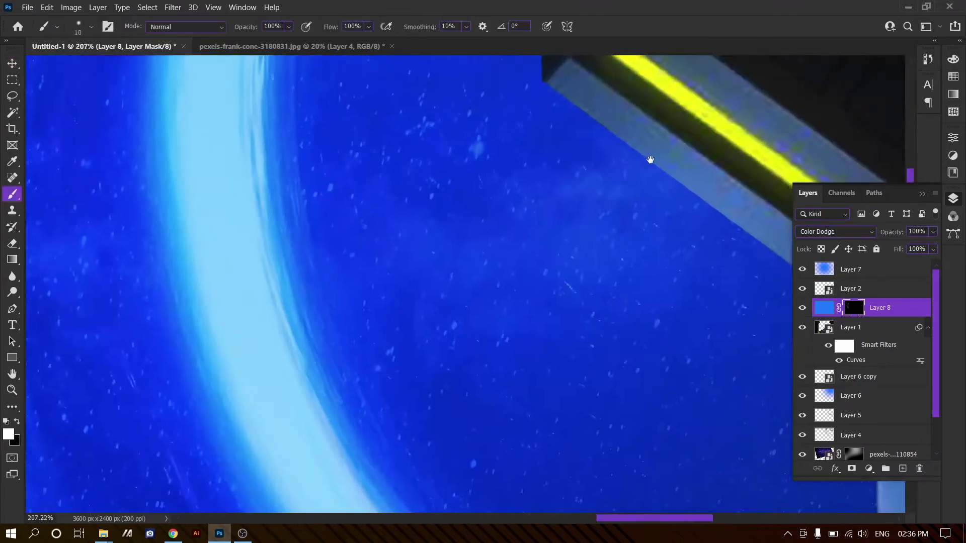
scroll(648, 157, up, 2)
scroll(408, 178, up, 3)
key(bracketleft)
key(bracketleft)
key(bracketleft)
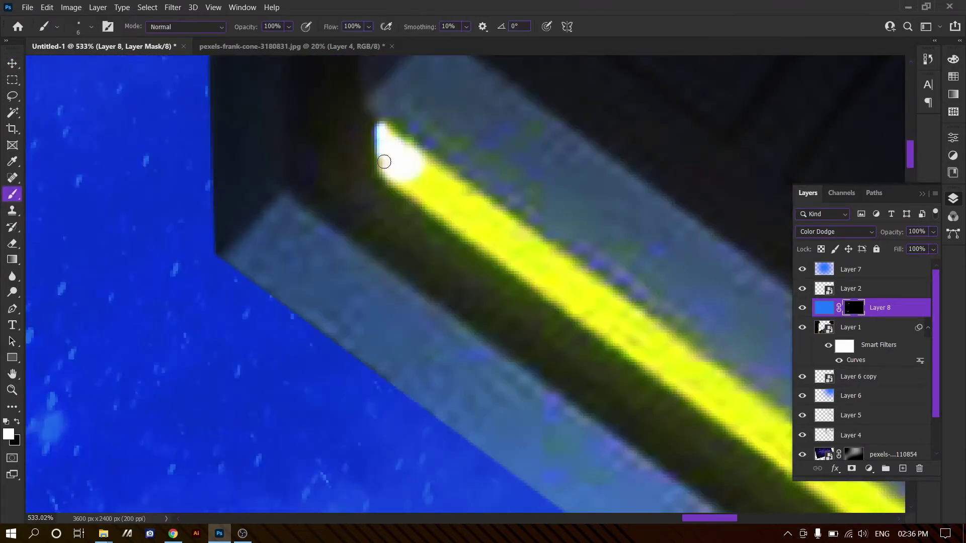
scroll(418, 167, down, 3)
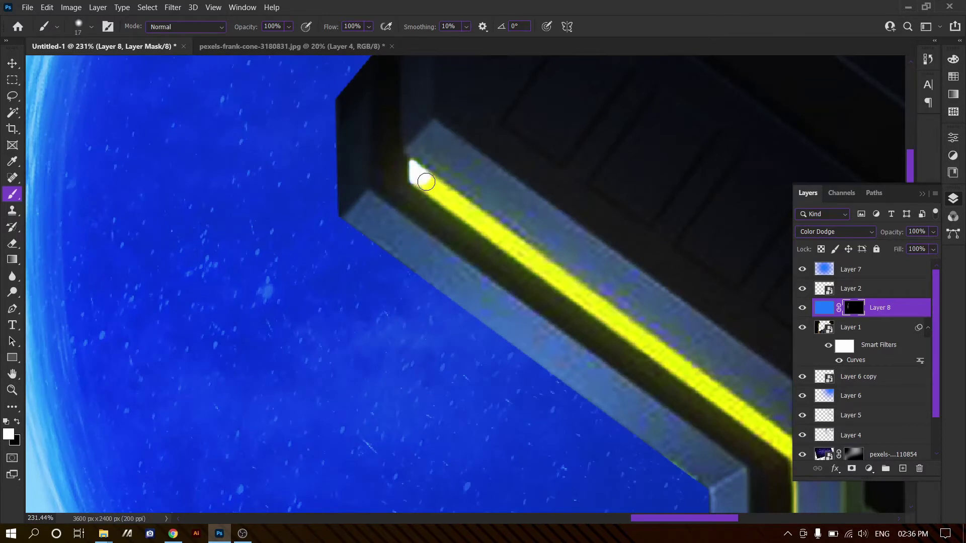
drag(426, 182, 272, 95)
shift+click(630, 352)
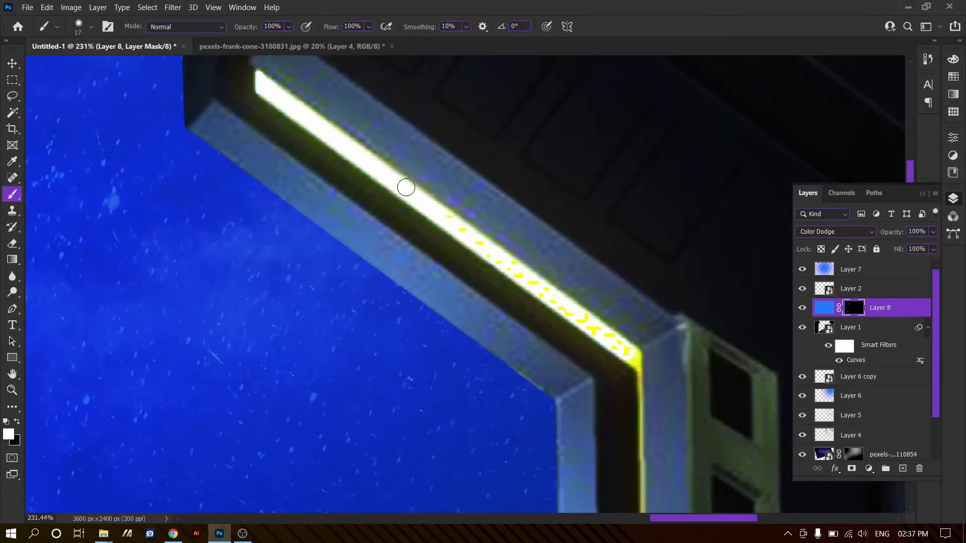
scroll(406, 187, down, 5)
scroll(672, 207, up, 4)
scroll(444, 170, up, 2)
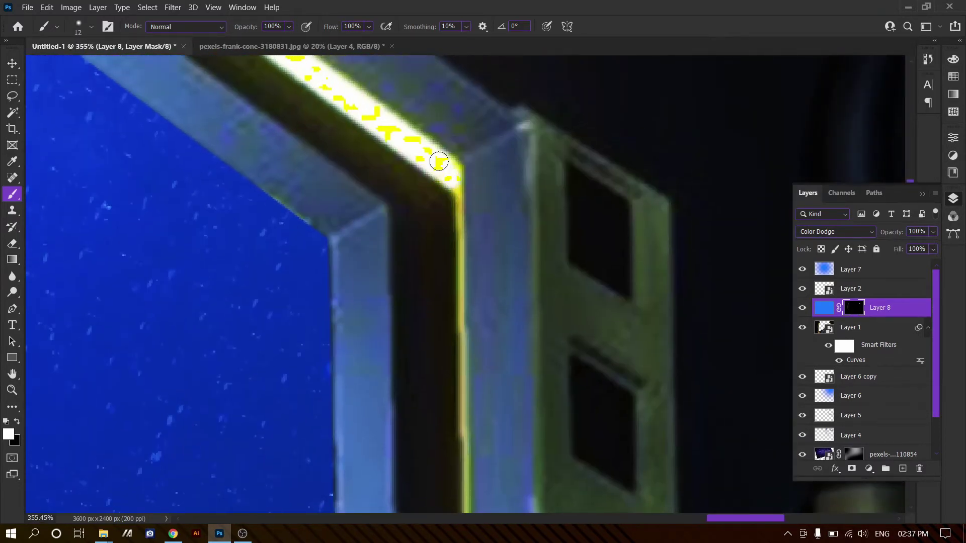
Step: Paint straight white glow lines down the vertical edge and along the lower diagonal edge
key(bracketleft)
key(bracketleft)
key(bracketleft)
scroll(468, 171, up, 2)
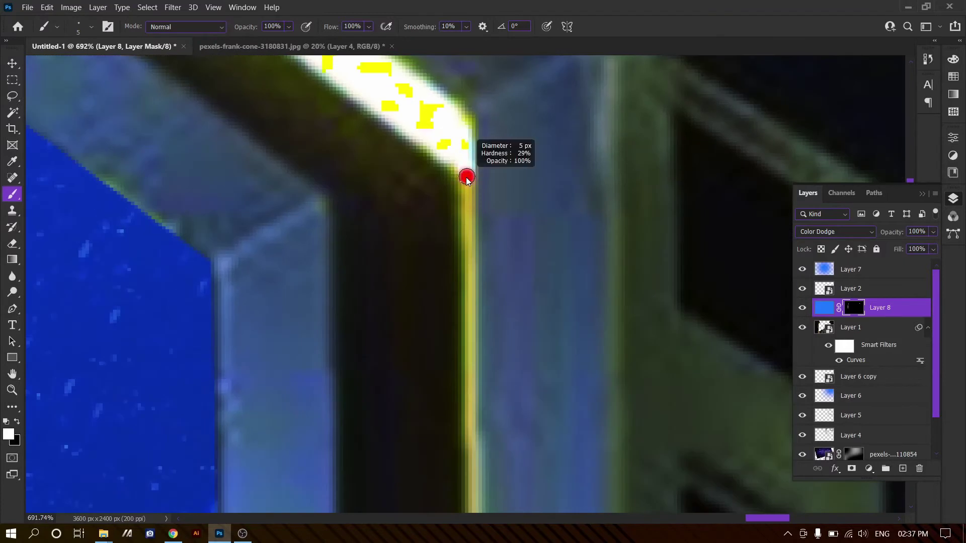
scroll(518, 367, down, 3)
scroll(558, 287, down, 3)
scroll(548, 332, down, 3)
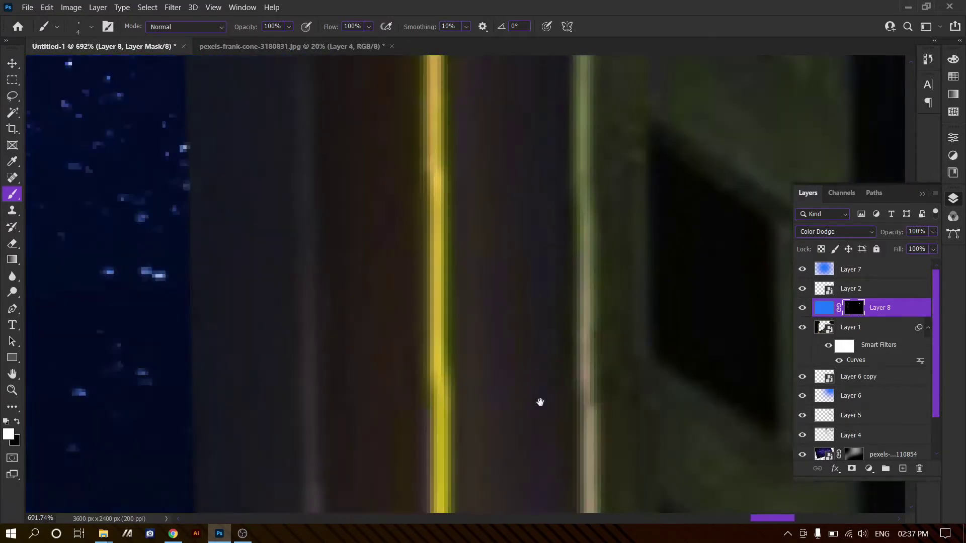
scroll(493, 357, down, 3)
shift+click(447, 319)
scroll(454, 295, down, 5)
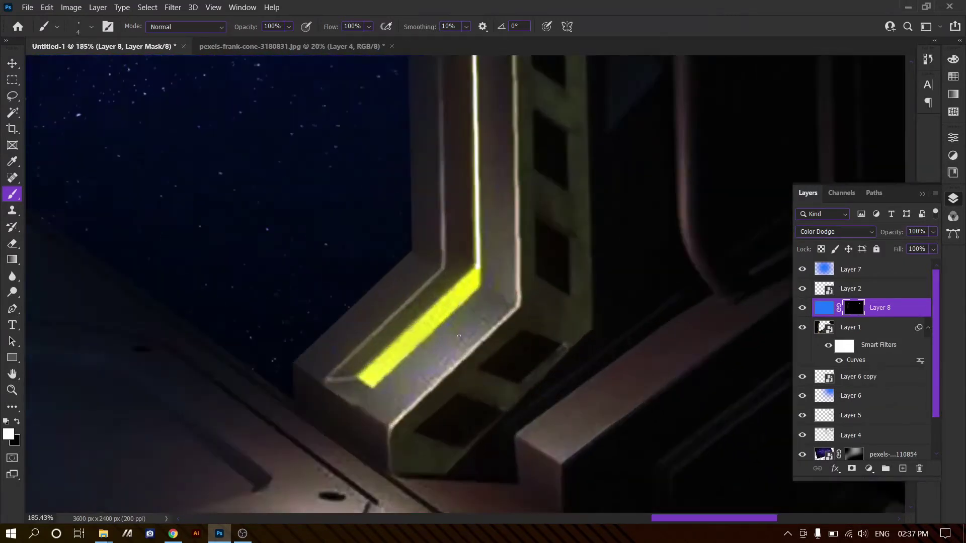
scroll(498, 185, up, 4)
alt+right_click(498, 185)
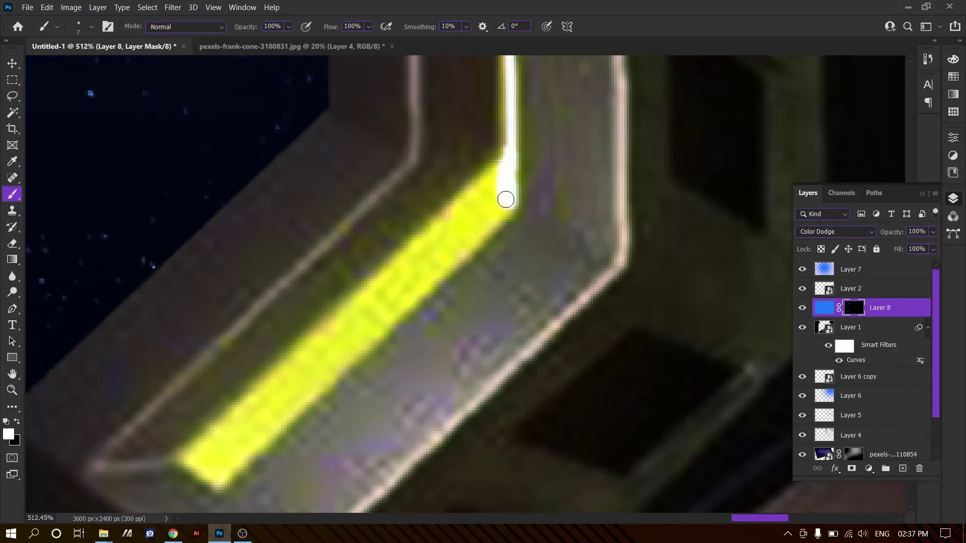
shift+click(188, 455)
shift+click(493, 193)
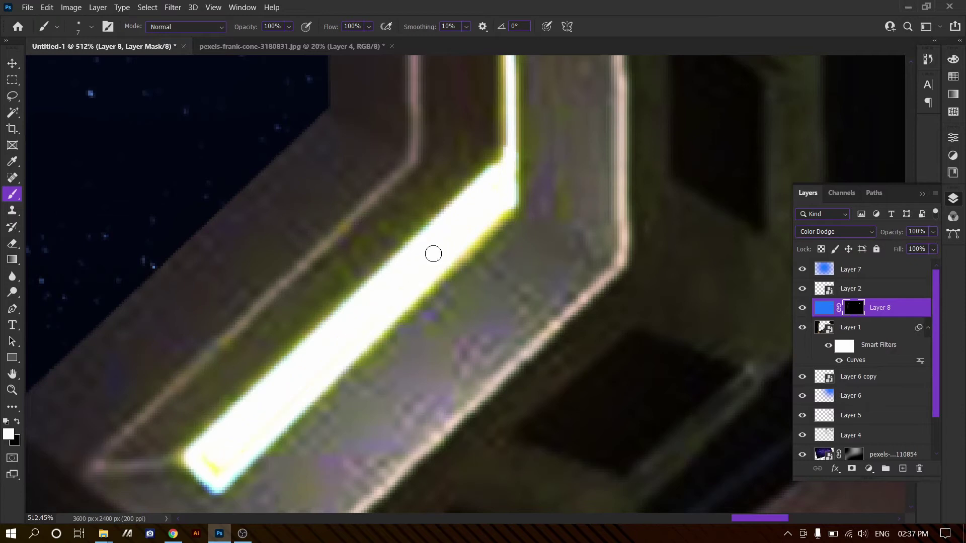
key(ctrl+0)
Step: Target the sky photo layer's mask and set up a very large black brush
key(v)
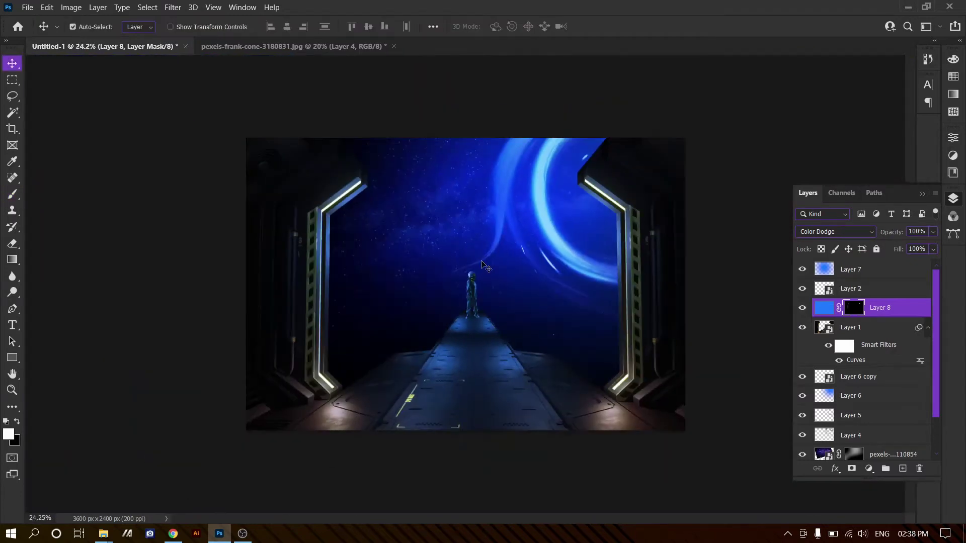
click(802, 308)
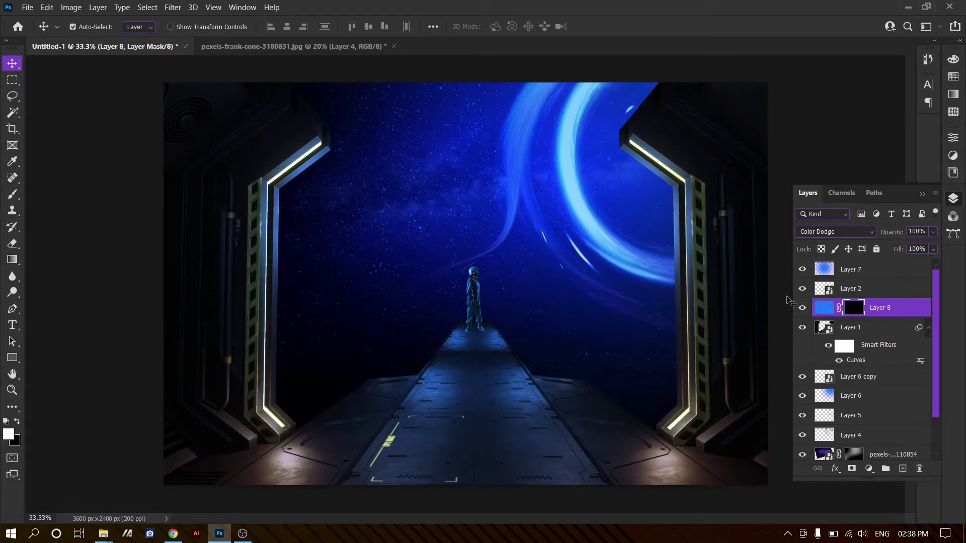
scroll(875, 353, down, 1)
scroll(875, 352, down, 1)
click(854, 416)
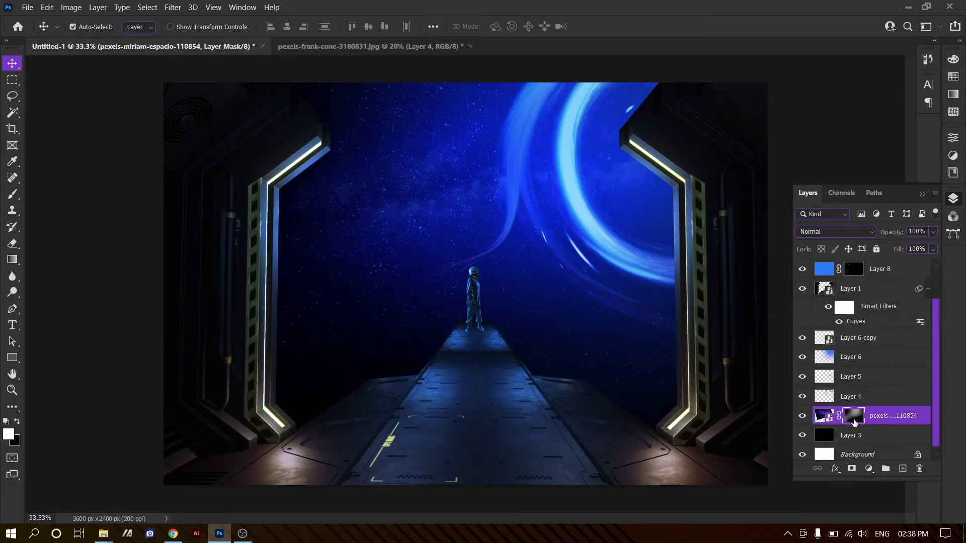
key(b)
key(x)
key(bracketright)
key(bracketright)
key(bracketright)
key(bracketright)
key(bracketright)
key(bracketright)
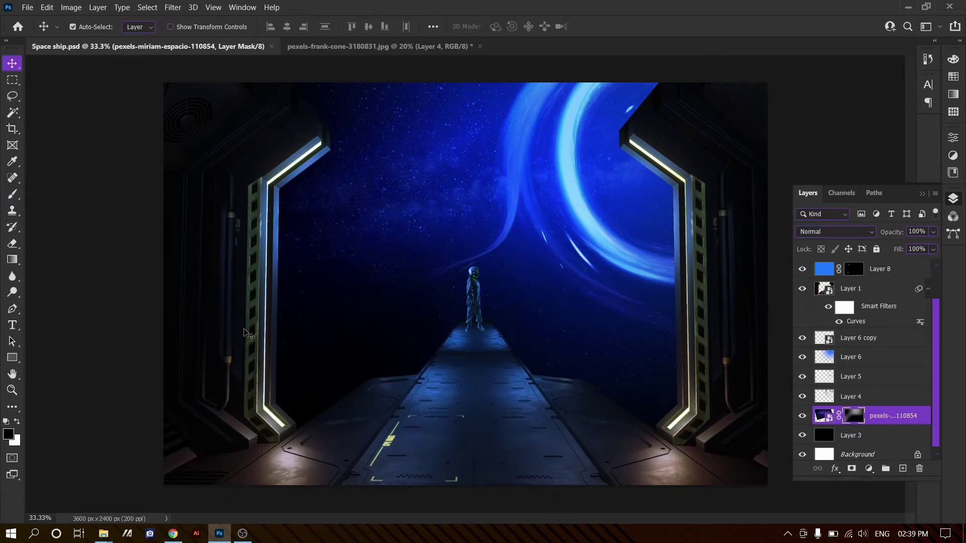
scroll(491, 322, up, 5)
scroll(387, 294, down, 3)
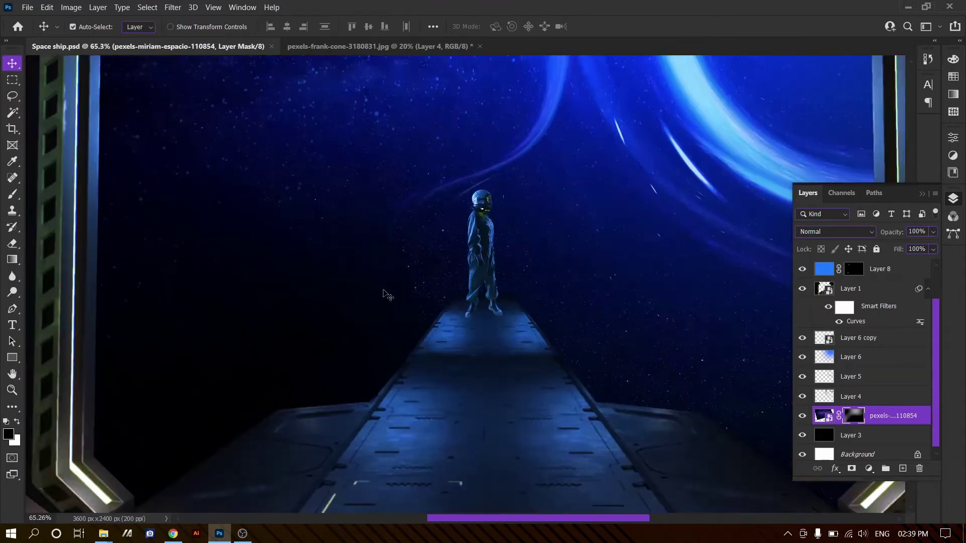
Step: Add a mask to Layer 4 and hide it in black over the walkway's centre
click(850, 397)
scroll(491, 282, down, 3)
click(851, 468)
key(b)
key(d)
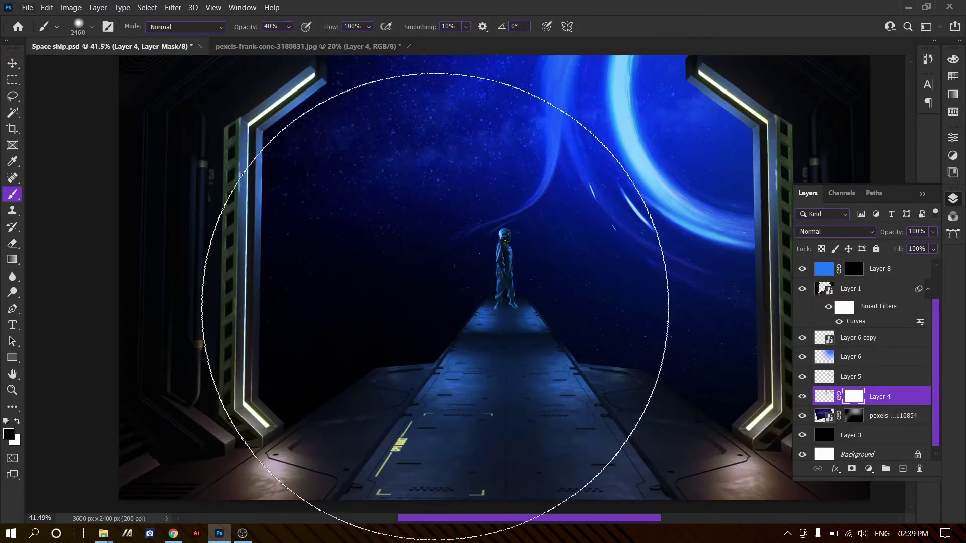
drag(432, 302, 538, 377)
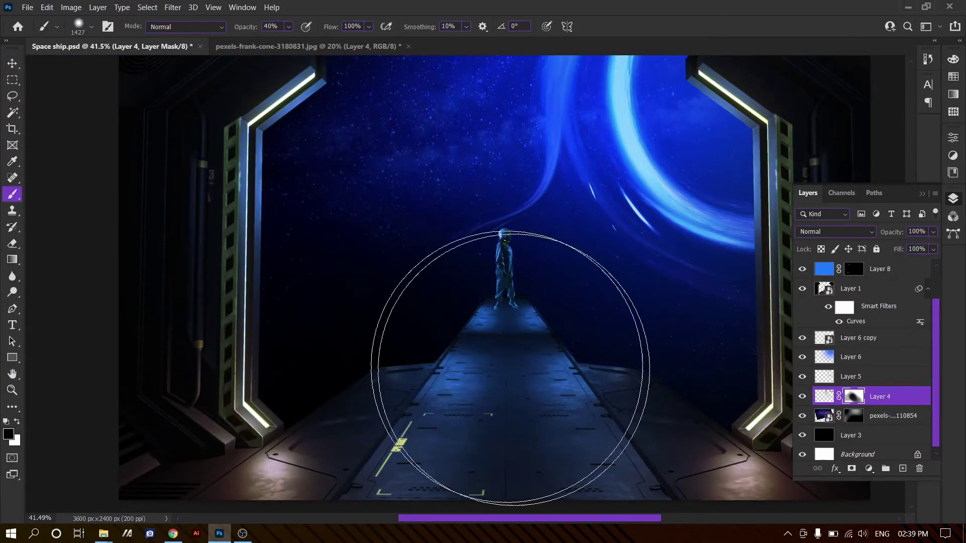
key(v)
scroll(505, 293, down, 2)
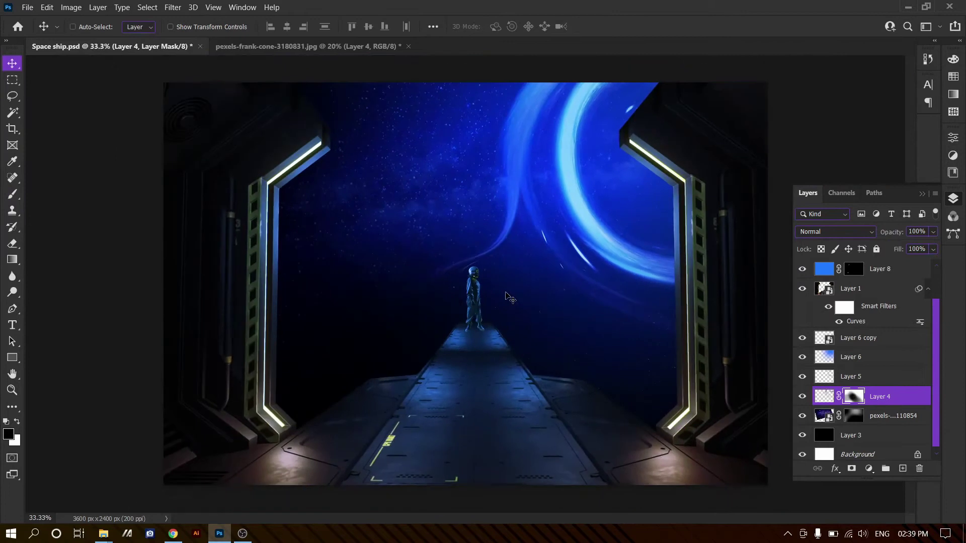
Step: Add Layer 9 below Layer 2 with a black flattened brush for shading the figure's feet
click(674, 279)
key(ctrl+shift+alt+n)
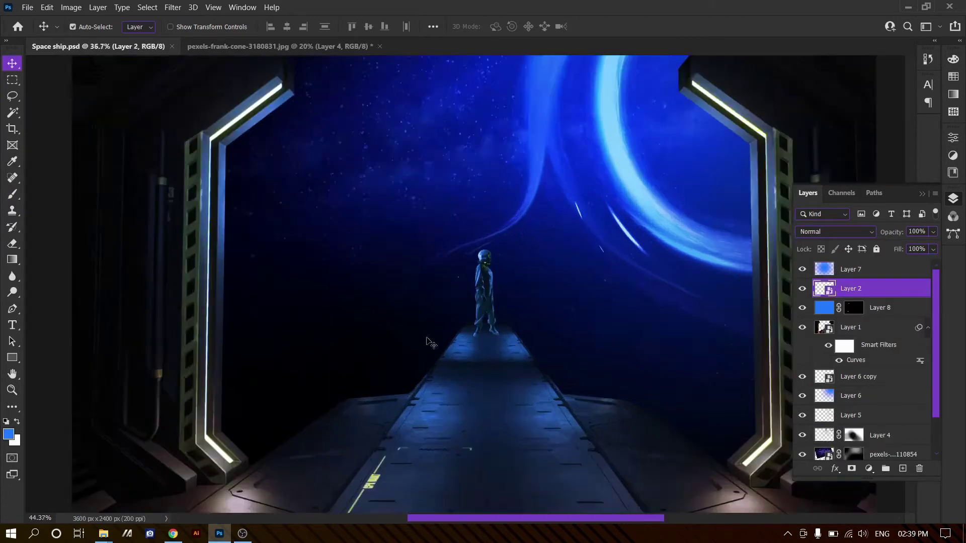
scroll(473, 302, up, 10)
key(b)
scroll(471, 279, up, 2)
key(d)
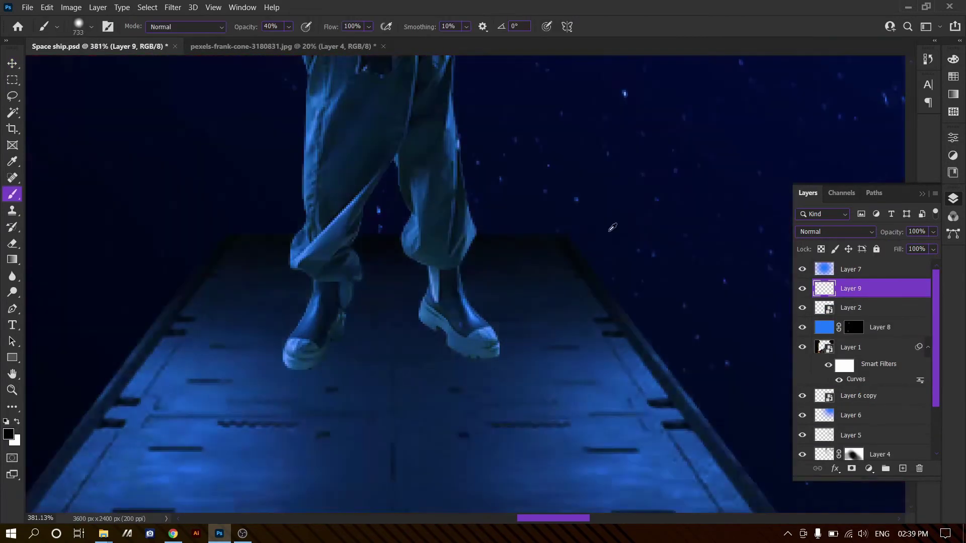
right_click(407, 330)
key(Return)
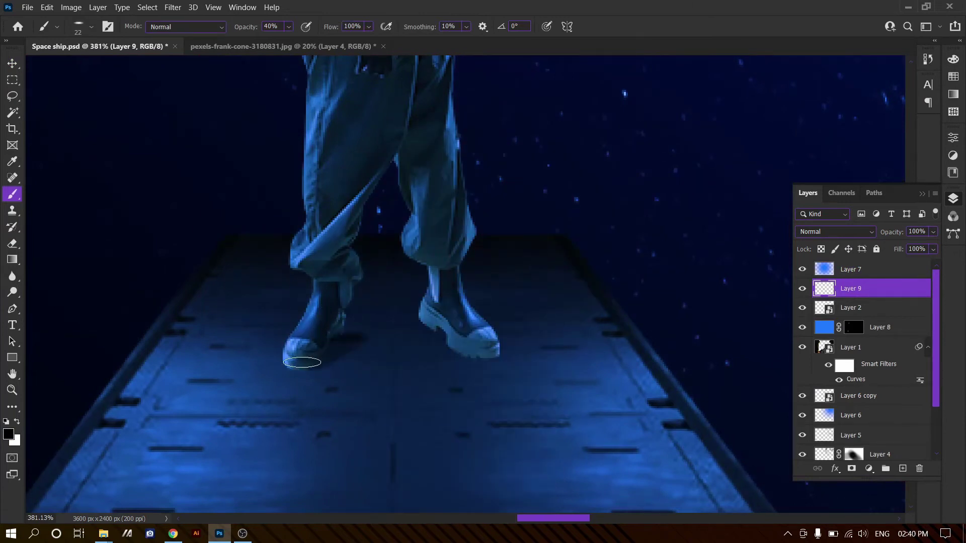
key(ctrl+bracketleft)
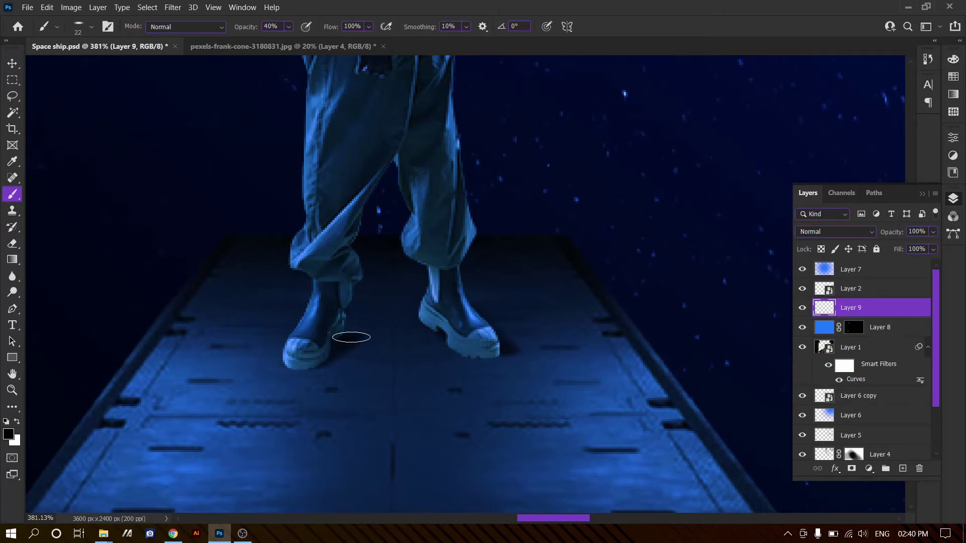
Step: Add a new empty Layer 10 above Layer 2
scroll(351, 337, down, 5)
scroll(351, 337, up, 5)
scroll(446, 263, down, 8)
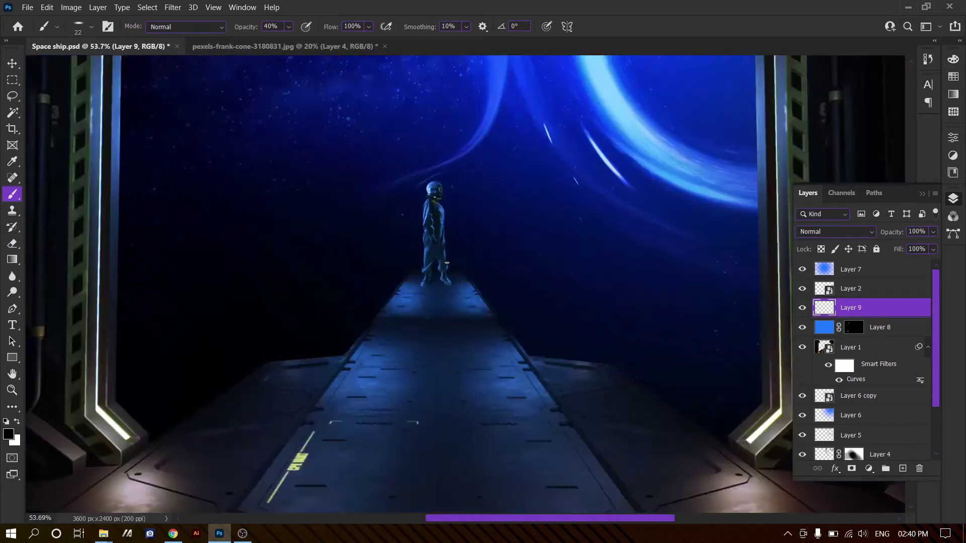
scroll(447, 262, up, 5)
scroll(447, 262, down, 2)
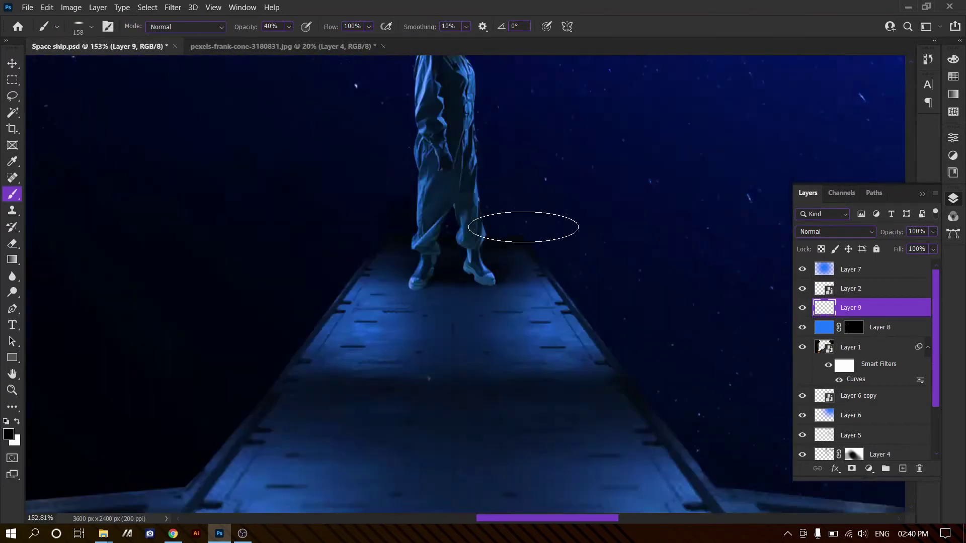
scroll(523, 227, down, 3)
scroll(619, 198, down, 2)
scroll(619, 198, up, 2)
scroll(565, 216, up, 2)
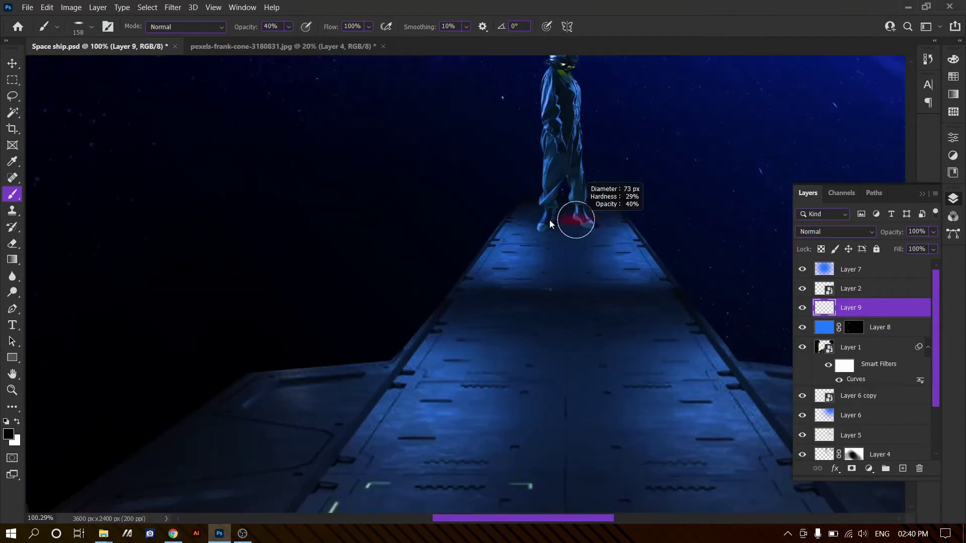
scroll(612, 192, up, 2)
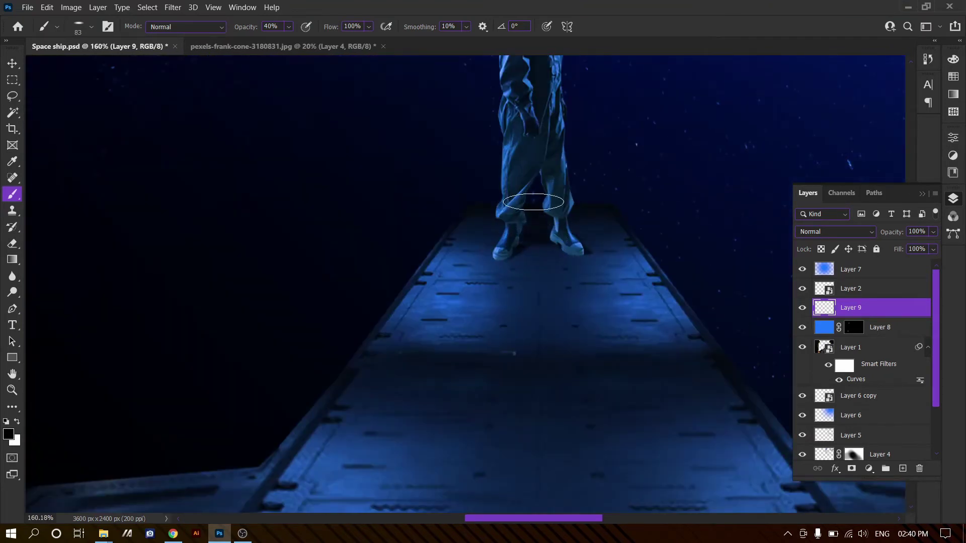
scroll(548, 242, down, 3)
key(v)
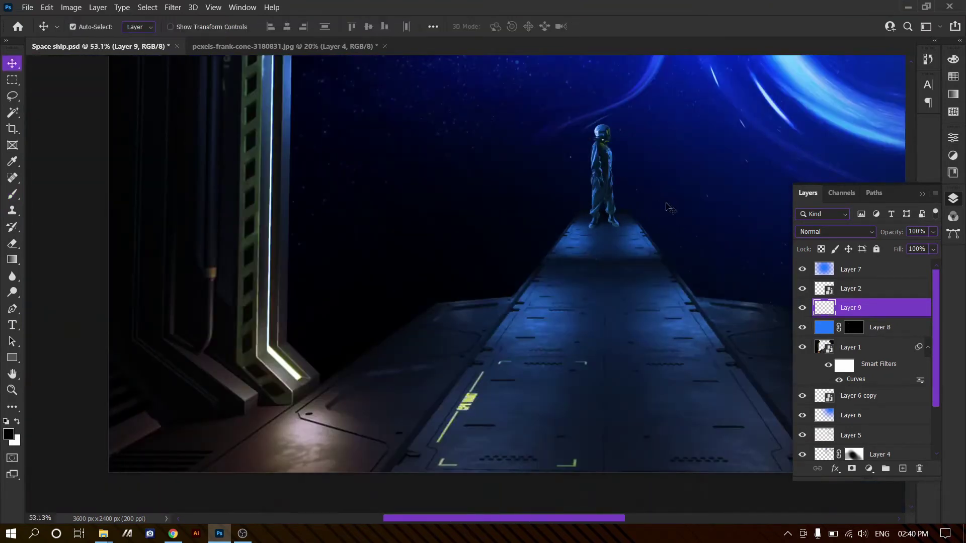
scroll(638, 209, down, 3)
click(872, 291)
key(ctrl+shift+alt+n)
Step: Release Layer 7's clipping from Layer 10 and select Layer 10
click(868, 270)
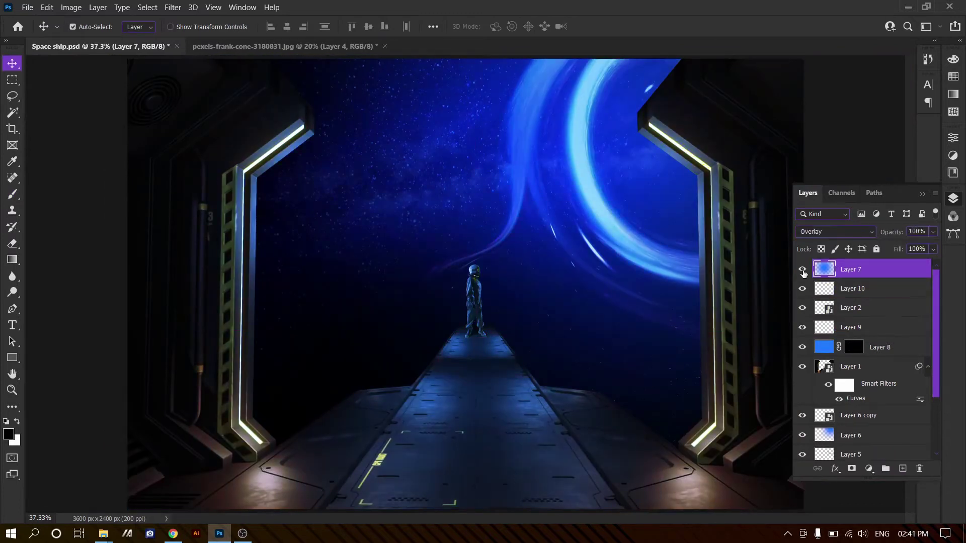
alt+click(863, 280)
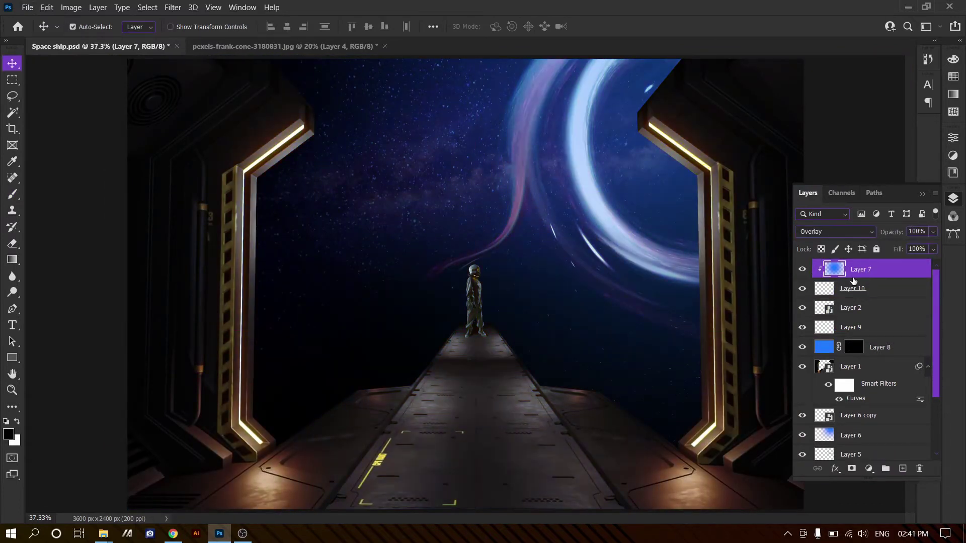
alt+click(854, 280)
click(853, 288)
scroll(493, 307, up, 5)
Step: Create Layer 11 filled with bright blue, clipped and positioned to tint the figure
key(ctrl+shift+alt+n)
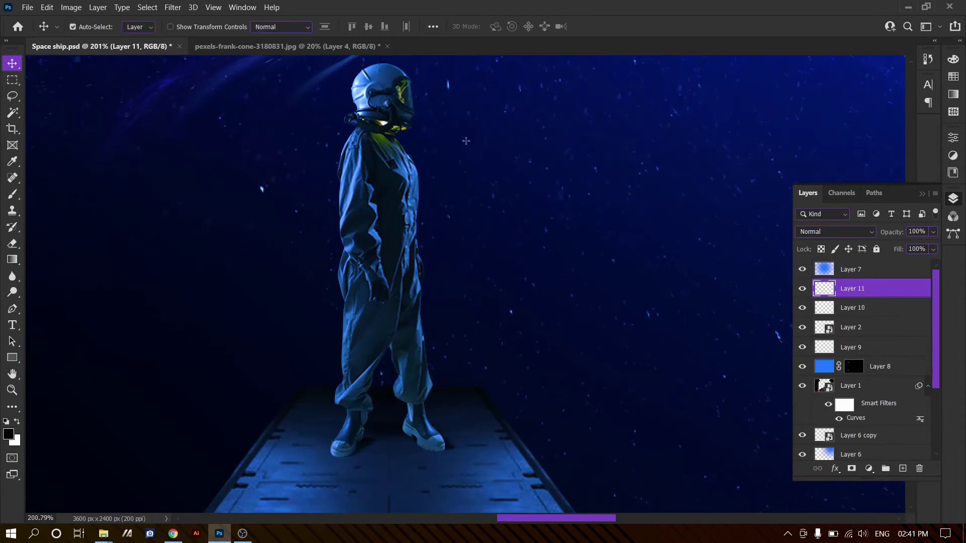
key(b)
click(8, 434)
drag(442, 120, 439, 96)
key(Return)
key(alt+BackSpace)
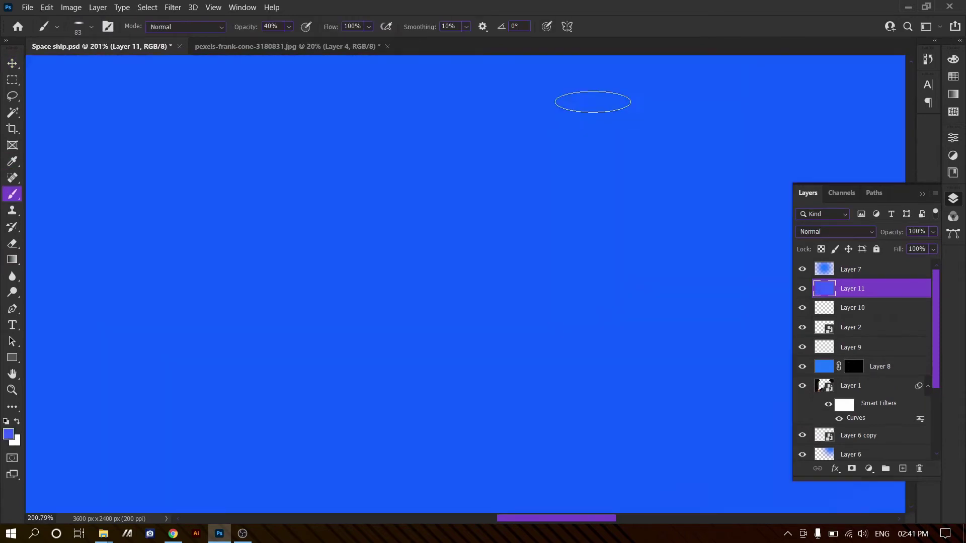
key(v)
key(ctrl+alt+g)
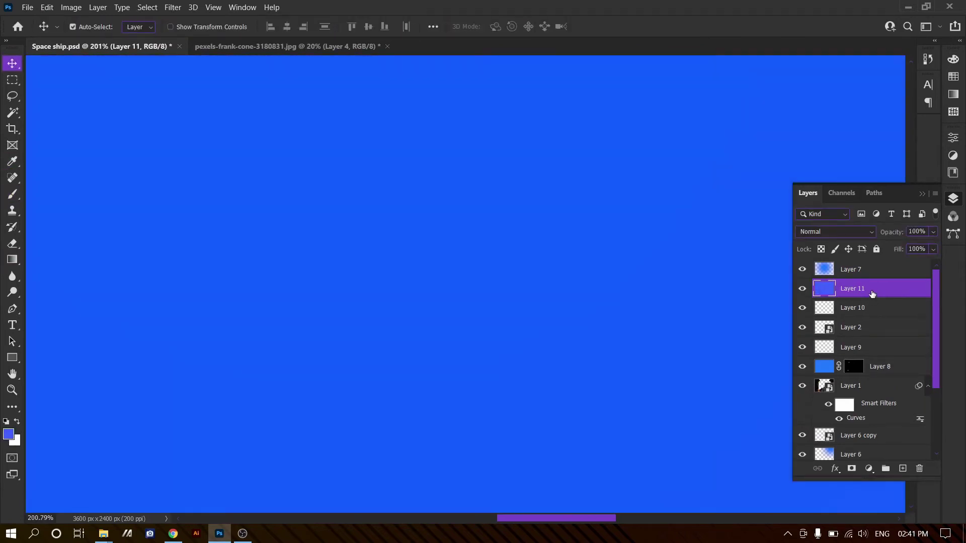
drag(875, 298, 873, 318)
Step: Try blend modes on Layer 11, settling on Overlay
scroll(360, 272, down, 5)
scroll(387, 220, up, 3)
key(shift+alt+y)
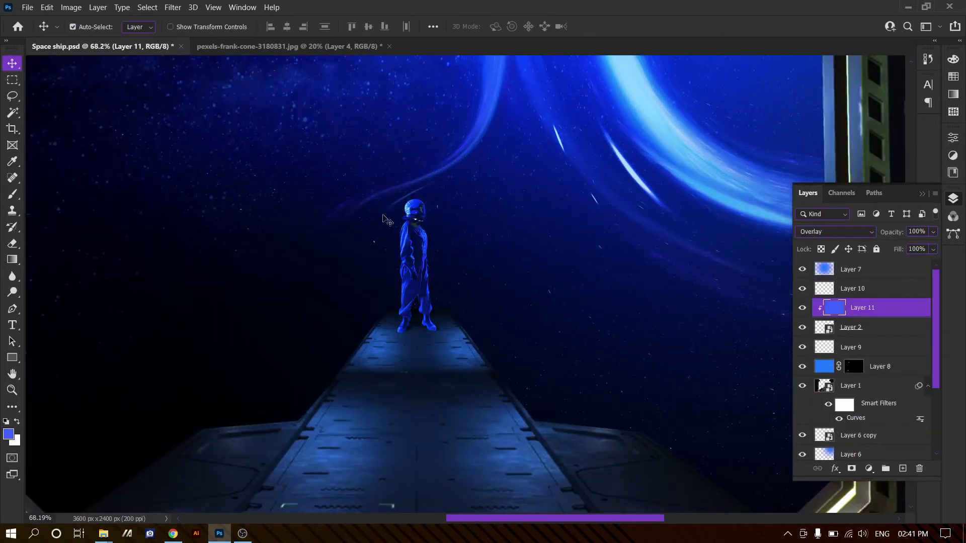
scroll(387, 219, up, 3)
scroll(403, 227, down, 4)
scroll(453, 250, up, 2)
scroll(453, 250, up, 2)
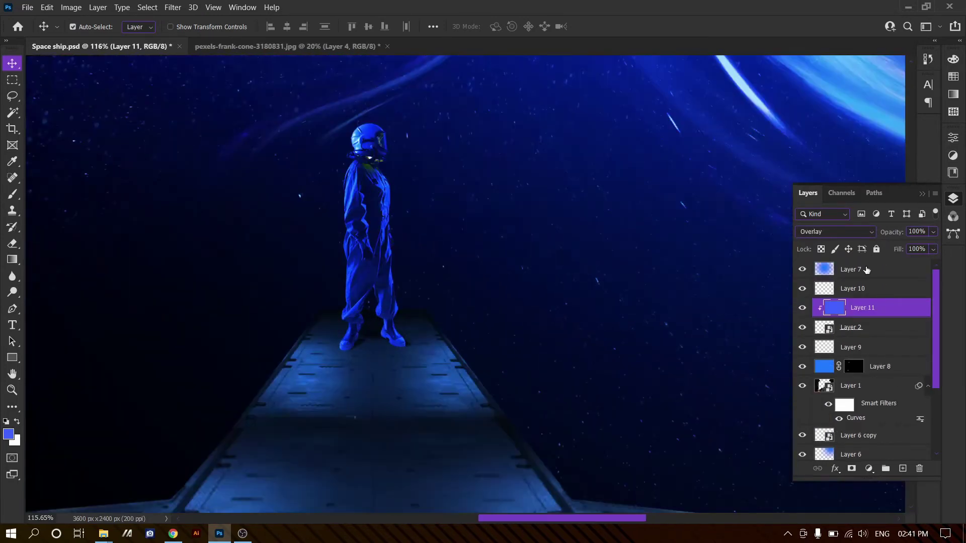
double_click(866, 270)
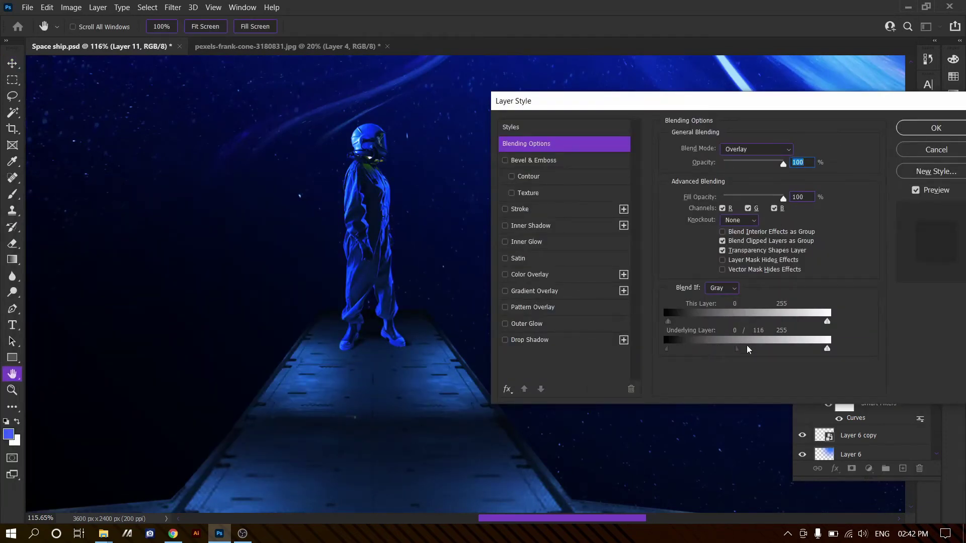
key(Return)
click(835, 232)
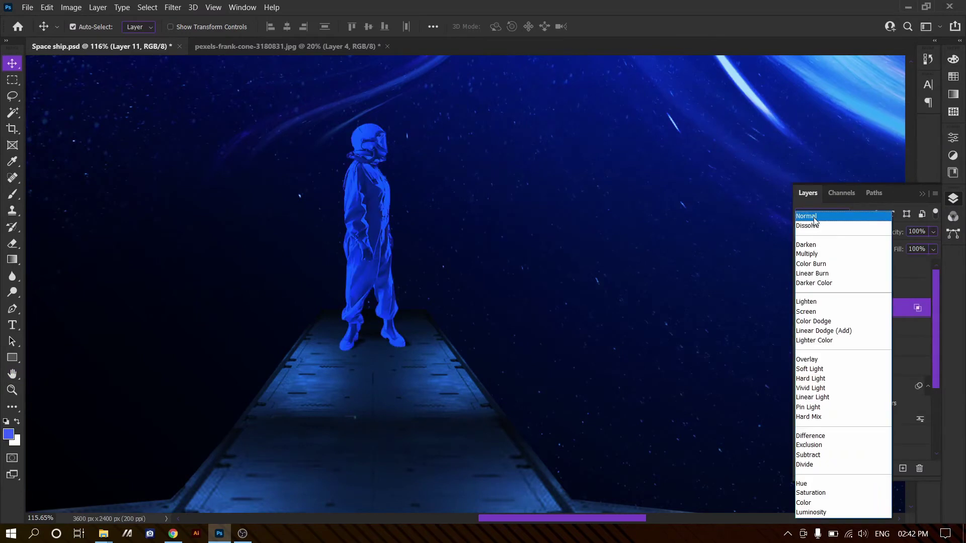
click(823, 330)
click(821, 233)
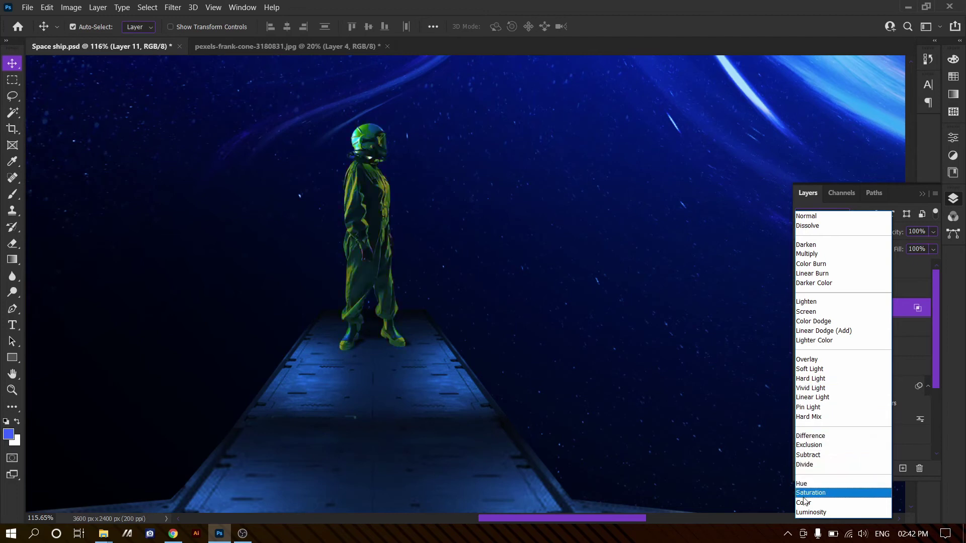
click(823, 331)
Step: Brush Layer 11's mask over the astronaut's legs and feet
click(875, 288)
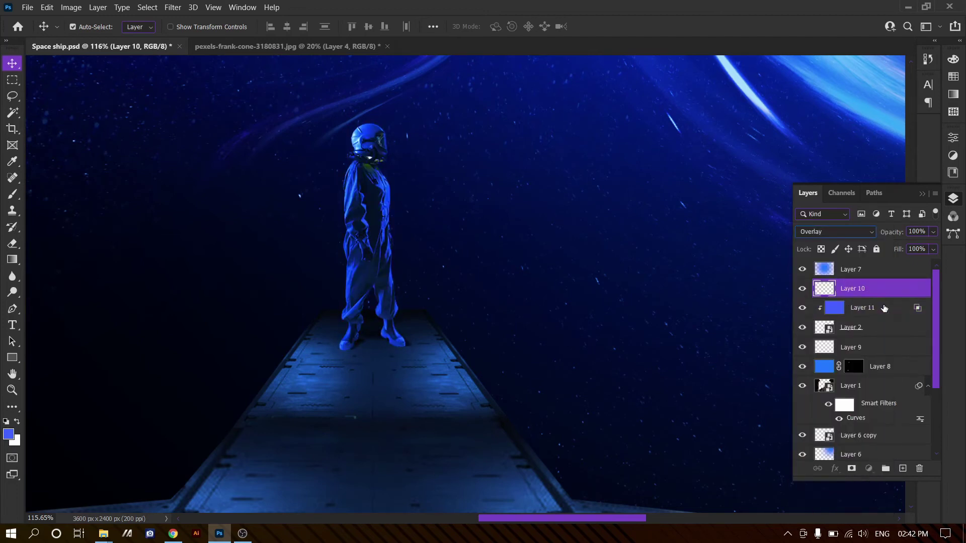
click(884, 308)
key(b)
alt+scroll(416, 126, up, 5)
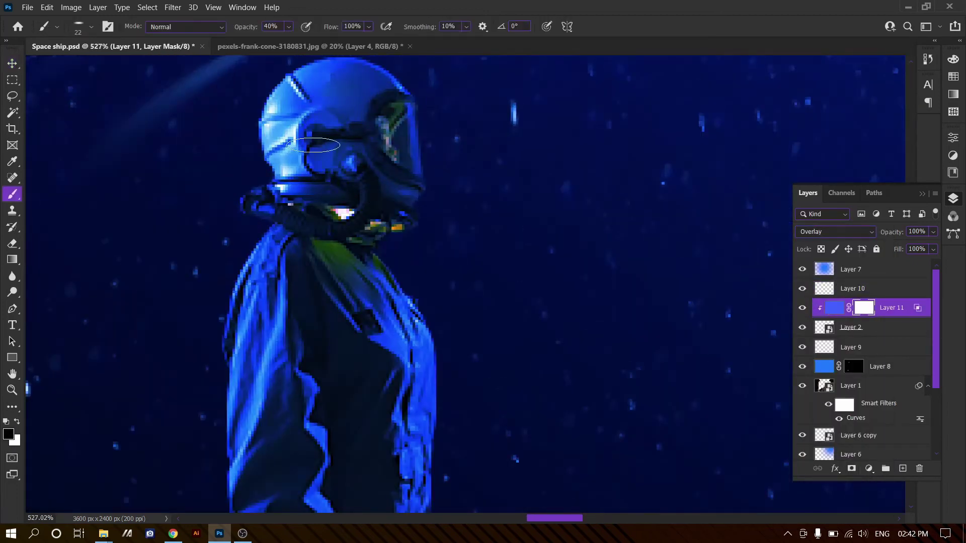
scroll(336, 174, down, 3)
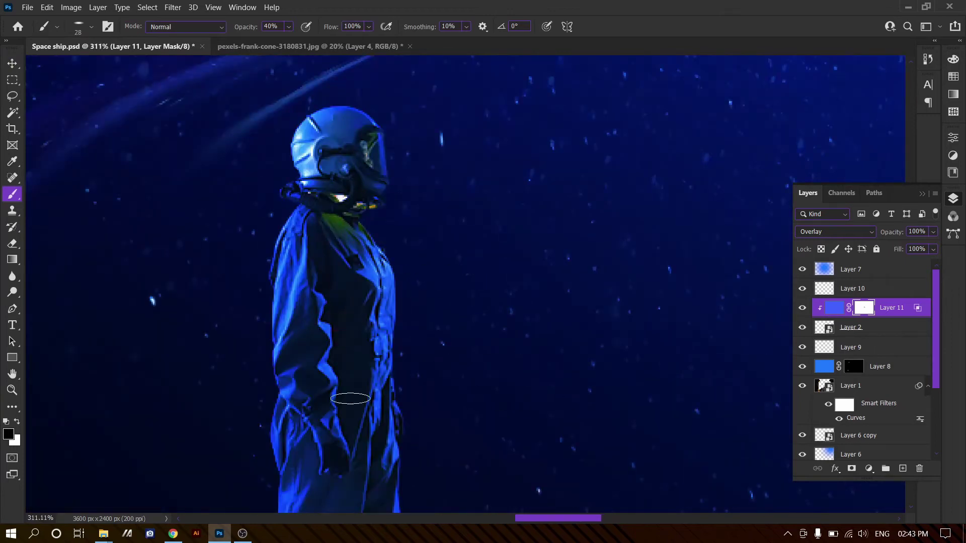
drag(350, 399, 340, 259)
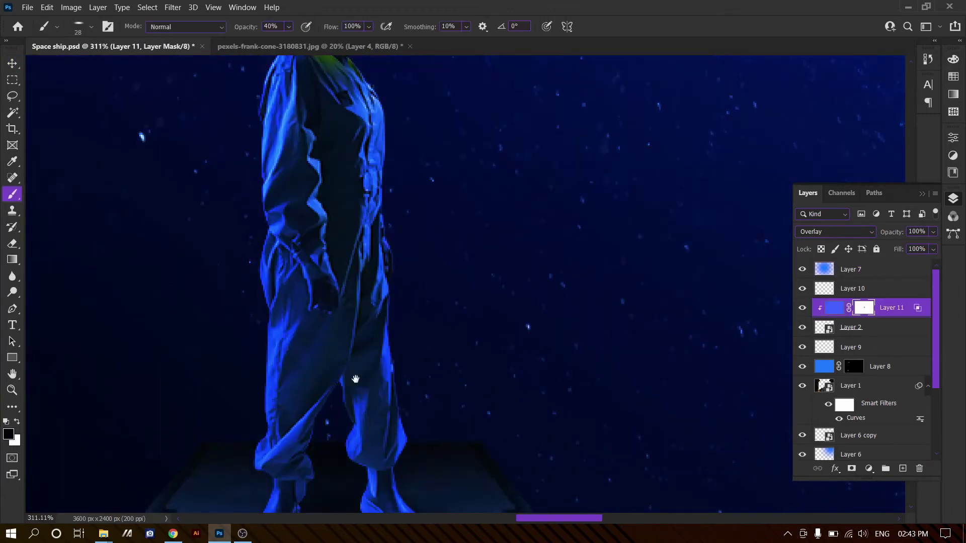
drag(355, 379, 335, 284)
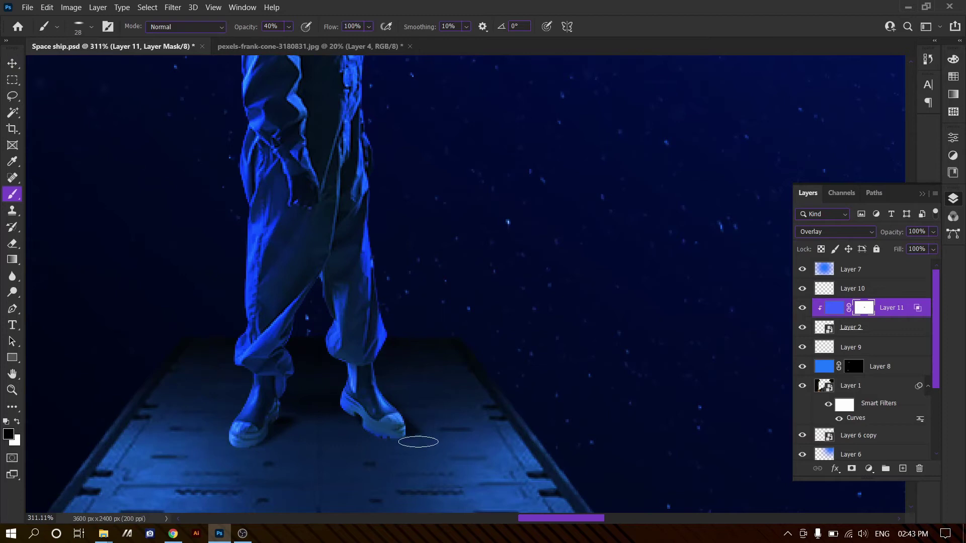
scroll(382, 302, up, 5)
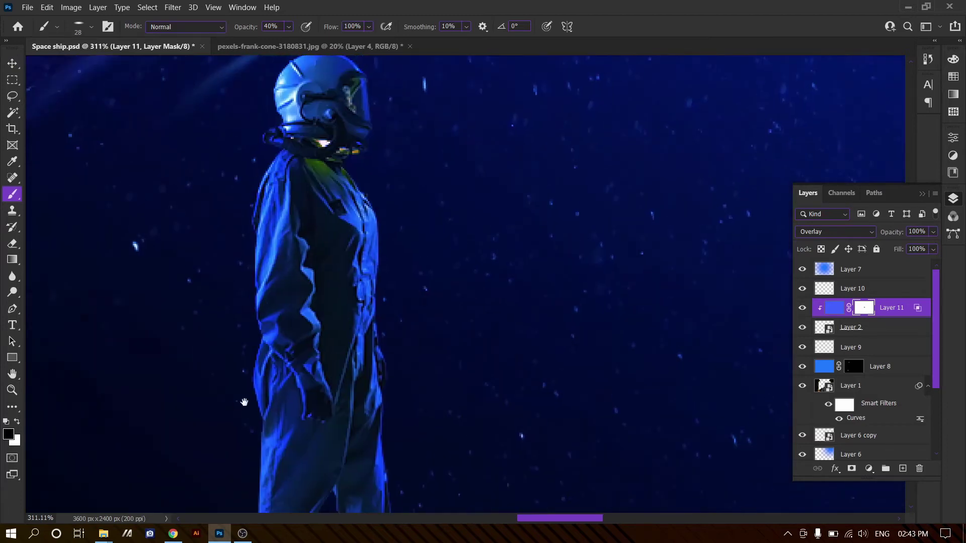
Step: Fit the whole image on screen and paste in the city sunset image
key(v)
key(ctrl+0)
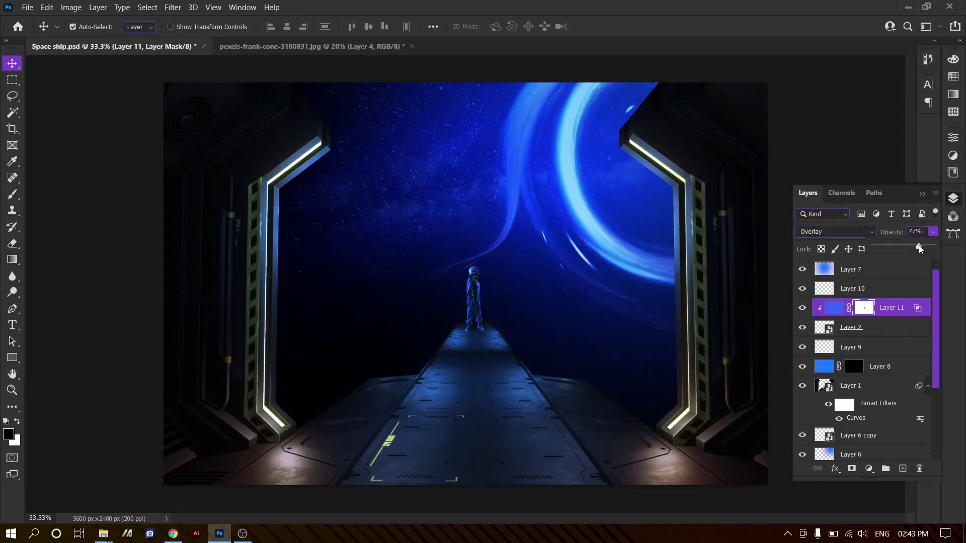
key(ctrl+v)
Step: Commit the city image low in the layer stack and try blend modes such as Color and Lighten
drag(872, 308, 873, 441)
scroll(650, 412, down, 2)
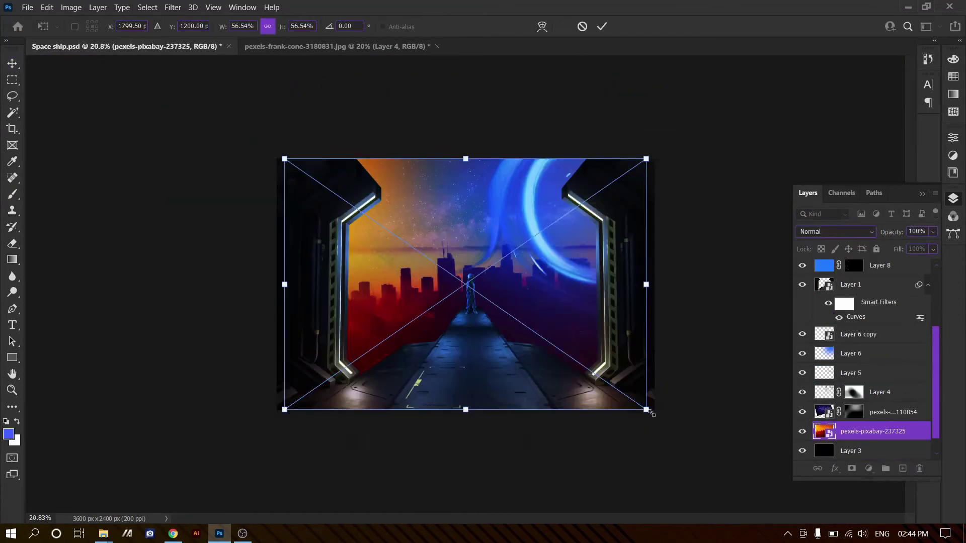
key(Return)
scroll(523, 330, up, 1)
key(shift+alt+c)
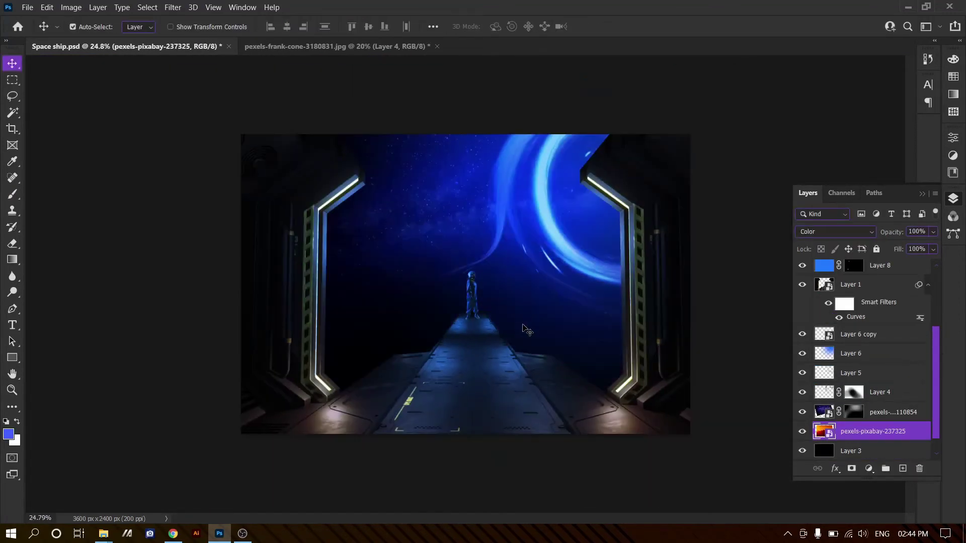
key(shift+minus)
key(shift+minus)
key(shift+minus)
key(shift+minus)
key(shift+minus)
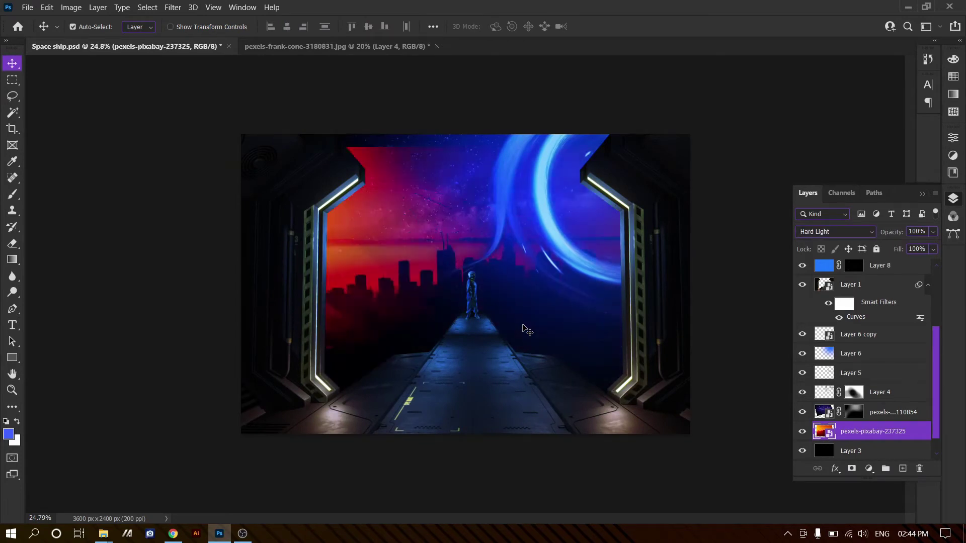
key(shift+minus)
key(shift+minus)
key(shift+minus)
key(shift+minus)
key(shift+minus)
key(shift+minus)
key(shift+minus)
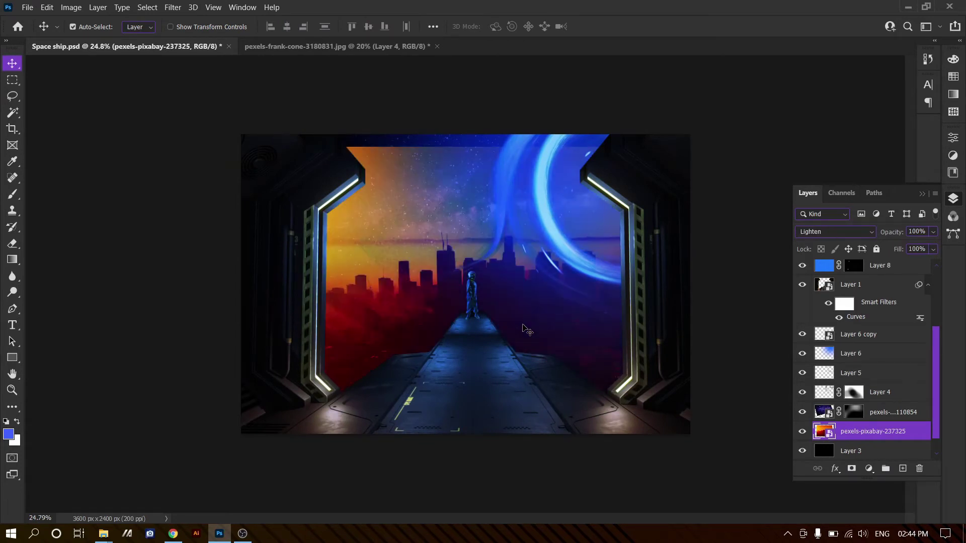
key(shift+minus)
key(shift+minus)
key(shift+minus)
key(shift+minus)
key(shift+minus)
Step: Move the city image down-right and shrink it into the corridor opening
key(ctrl+t)
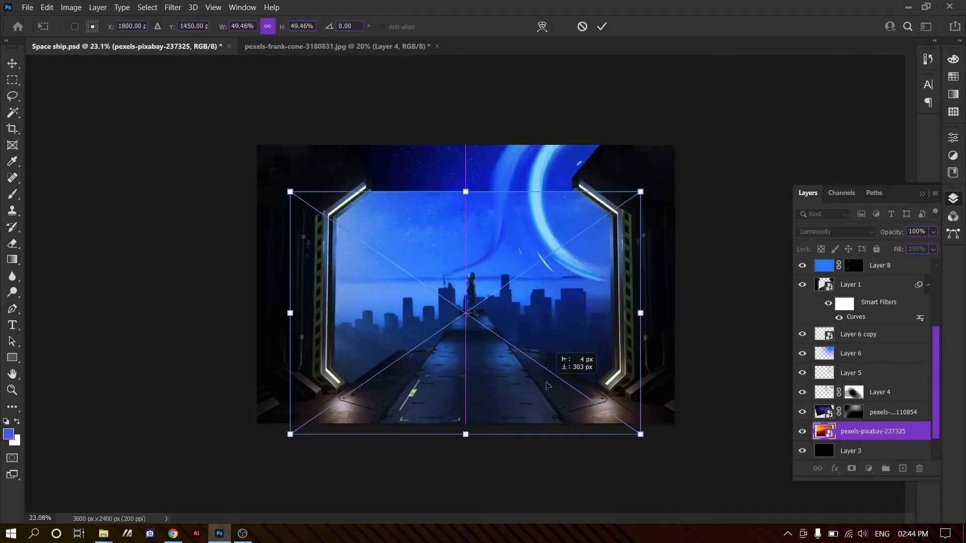
drag(545, 332, 567, 385)
drag(663, 451, 642, 437)
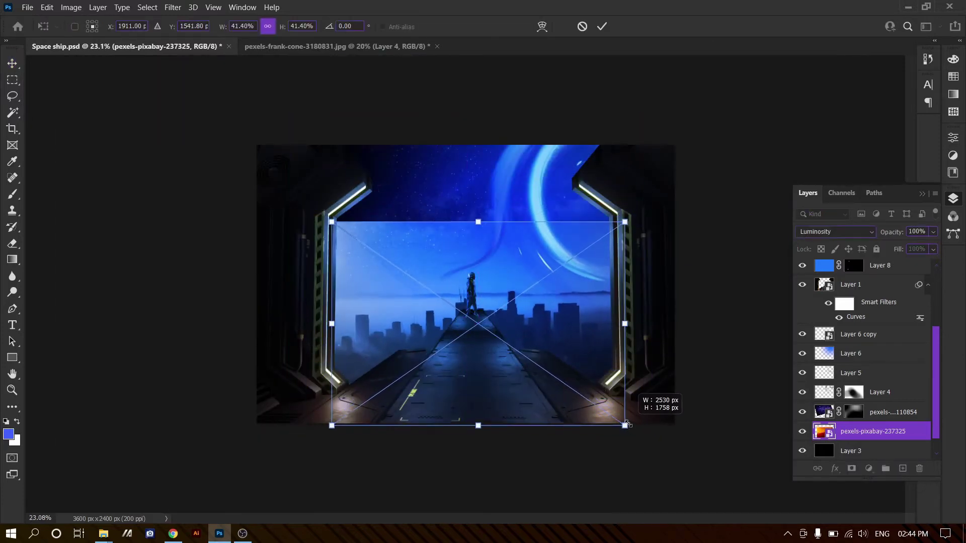
key(Return)
key(ctrl+0)
Step: Mask the city layer and paint black over its hard horizon band
key(ctrl+minus)
click(851, 468)
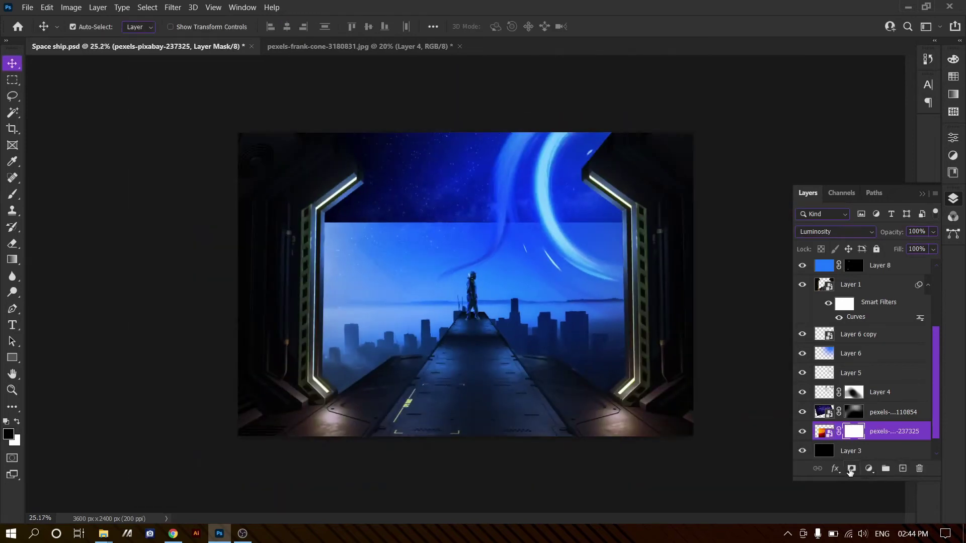
key(b)
key(d)
right_click(484, 241)
key(Escape)
mouse_move(738, 254)
mouse_down()
mouse_move(560, 162)
mouse_move(384, 216)
mouse_move(421, 291)
mouse_move(599, 318)
mouse_move(571, 313)
mouse_move(367, 393)
mouse_up()
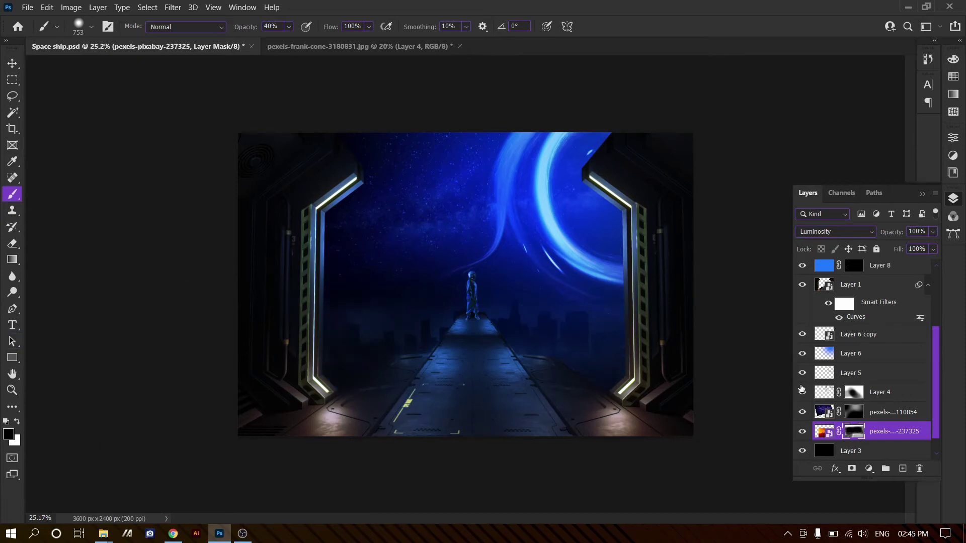
Step: Add Layer 12 and stretch it taller and wider to the left
key(ctrl+shift+alt+n)
key(v)
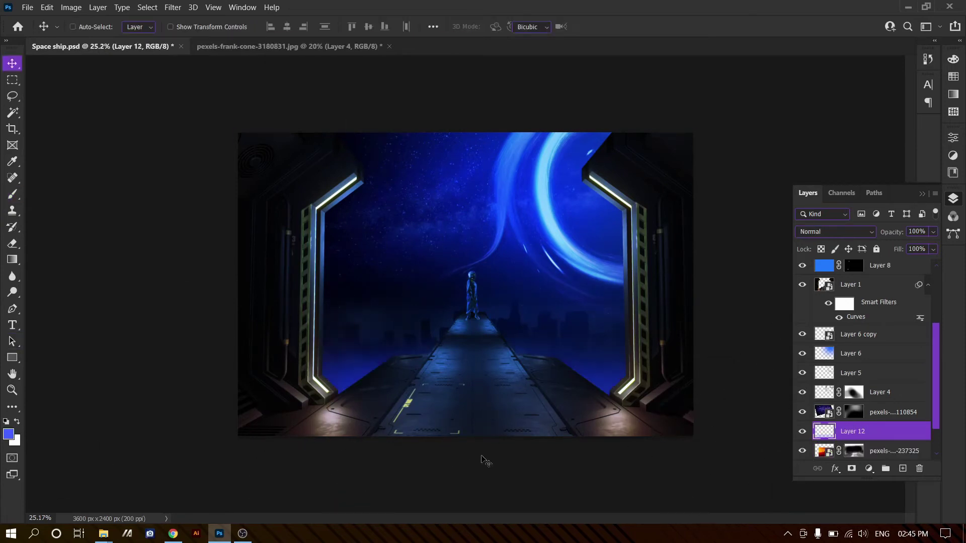
key(ctrl+t)
drag(465, 309, 465, 279)
drag(238, 406, 155, 412)
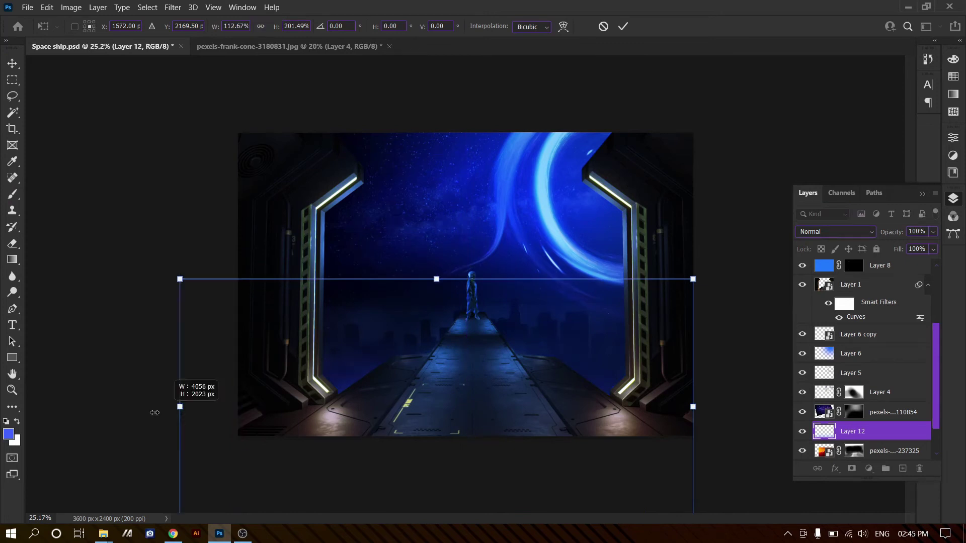
key(Return)
key(ctrl+plus)
key(ctrl+plus)
key(ctrl+minus)
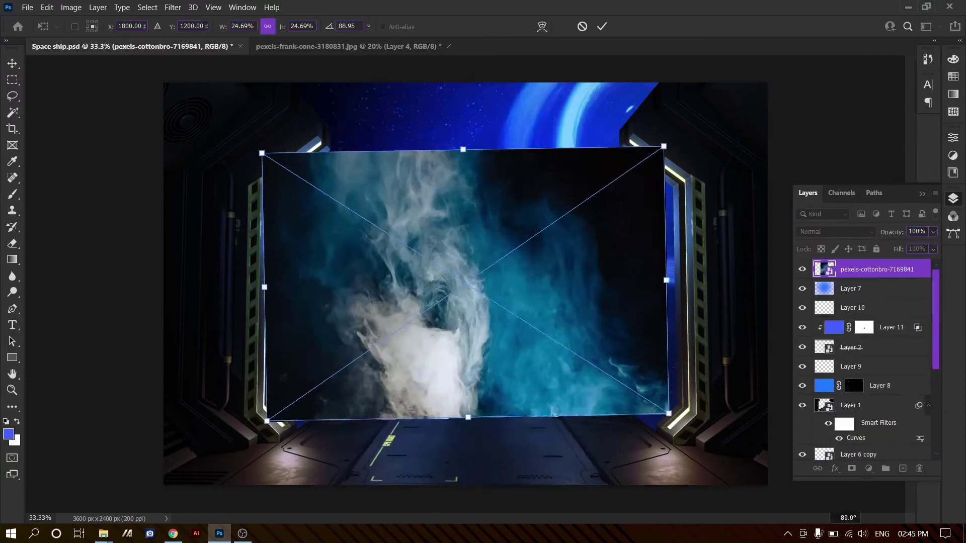
Step: Rotate the placed smoke image and set its blend mode to Screen
mouse_move(619, 302)
mouse_down()
mouse_move(526, 206)
mouse_move(669, 377)
mouse_up()
key(Return)
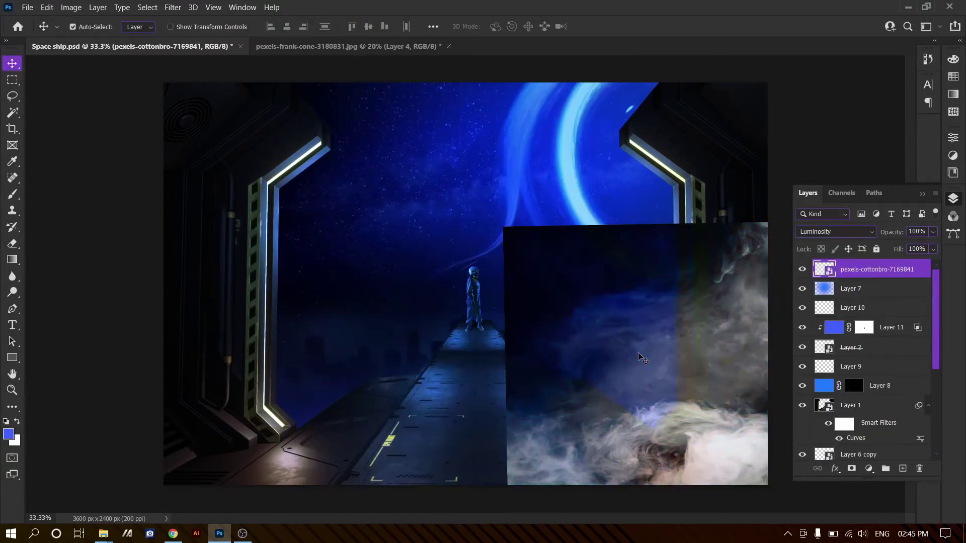
key(alt+shift+x)
key(shift+minus)
key(shift+minus)
key(shift+minus)
key(shift+minus)
key(shift+minus)
key(shift+minus)
key(shift+minus)
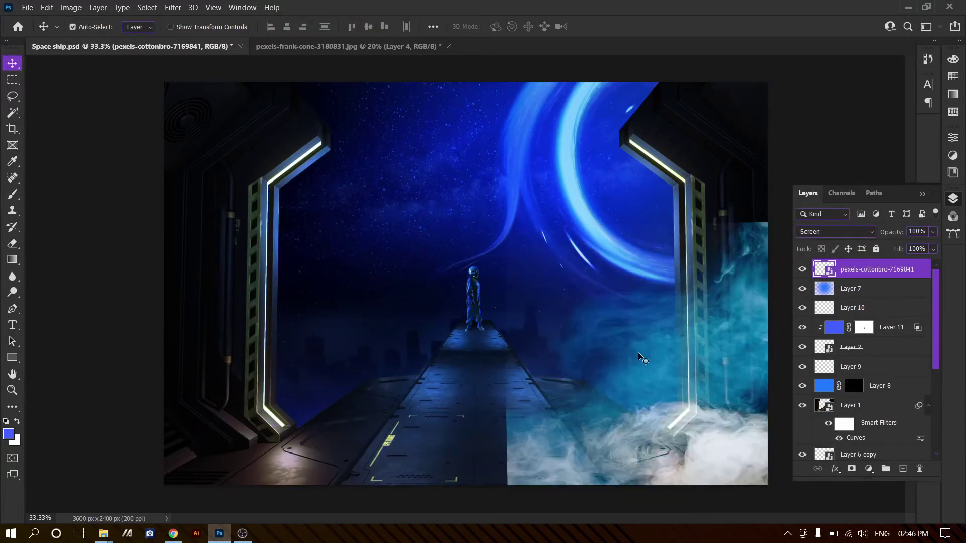
key(shift+minus)
key(shift+minus)
key(alt+shift+s)
Step: Darken the smoke with Curves, then rotate and shrink it
key(ctrl+m)
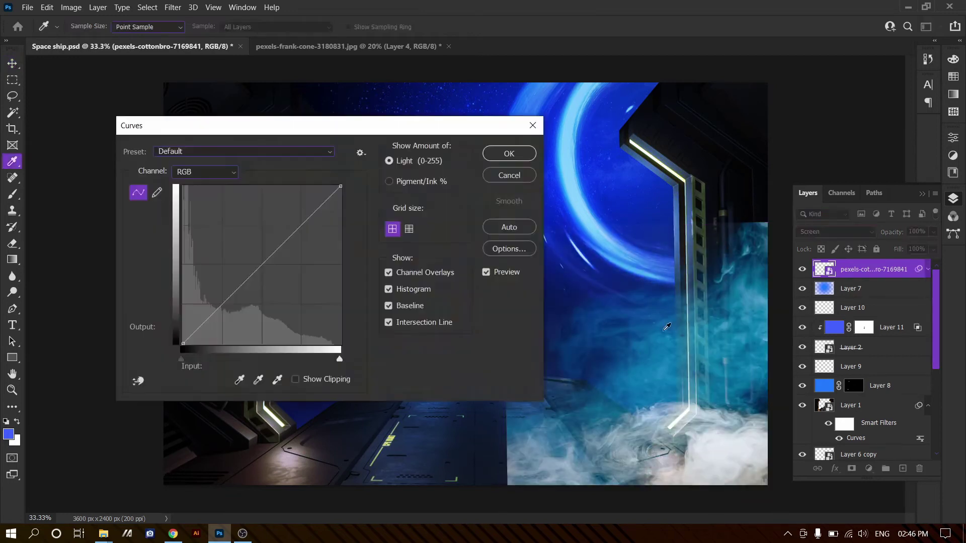
mouse_move(274, 253)
mouse_down()
mouse_move(274, 290)
mouse_move(290, 296)
mouse_up()
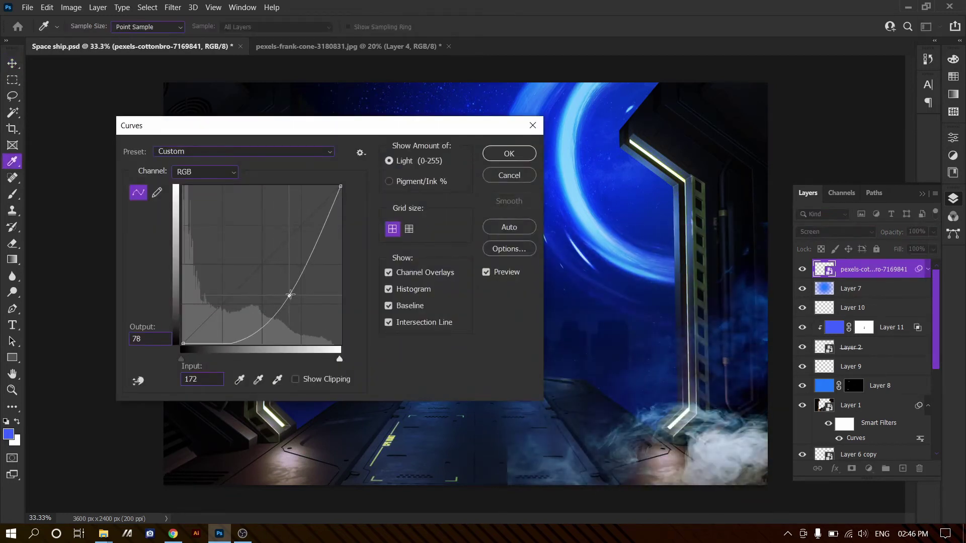
click(509, 153)
key(ctrl+t)
key(Return)
mouse_move(738, 372)
mouse_down()
mouse_move(659, 401)
mouse_move(736, 533)
mouse_up()
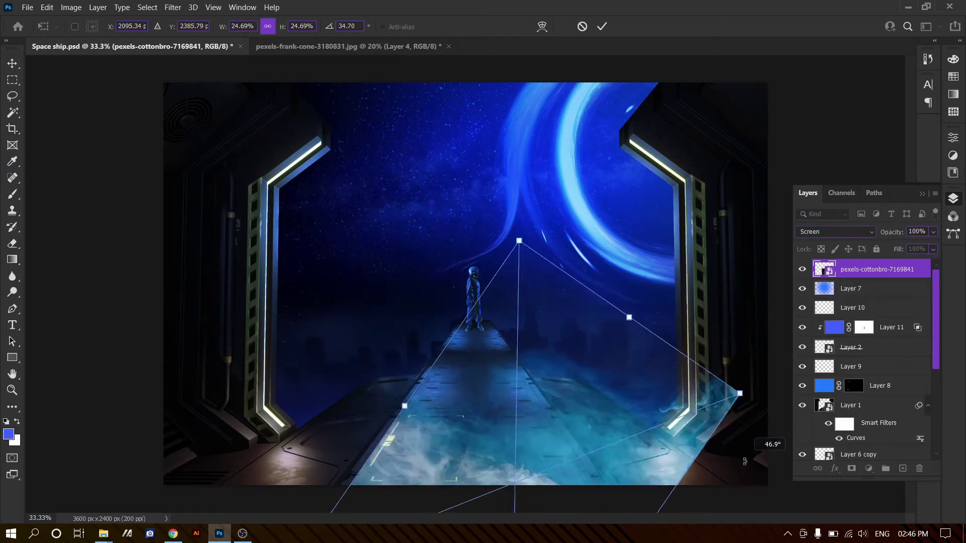
key(Return)
Step: Move the smoke to the base of the right door frame
mouse_move(487, 468)
mouse_down()
mouse_move(249, 477)
mouse_move(584, 447)
mouse_up()
key(ctrl+t)
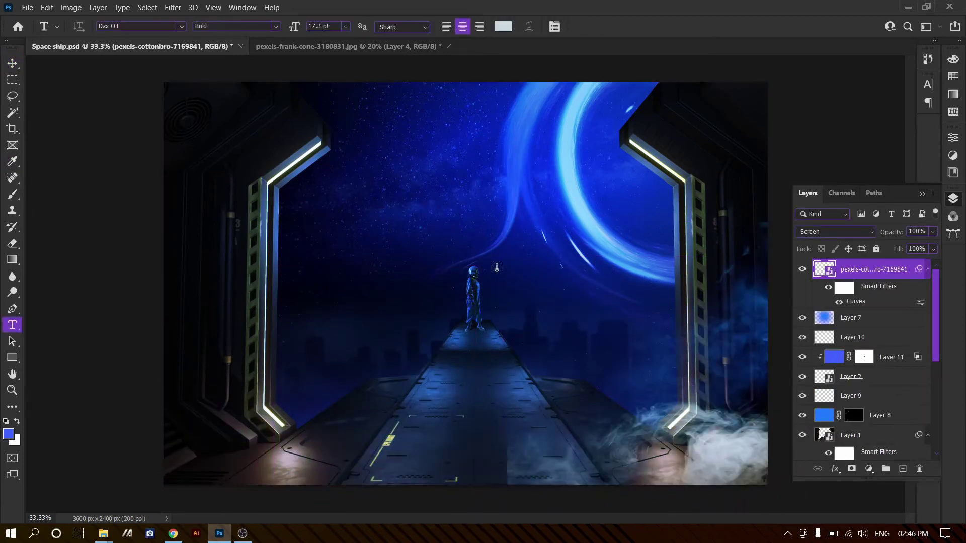
key(Return)
mouse_move(687, 425)
mouse_down()
mouse_move(728, 425)
mouse_move(669, 433)
mouse_up()
key(Return)
key(ctrl+t)
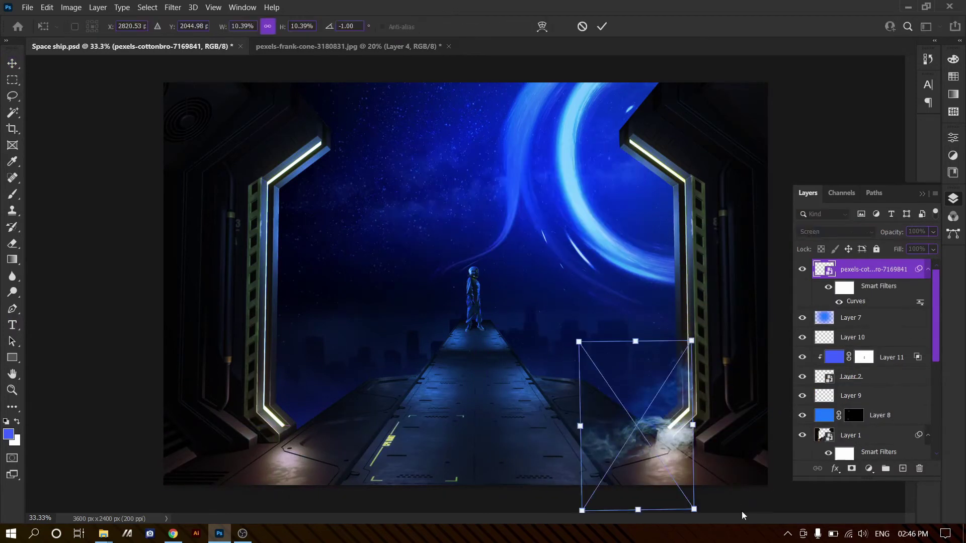
drag(741, 511, 724, 483)
key(Return)
Step: Mask the smoke and hide its edges with a small soft black brush
click(851, 469)
key(b)
key(d)
click(570, 373)
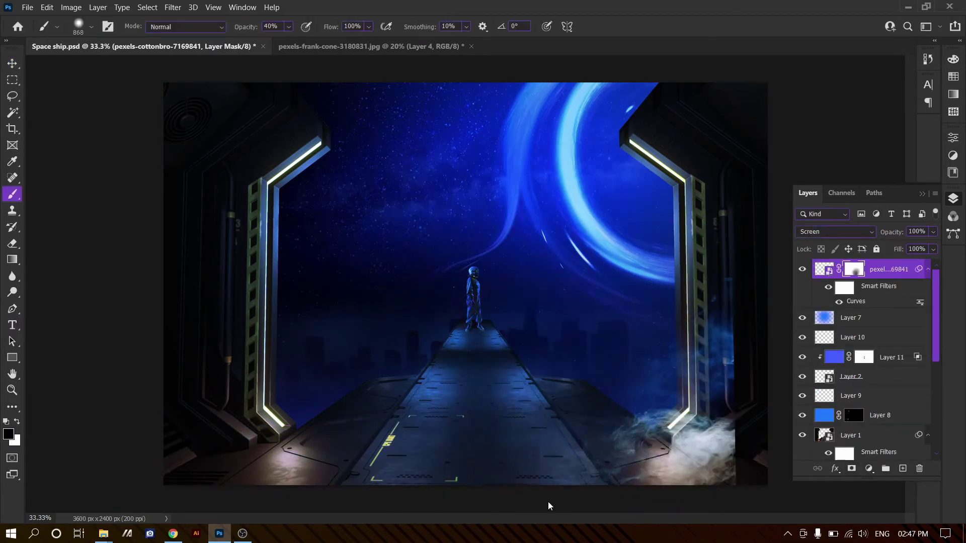
right_click(647, 286)
scroll(646, 287, up, 3)
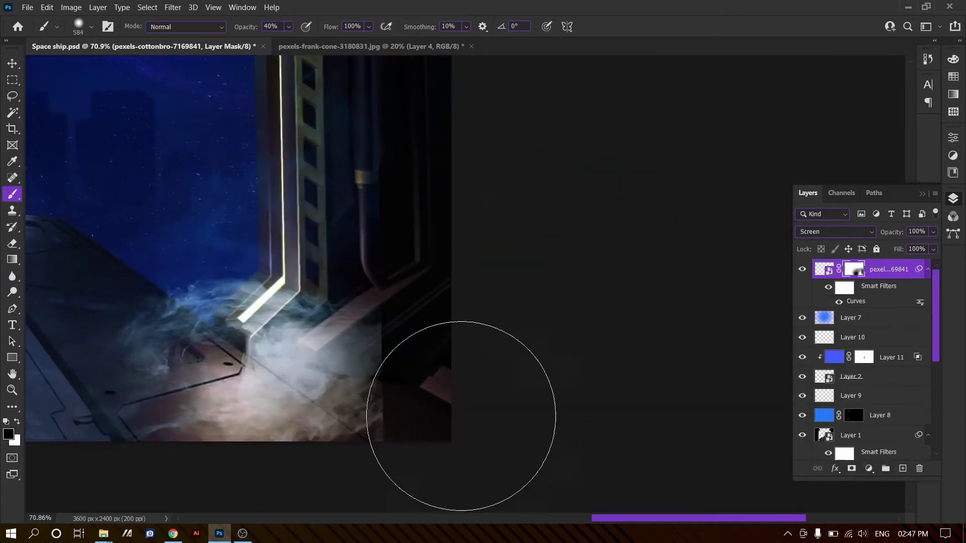
scroll(644, 352, down, 2)
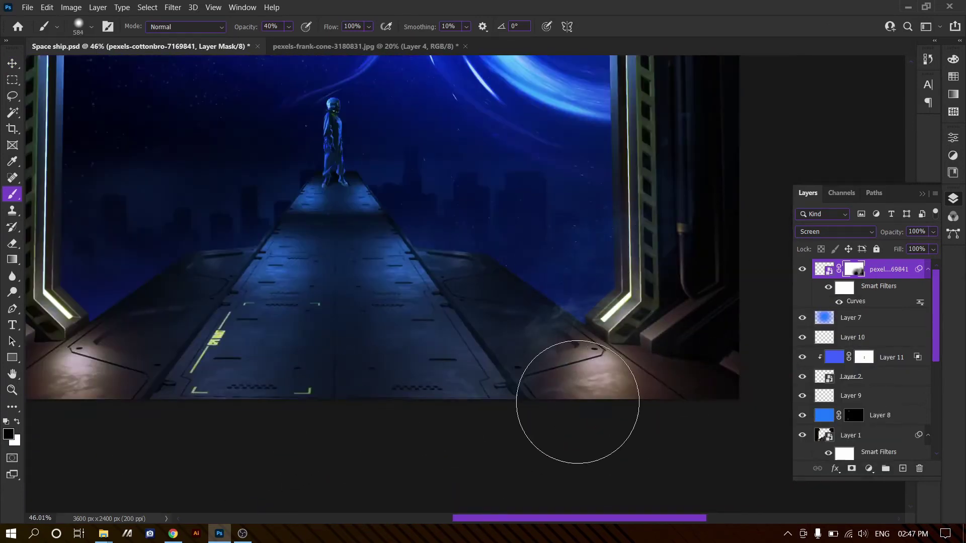
key(ctrl+0)
key(v)
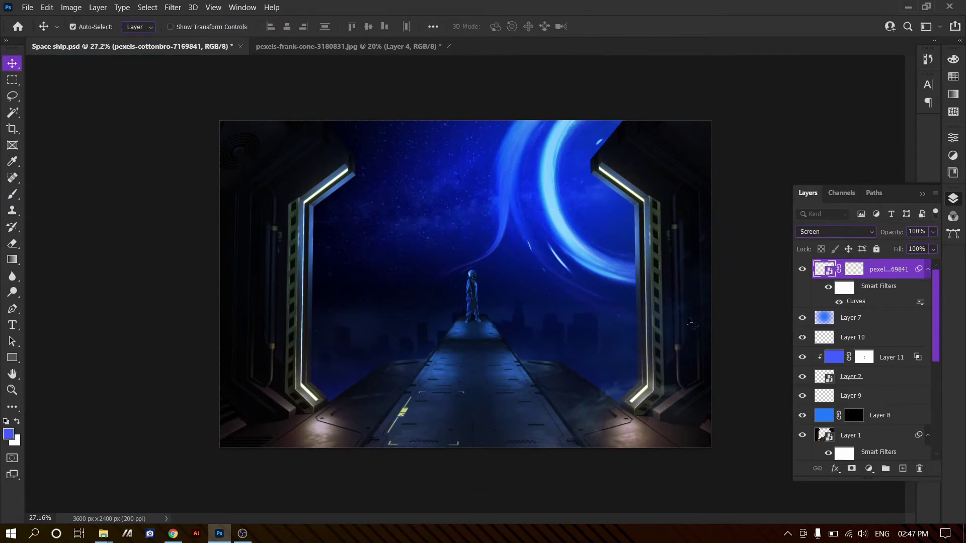
key(ctrl+plus)
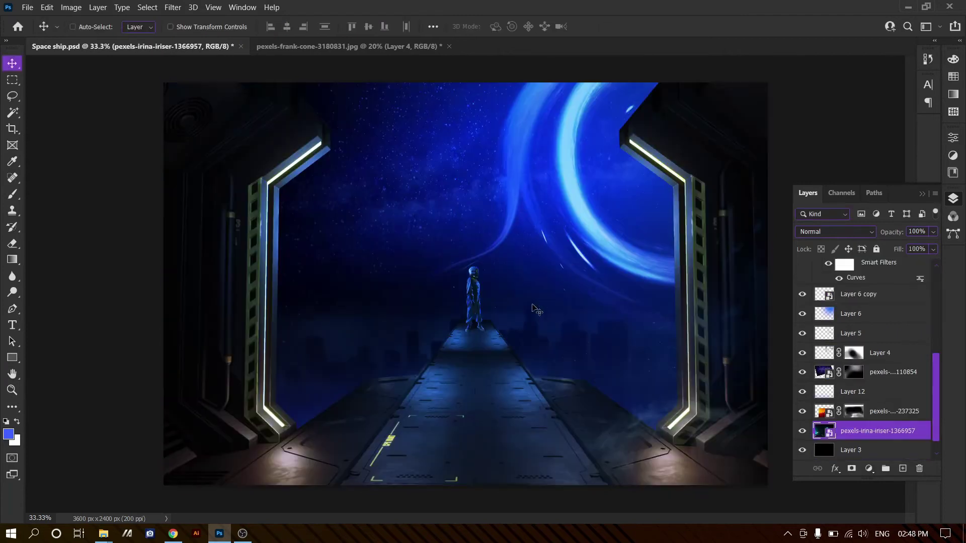
Step: Move the city lights down-right and shift the city copy to the left
key(ctrl+t)
mouse_move(496, 291)
mouse_down()
mouse_move(591, 369)
mouse_move(591, 380)
mouse_up()
key(Return)
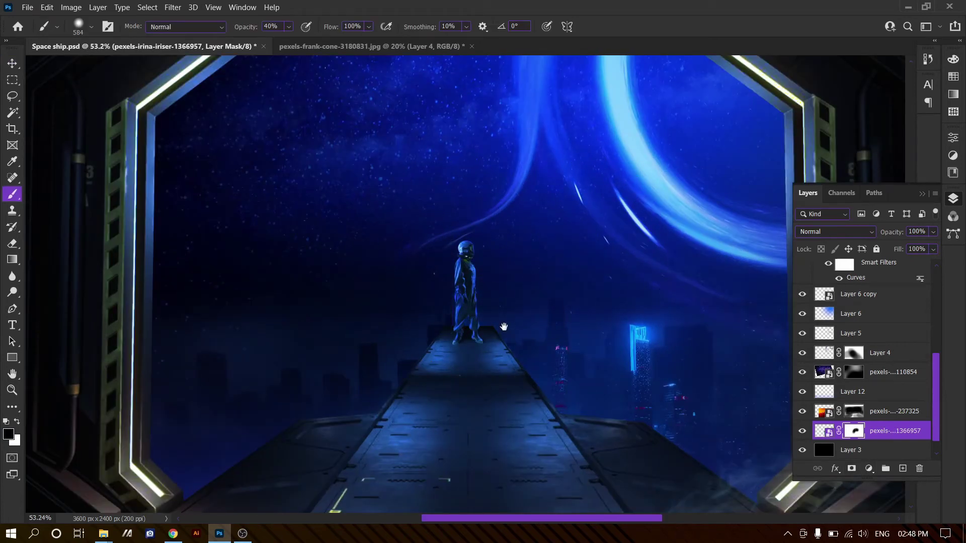
drag(503, 327, 346, 292)
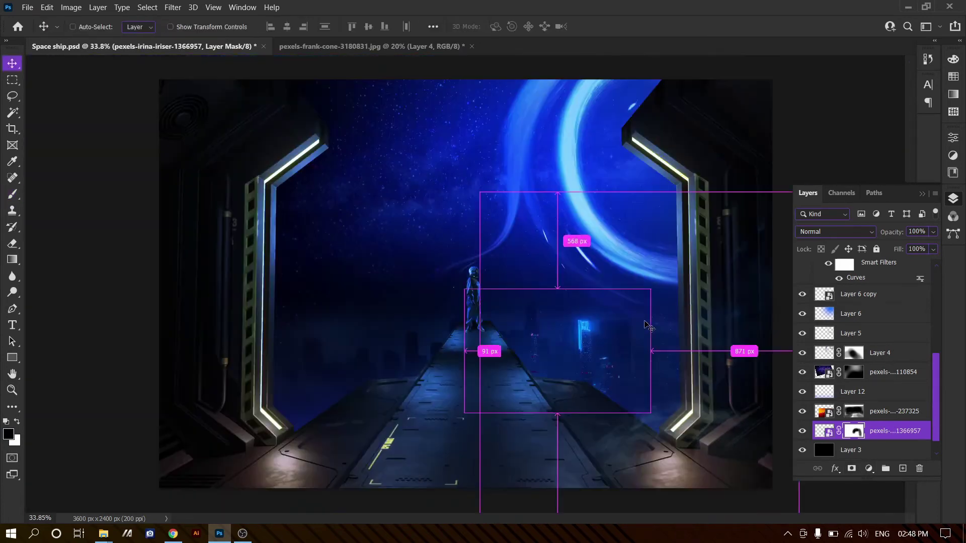
mouse_move(583, 282)
mouse_down()
mouse_move(381, 344)
mouse_move(359, 368)
mouse_up()
key(Return)
Step: Paint out the duplicated neon sign and lower the left city buildings
key(b)
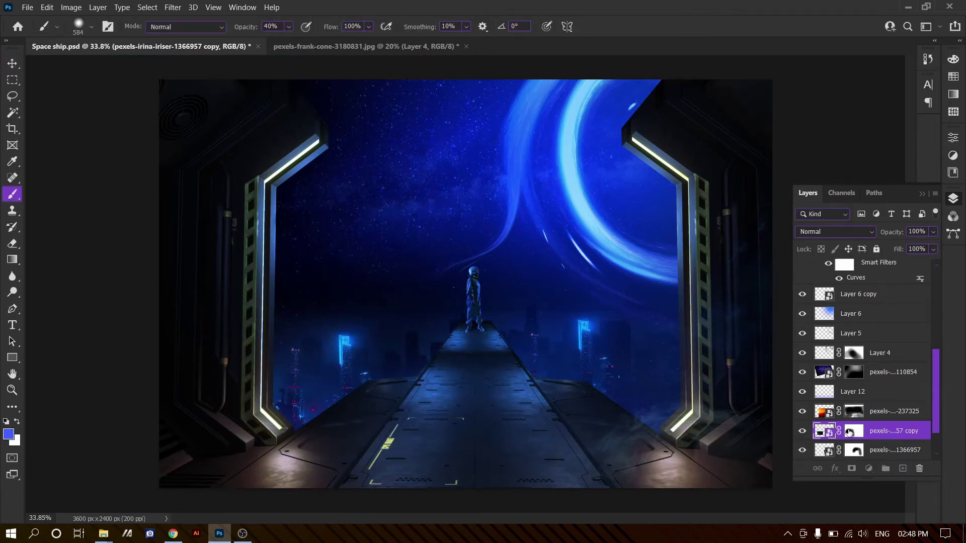
click(352, 374)
key(ctrl+t)
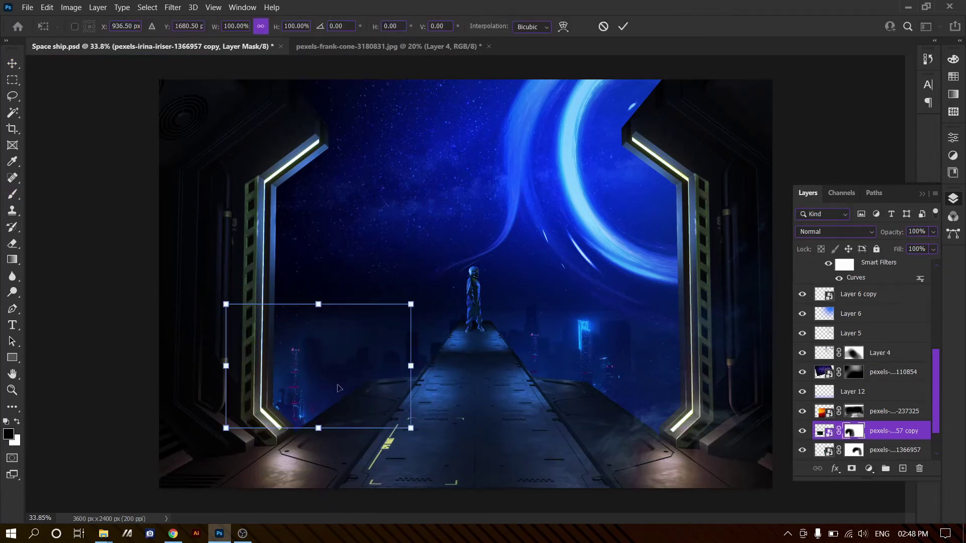
drag(401, 318, 401, 334)
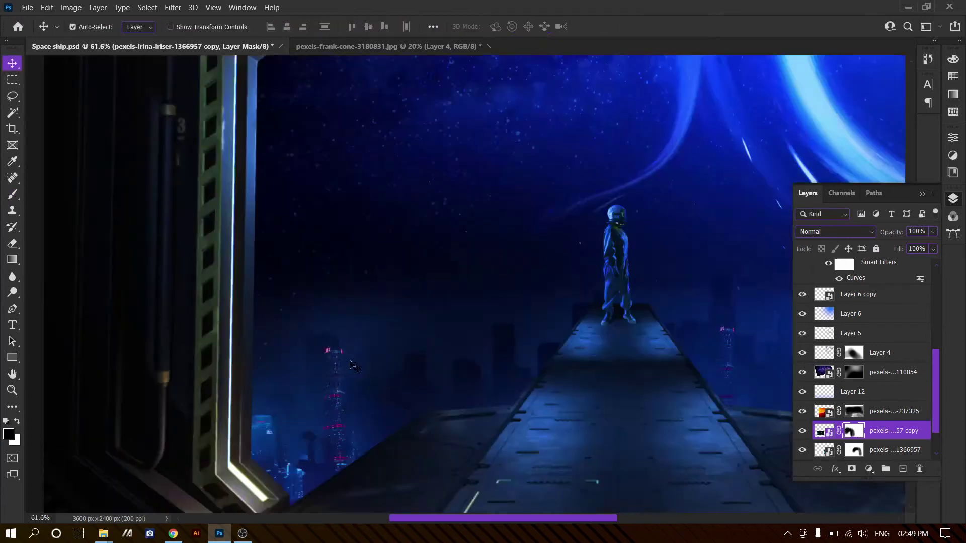
key(ctrl+z)
mouse_move(332, 371)
mouse_down()
mouse_move(336, 395)
mouse_move(326, 395)
mouse_up()
Step: Skew the left city to the walkway perspective and target the Luminosity layer's mask
scroll(436, 478, up, 1)
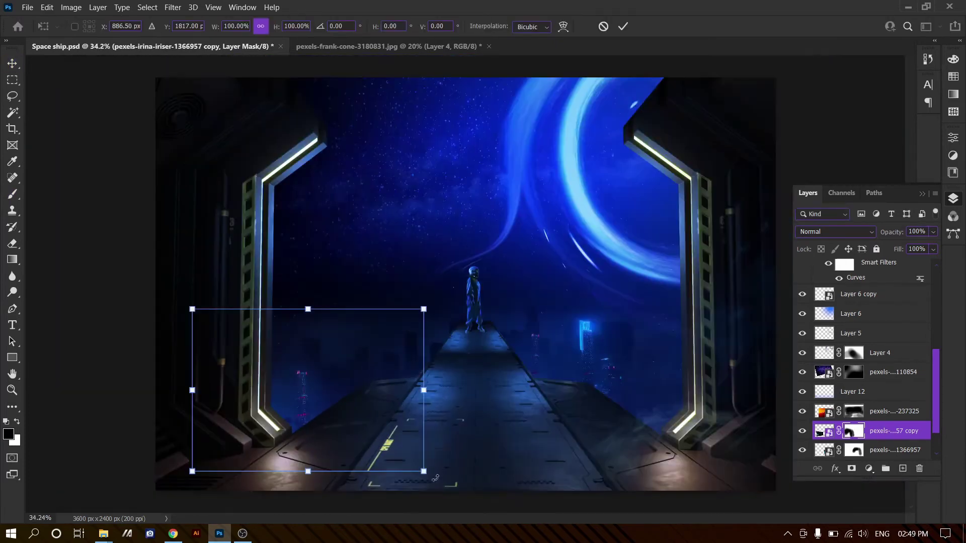
drag(408, 301, 411, 302)
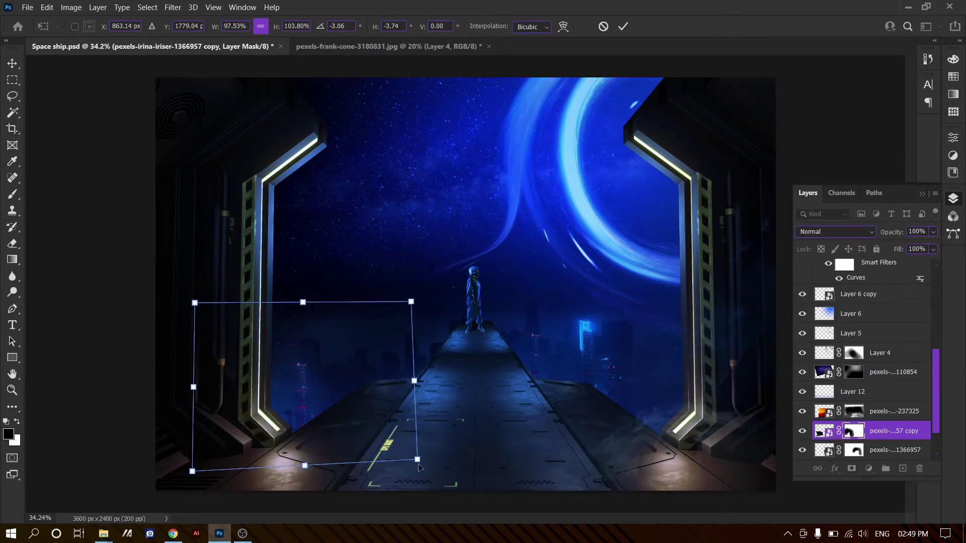
drag(417, 459, 406, 457)
drag(194, 464, 196, 453)
key(Return)
scroll(534, 319, up, 5)
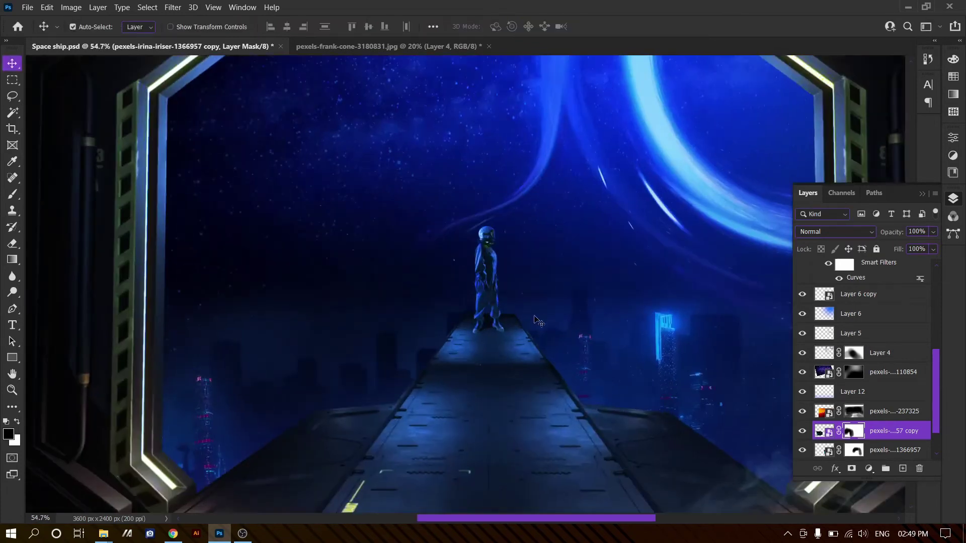
click(853, 411)
key(b)
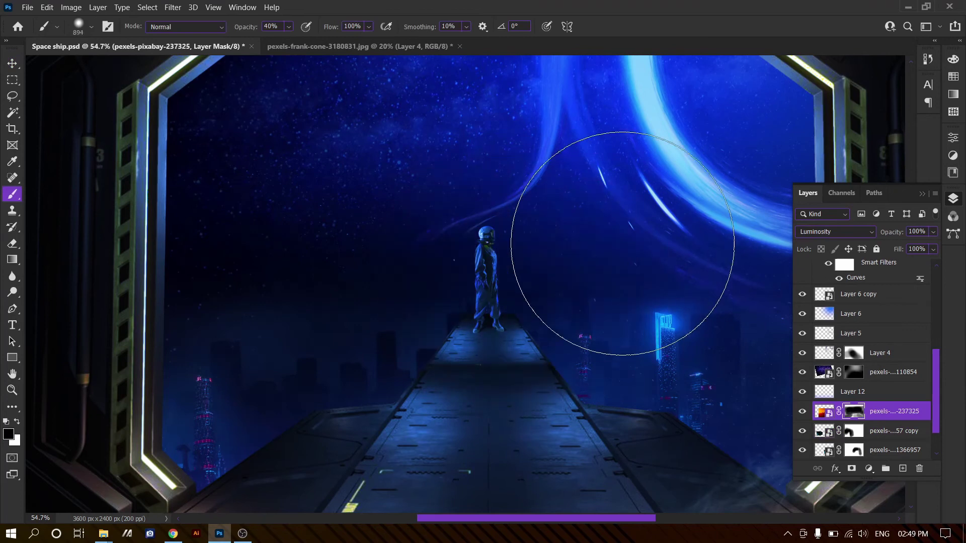
key(v)
key(ctrl+minus)
key(ctrl+minus)
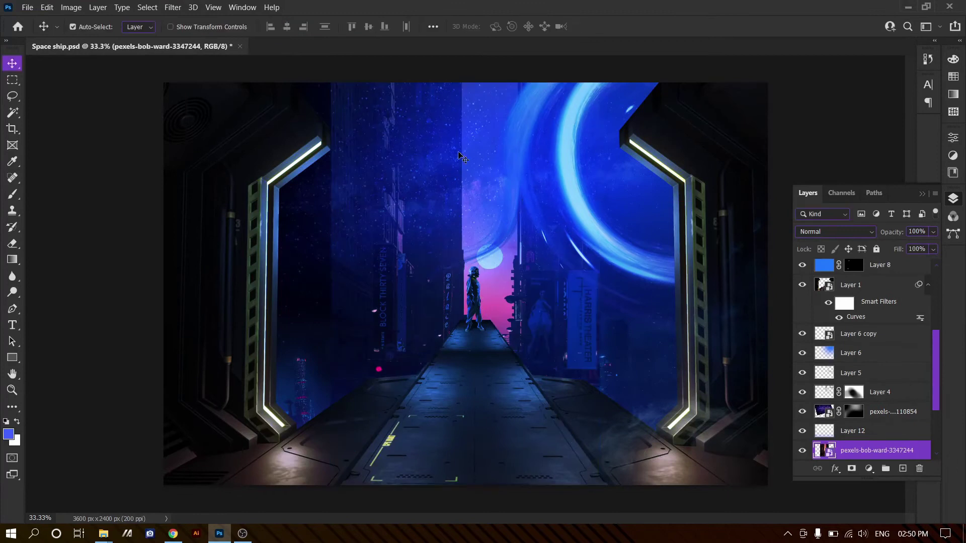
Step: Shrink the city street photo to about 10% and place it behind the figure
key(ctrl+t)
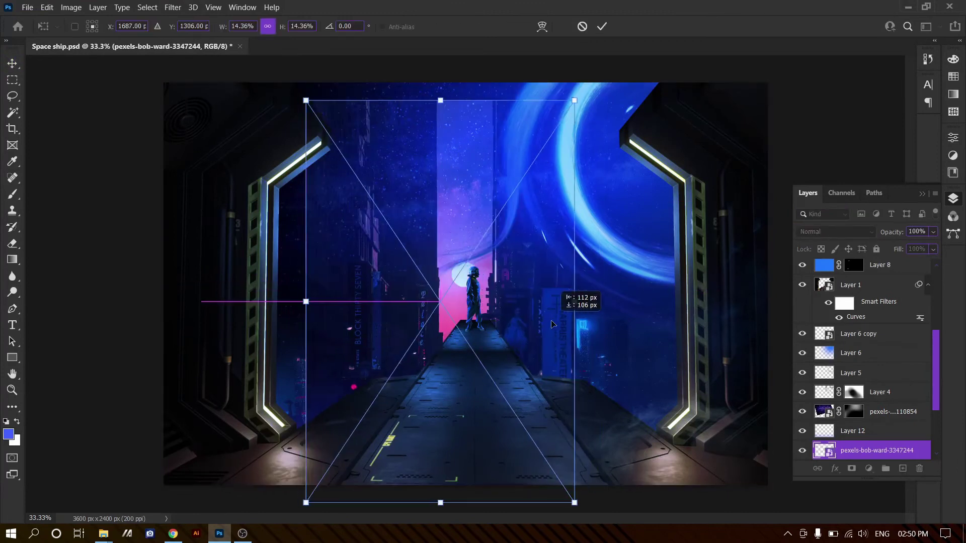
drag(604, 473, 560, 409)
drag(518, 342, 528, 396)
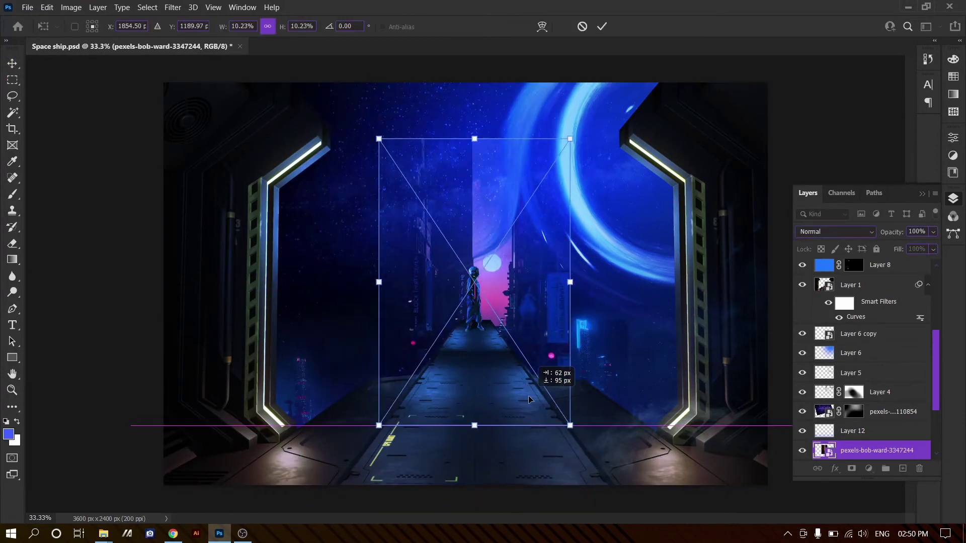
key(Return)
key(ctrl+t)
key(Return)
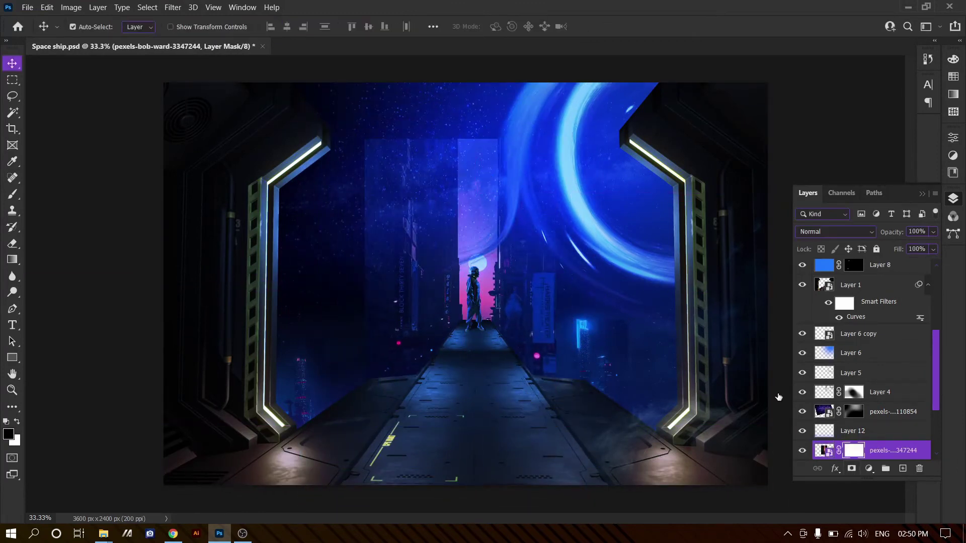
Step: Mask the city photo, brush black over its top and left edges, and compare with Layer 4
key(b)
click(347, 194)
drag(483, 211, 523, 110)
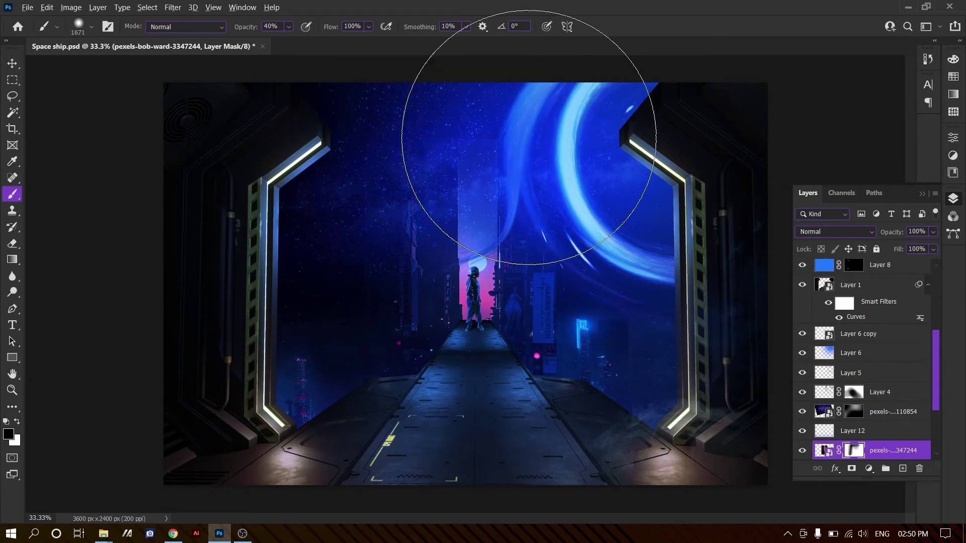
drag(592, 172, 641, 474)
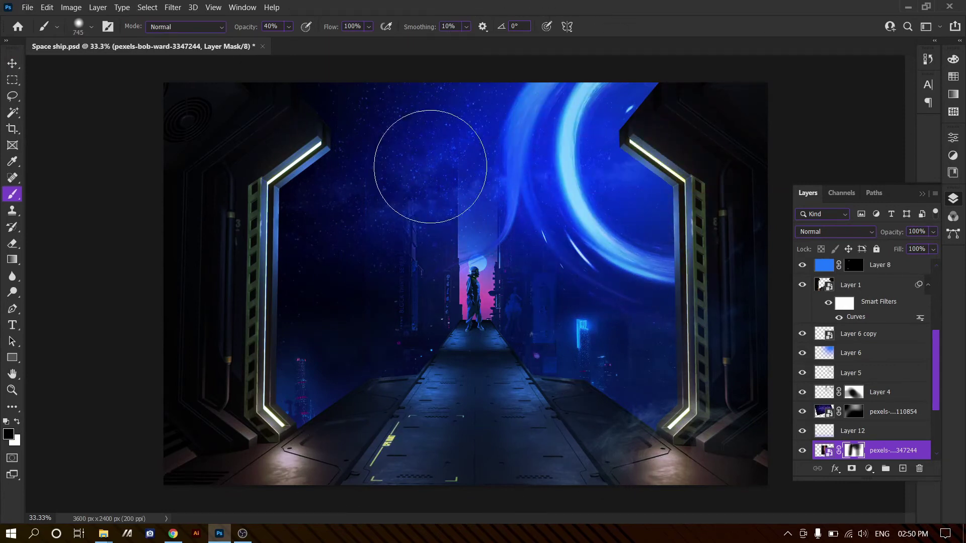
key(v)
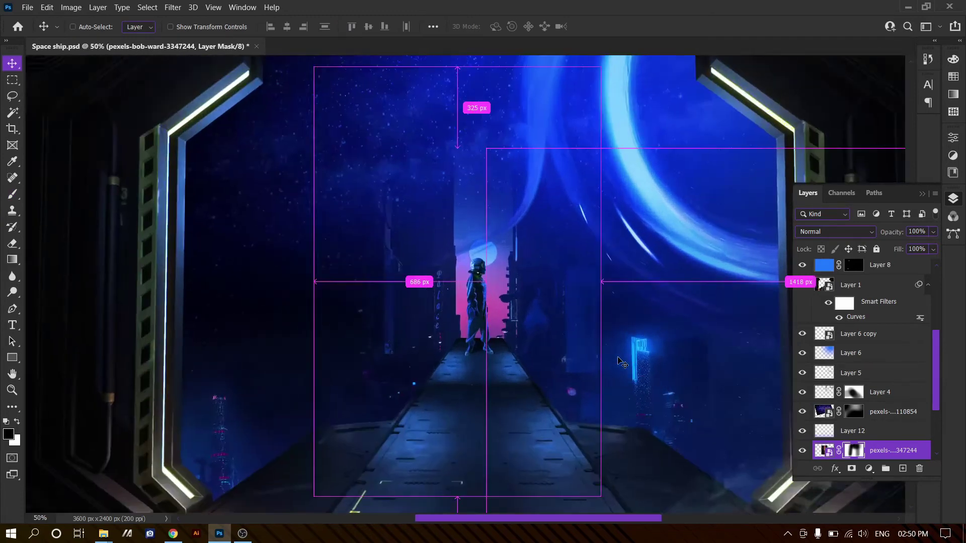
drag(550, 337, 555, 344)
click(875, 392)
click(802, 393)
click(801, 392)
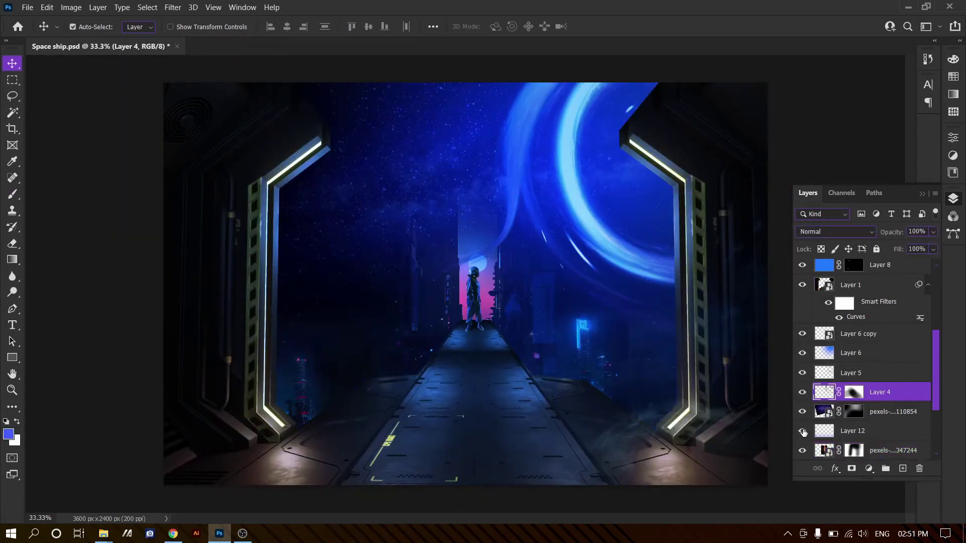
Step: Shift Layer 12 slightly left and lower its opacity to 40%
click(875, 431)
key(ctrl+t)
drag(608, 391, 477, 318)
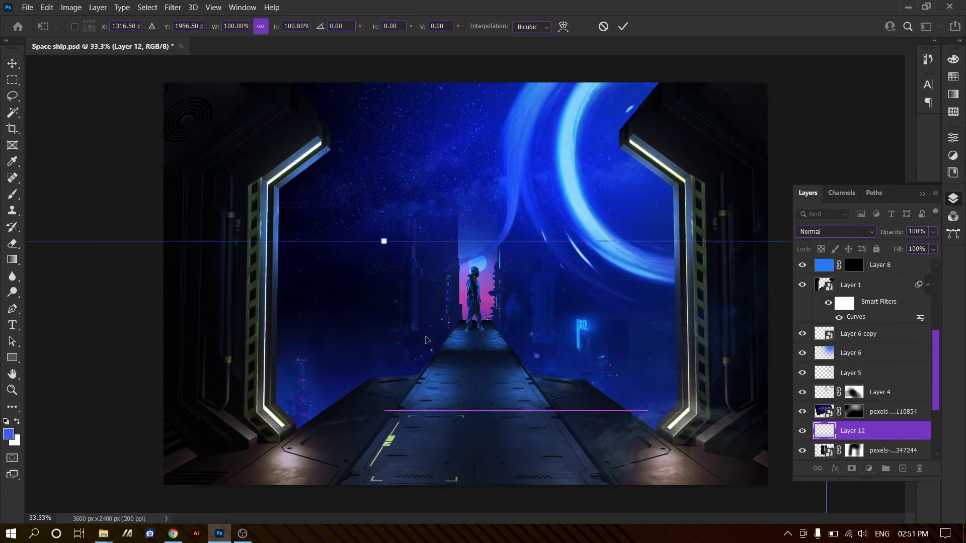
scroll(478, 318, down, 2)
drag(478, 318, 543, 322)
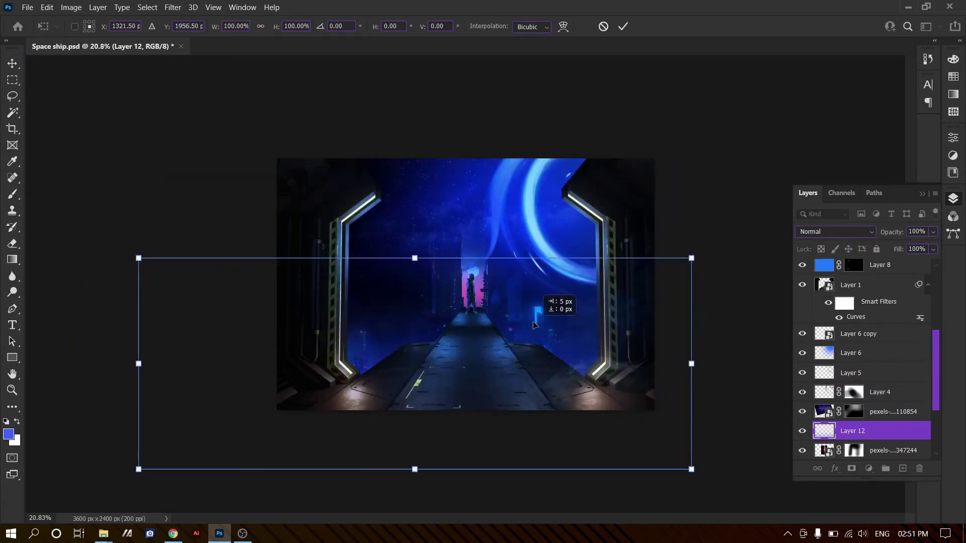
key(Return)
scroll(483, 346, up, 2)
scroll(487, 346, up, 1)
key(4)
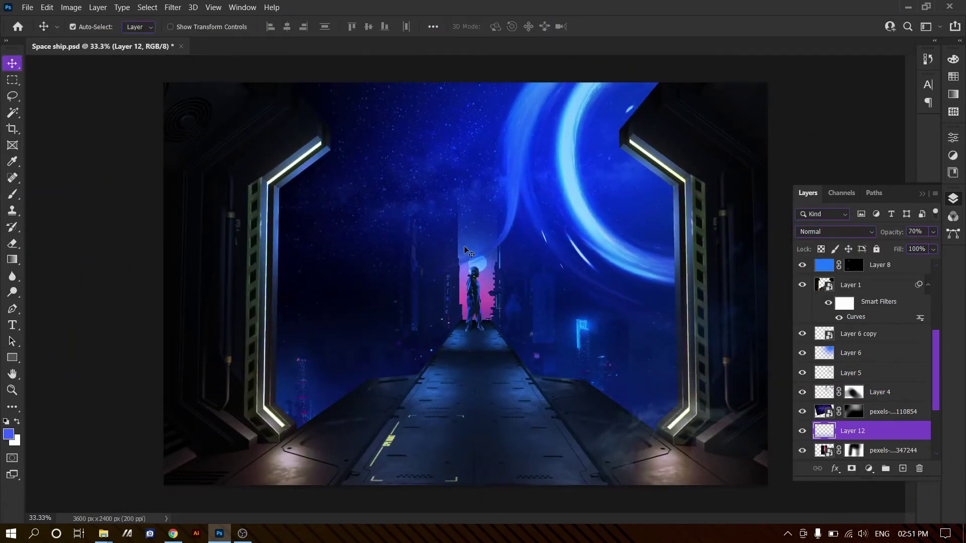
scroll(865, 362, down, 2)
Step: Toggle Layer 5 and other layers' visibility to compare, then select Layer 6 copy
click(855, 326)
click(802, 366)
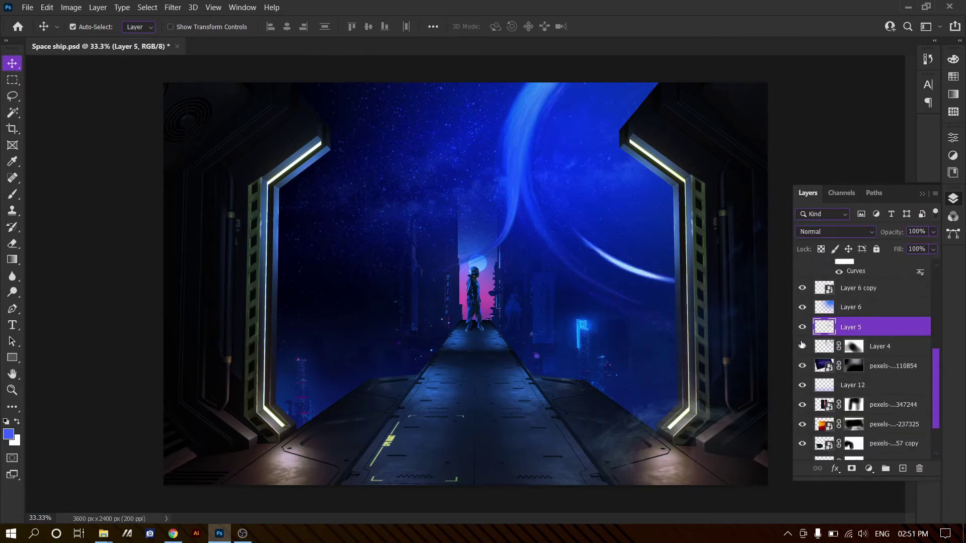
click(802, 366)
click(802, 366)
click(802, 443)
click(802, 443)
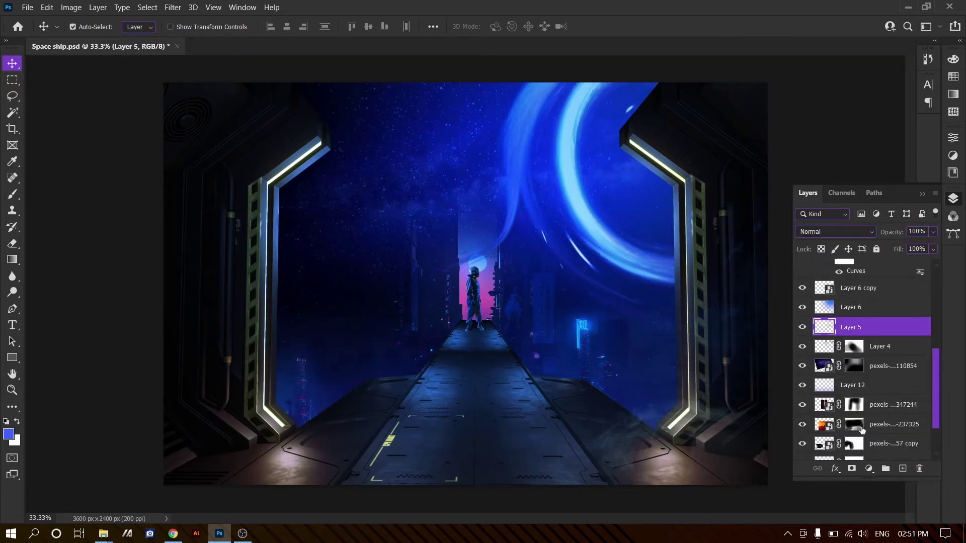
scroll(802, 444, down, 2)
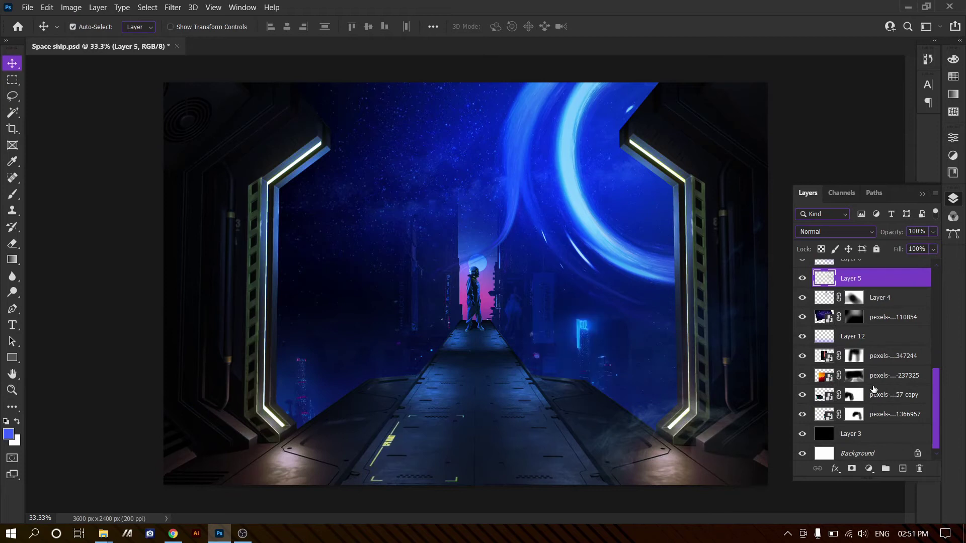
scroll(874, 389, up, 5)
scroll(804, 403, down, 6)
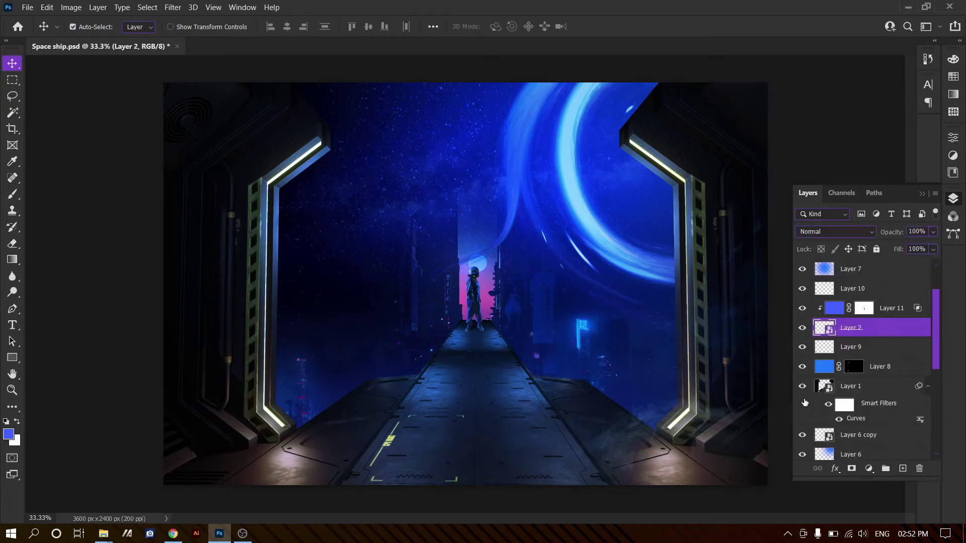
click(802, 395)
click(830, 342)
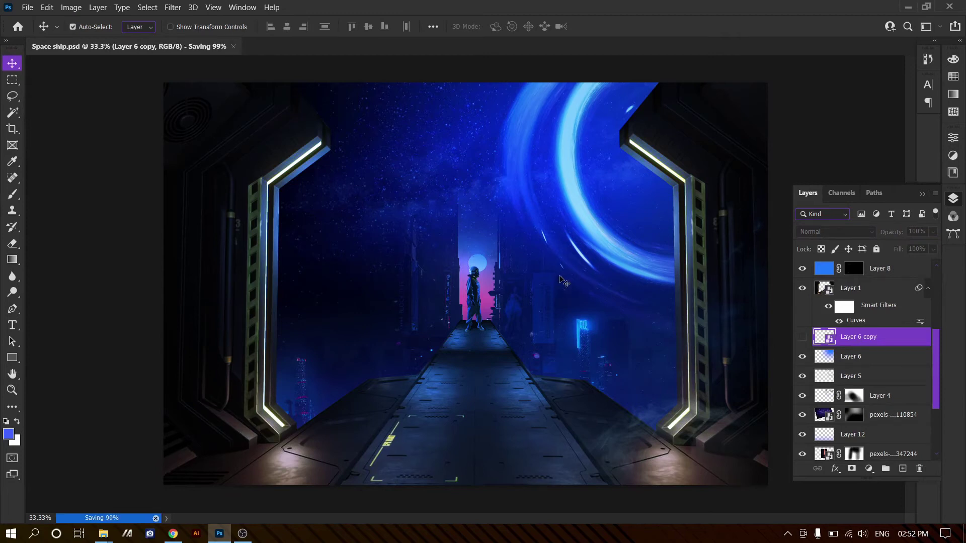
scroll(877, 288, up, 6)
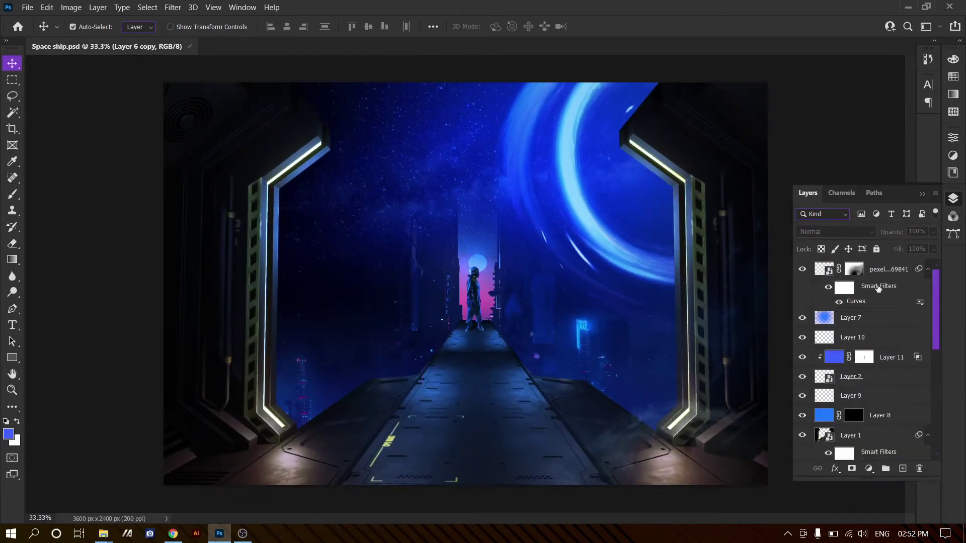
Step: Create Layer 13 with a dark gradient stretched to about 1743 px tall
key(ctrl+shift+alt+n)
key(g)
key(ctrl+minus)
drag(459, 86, 459, 372)
key(ctrl+t)
mouse_move(465, 233)
mouse_down()
mouse_move(461, 340)
mouse_move(464, 261)
mouse_up()
key(Return)
key(v)
key(ctrl+0)
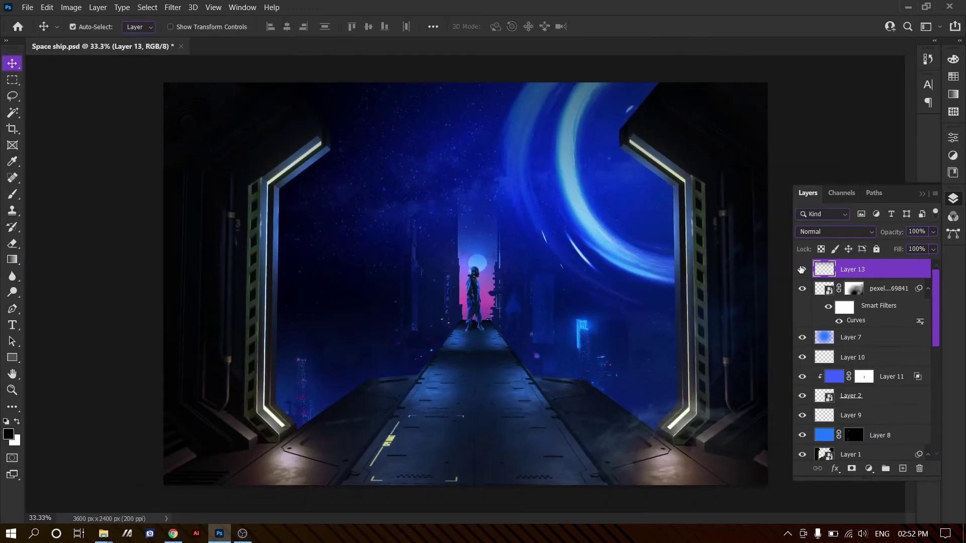
Step: Try Color and Overlay blending on the gradient layer, then save the file
key(alt+shift+c)
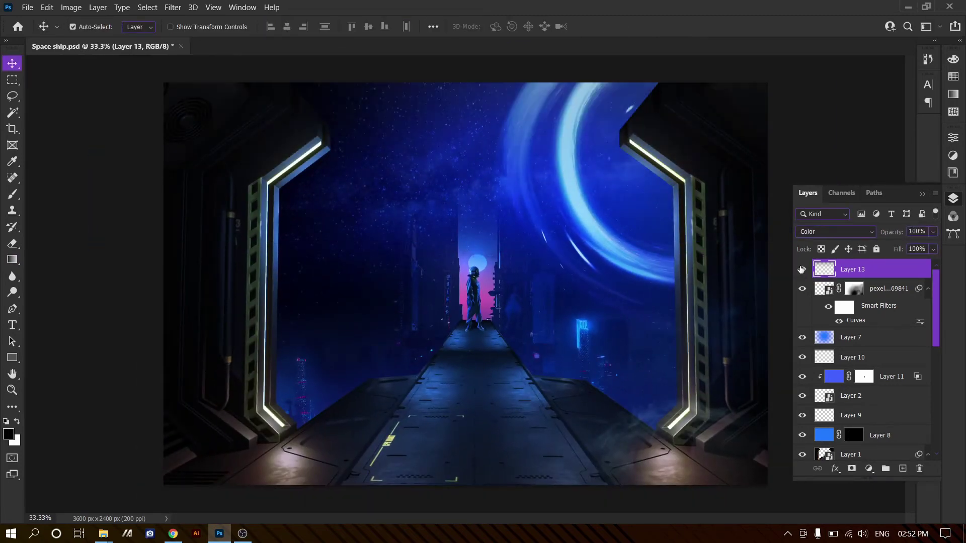
key(alt+shift+o)
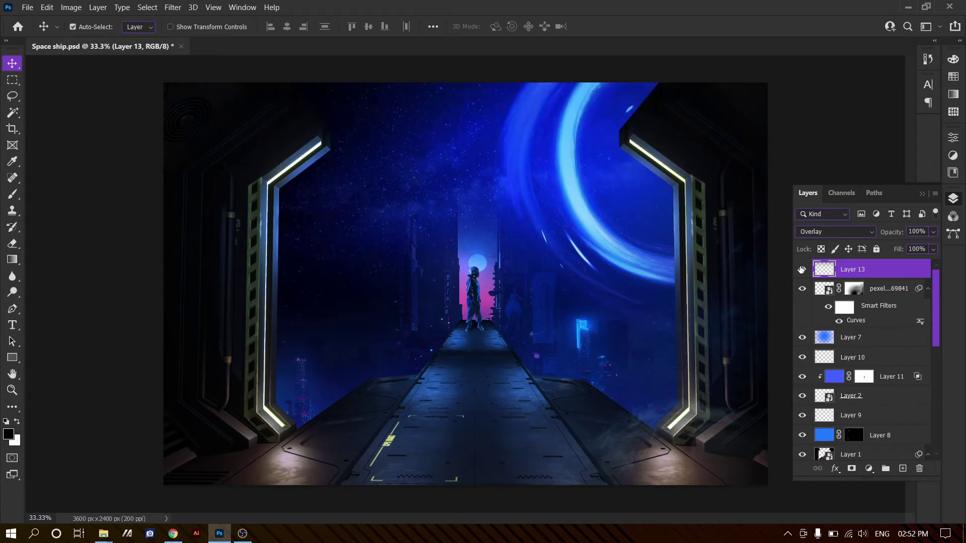
click(833, 132)
key(ctrl+s)
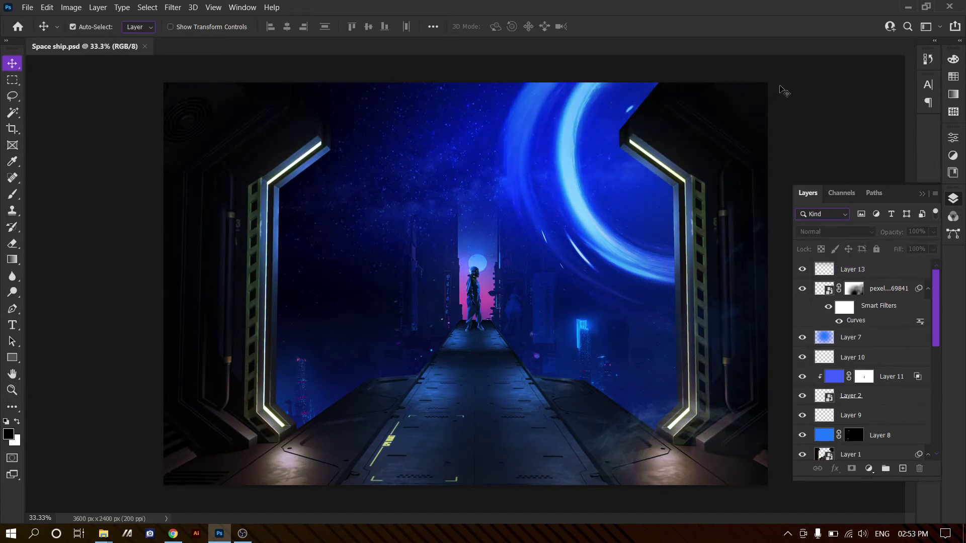
scroll(581, 313, up, 3)
Step: Move the spaceship into the sky left of centre, flip it horizontally and shrink it small
key(ctrl+0)
drag(594, 244, 362, 247)
right_click(378, 248)
click(397, 442)
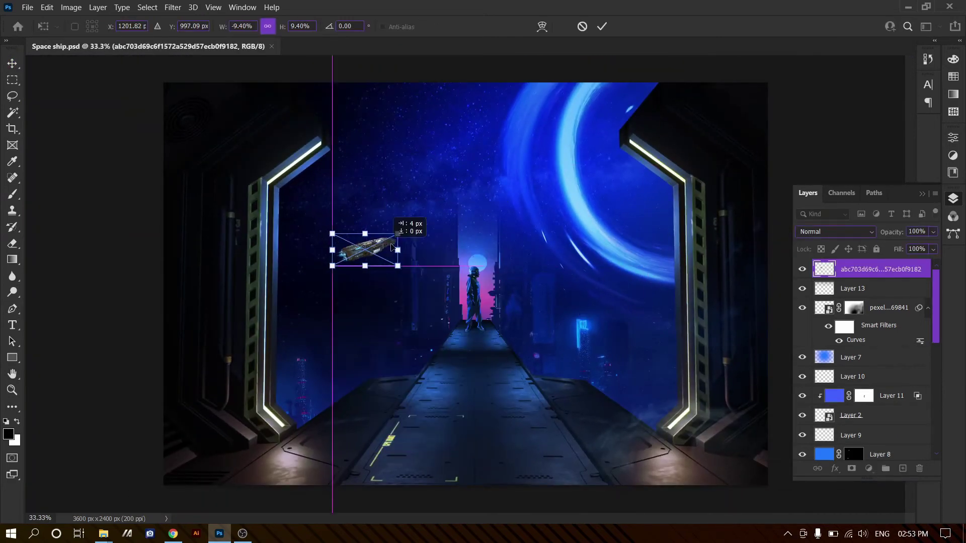
drag(410, 223, 468, 238)
key(Return)
Step: Add a black-filled layer clipped to the spaceship
scroll(454, 236, up, 5)
key(ctrl+shift+alt+n)
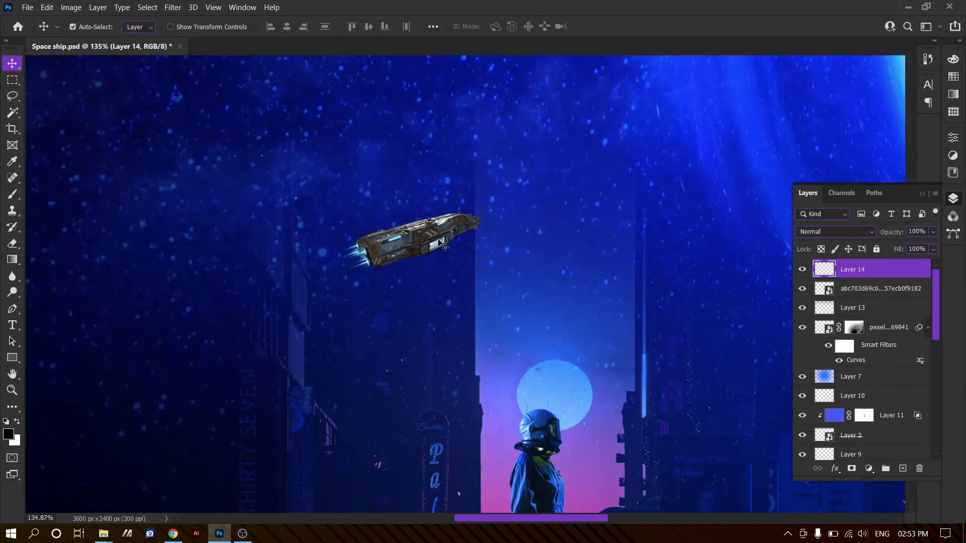
key(alt+BackSpace)
key(ctrl+alt+g)
scroll(441, 240, down, 5)
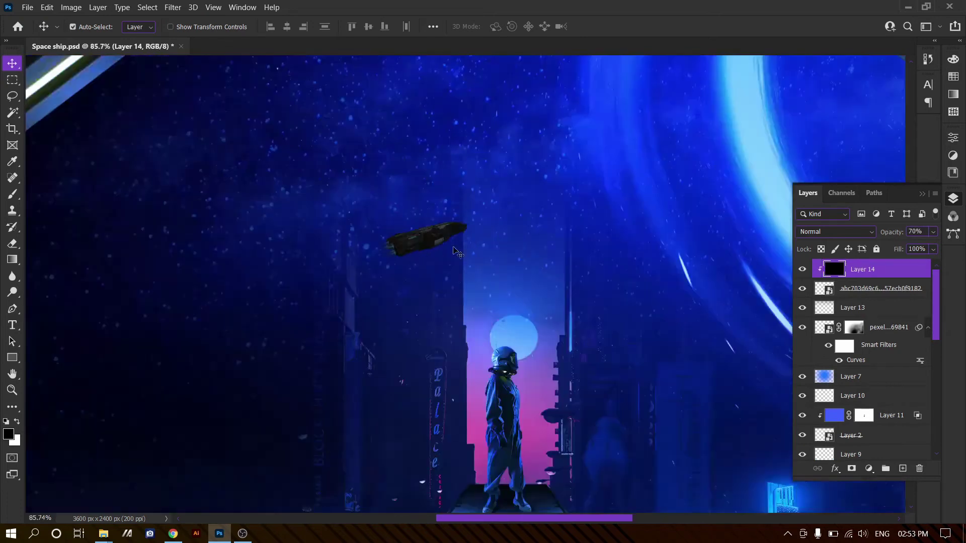
Step: Add a blue-filled layer clipped to the spaceship to tint it
key(ctrl+shift+alt+n)
key(b)
alt+click(735, 149)
key(alt+BackSpace)
key(ctrl+alt+g)
key(v)
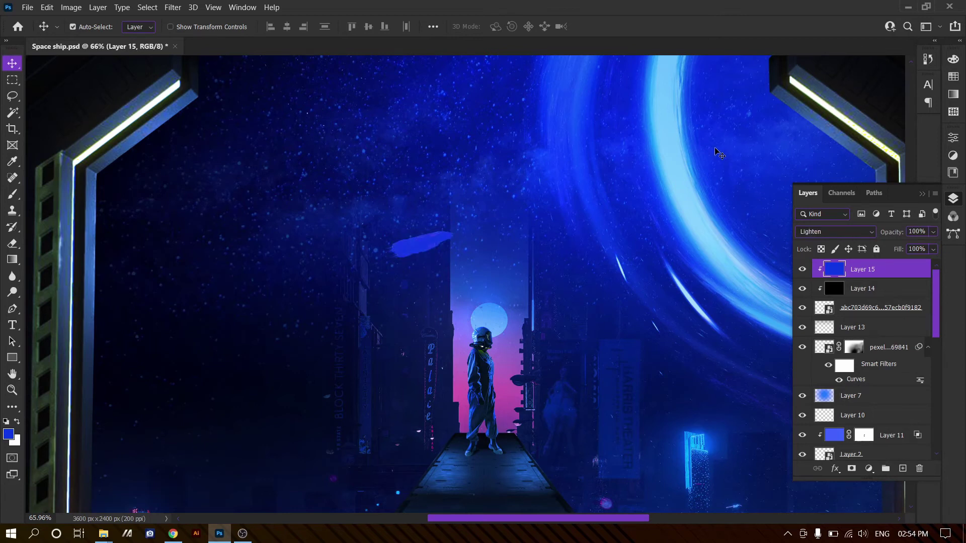
Step: Re-show black Layer 14, add a clipped layer above blue Layer 15 and set white paint
scroll(445, 201, up, 2)
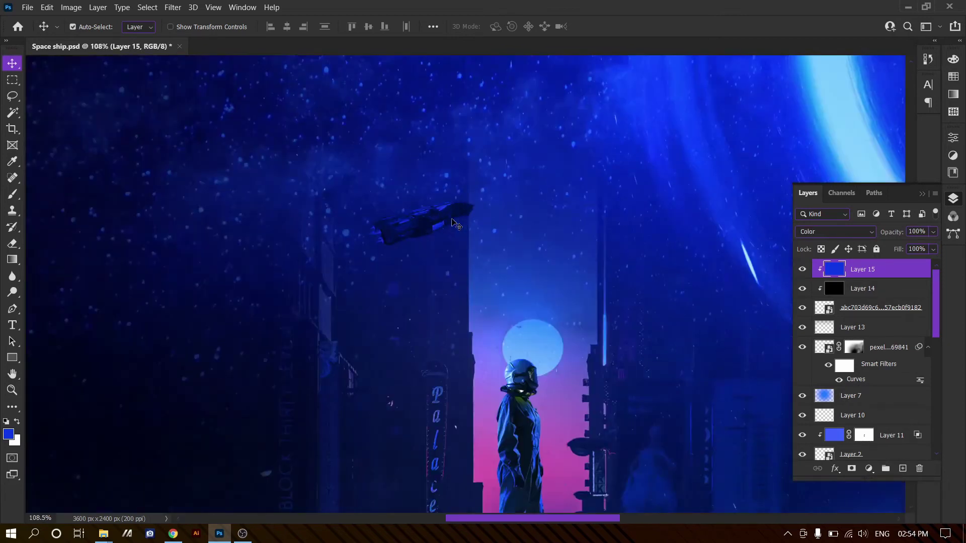
click(802, 288)
click(881, 290)
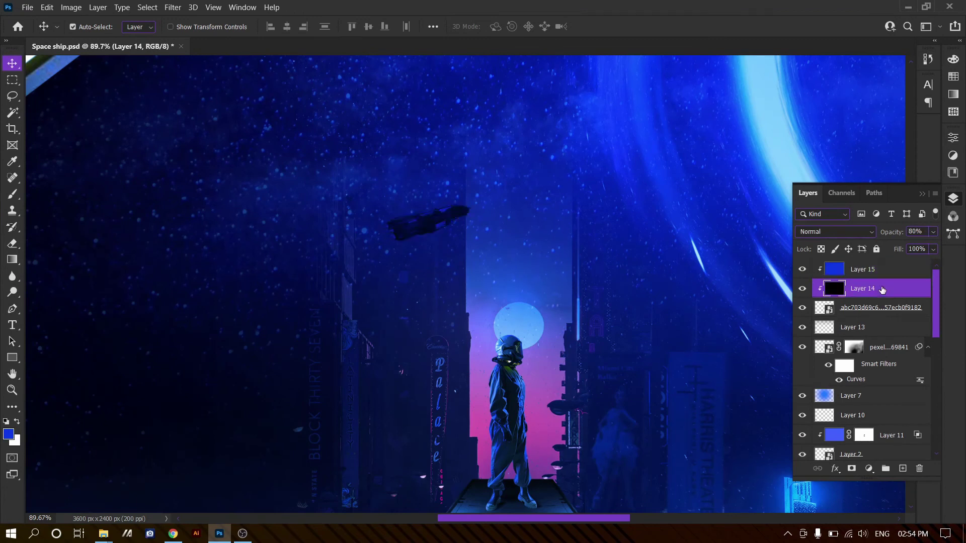
click(862, 270)
key(ctrl+shift+alt+n)
key(b)
scroll(500, 200, up, 5)
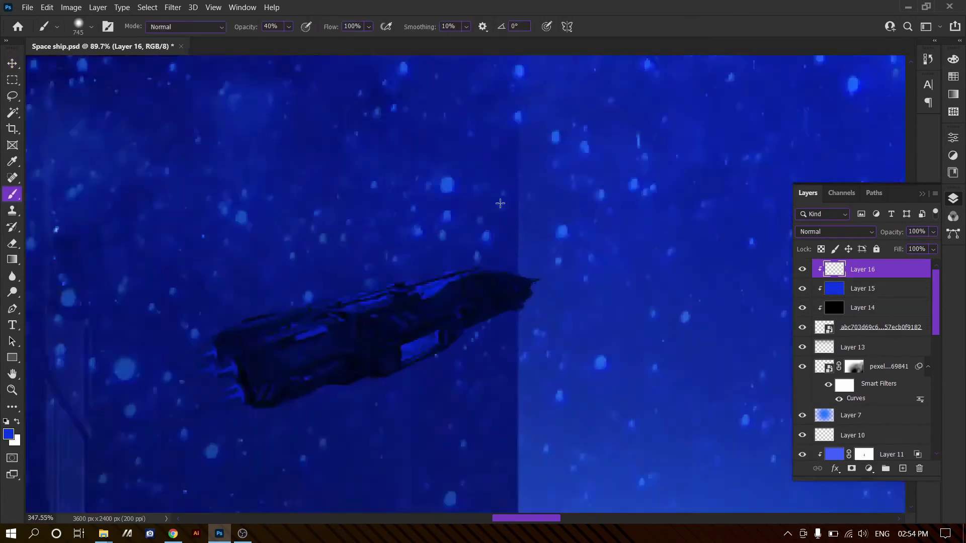
scroll(450, 302, up, 1)
key(x)
scroll(411, 338, up, 1)
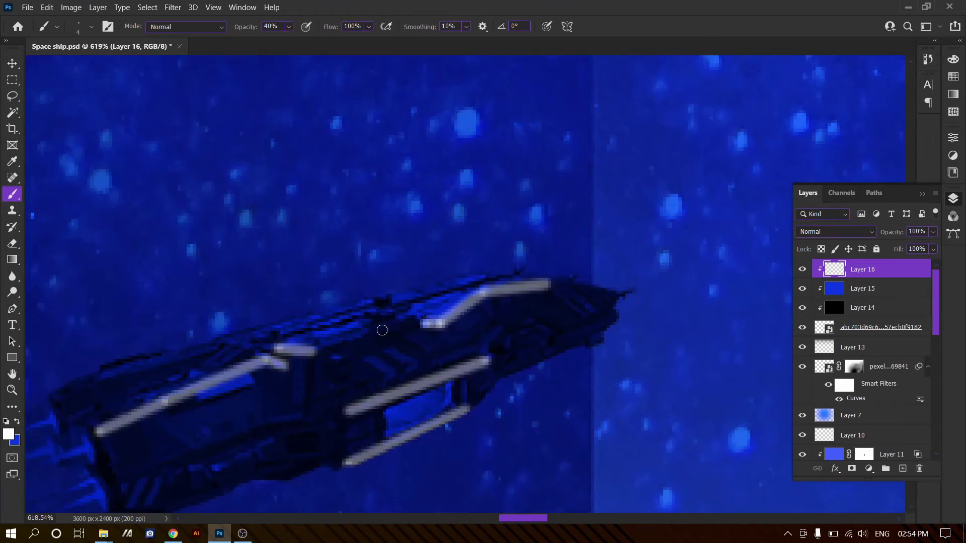
scroll(614, 315, down, 7)
Step: Dismiss the Gaussian Blur settings and delete the painted highlight Layer 16
key(v)
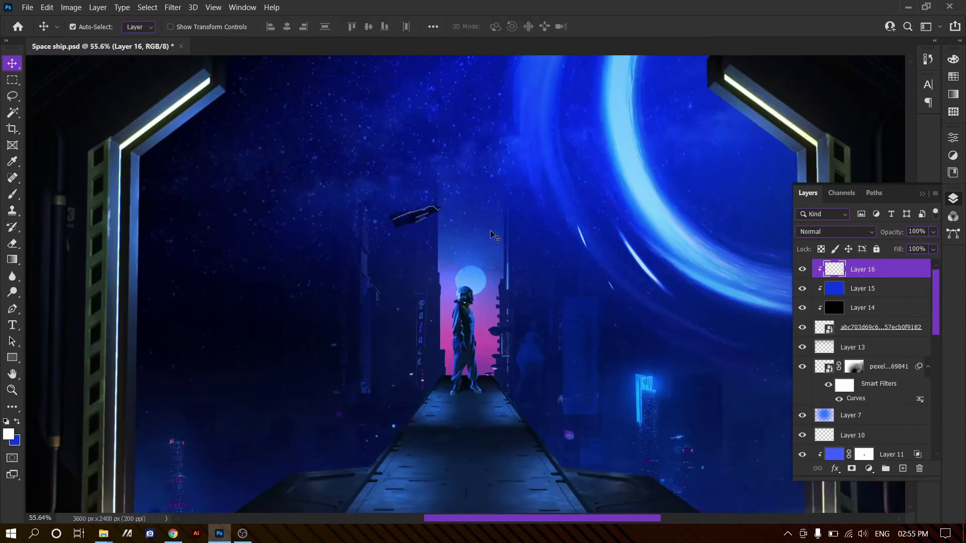
key(alt+t)
key(b)
key(Right)
key(g)
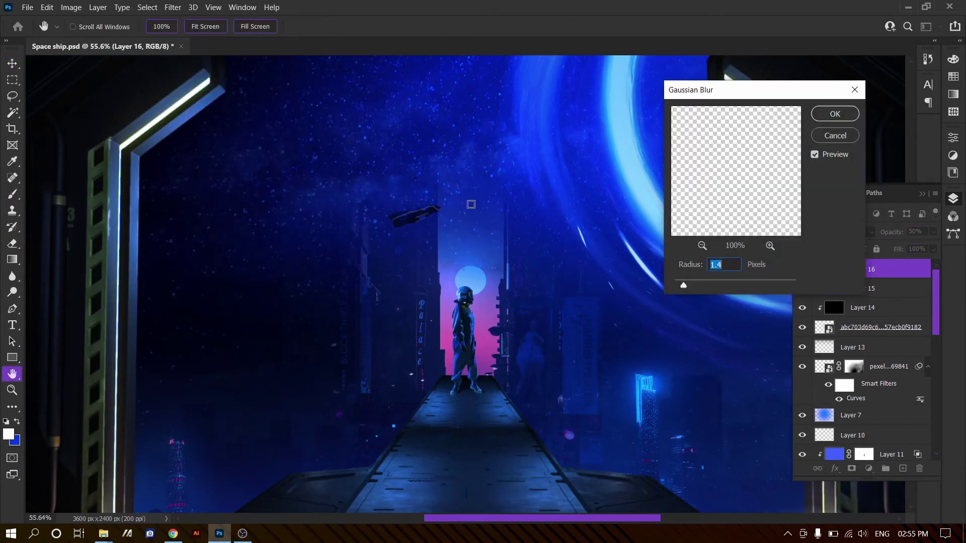
key(Return)
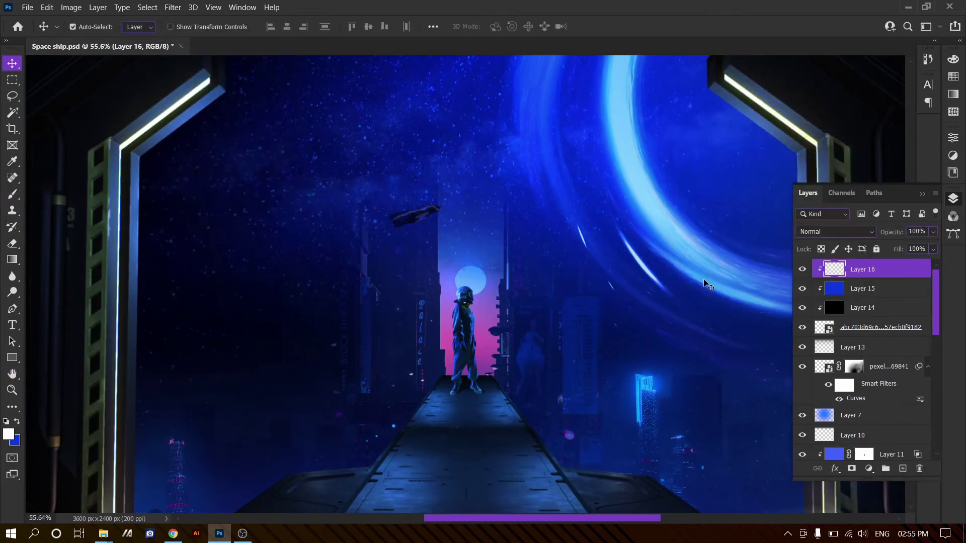
key(Delete)
Step: Add a new clipped layer above Layer 14 and brush light across the spaceship's hull
click(870, 290)
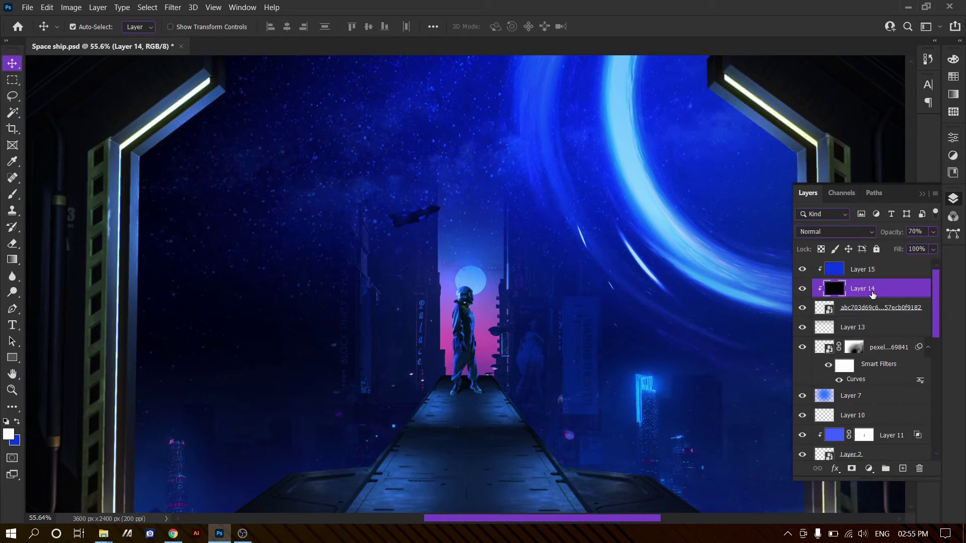
scroll(431, 193, up, 10)
key(ctrl+shift+alt+n)
key(ctrl+bracketright)
key(b)
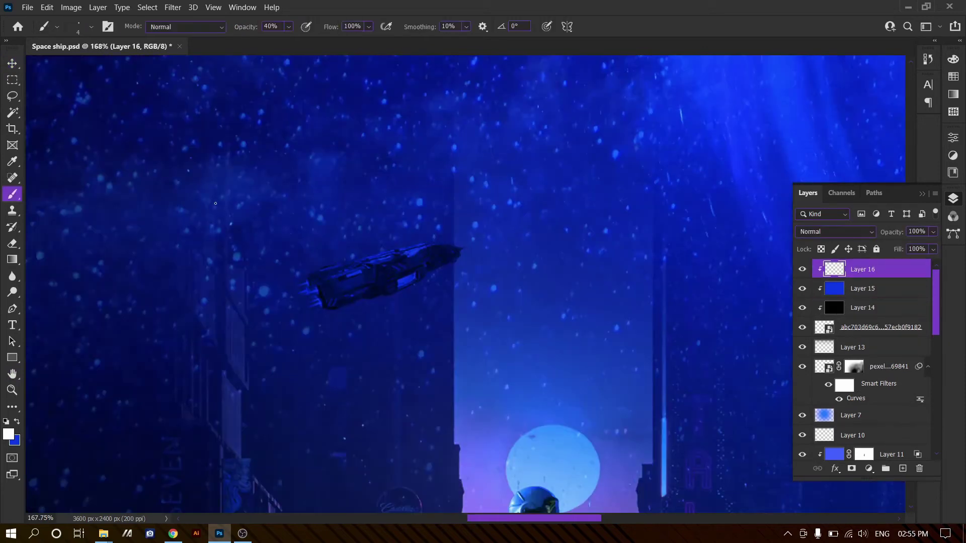
drag(249, 320, 651, 222)
key(v)
scroll(595, 246, down, 5)
Step: Set the highlight layer's blending to Normal and paint a brighter stroke along the ship
key(shift+alt+c)
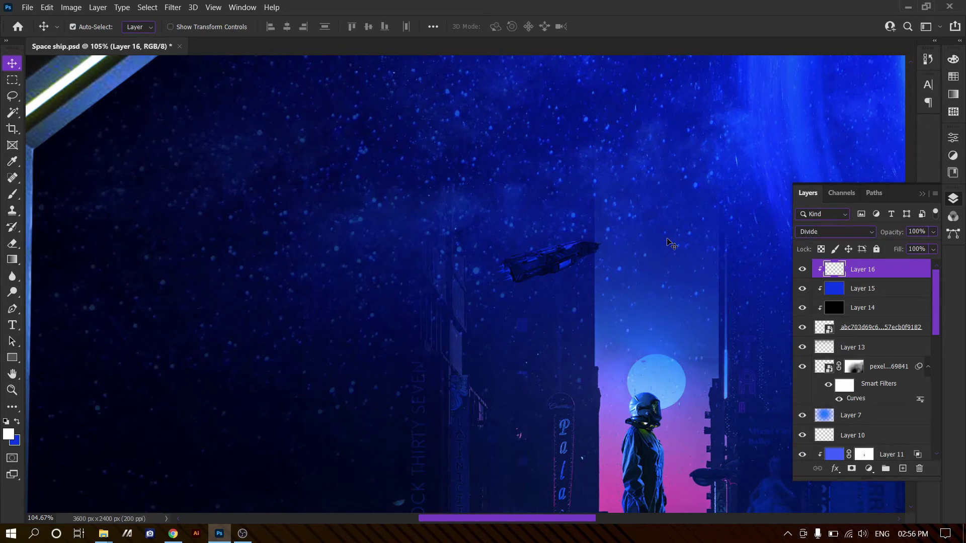
key(shift+alt+n)
scroll(671, 244, up, 5)
key(b)
key(x)
drag(509, 252, 684, 225)
key(v)
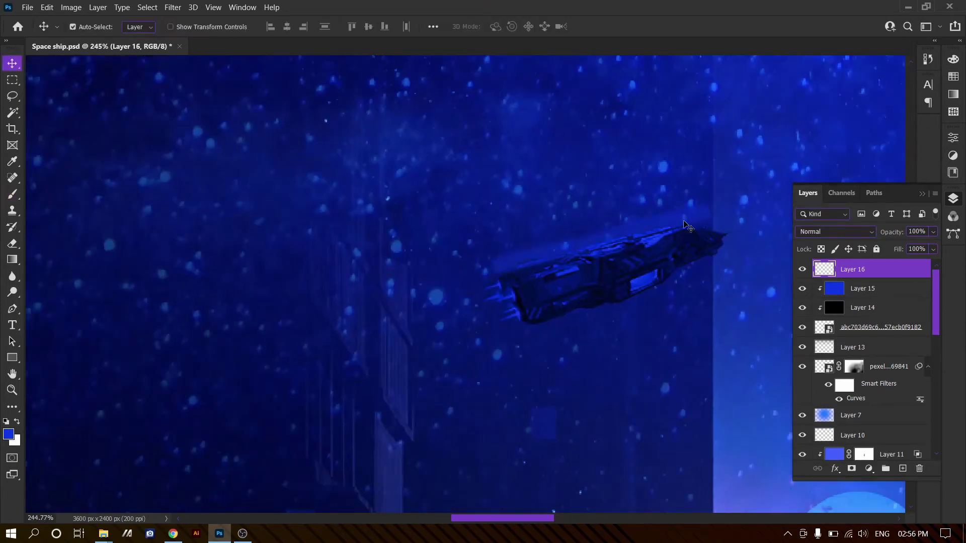
Step: Undo the brighter stroke, restore Divide blending and make the brush slightly larger
key(ctrl+z)
key(ctrl+z)
key(b)
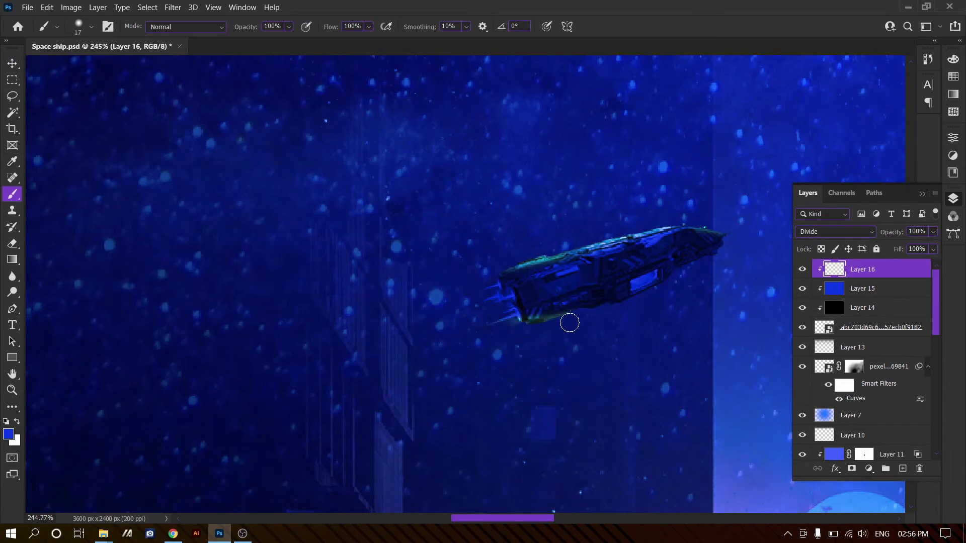
alt+right_click(591, 265)
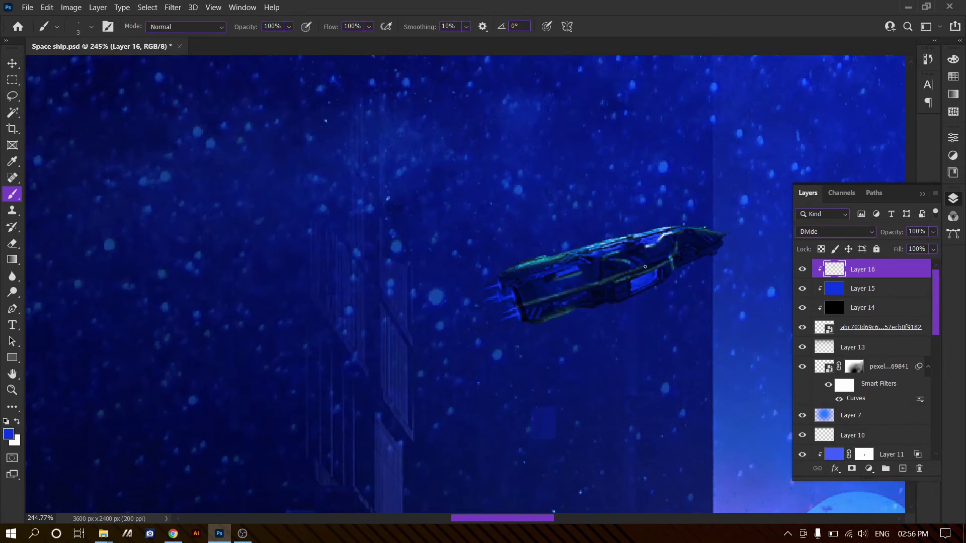
scroll(553, 272, down, 10)
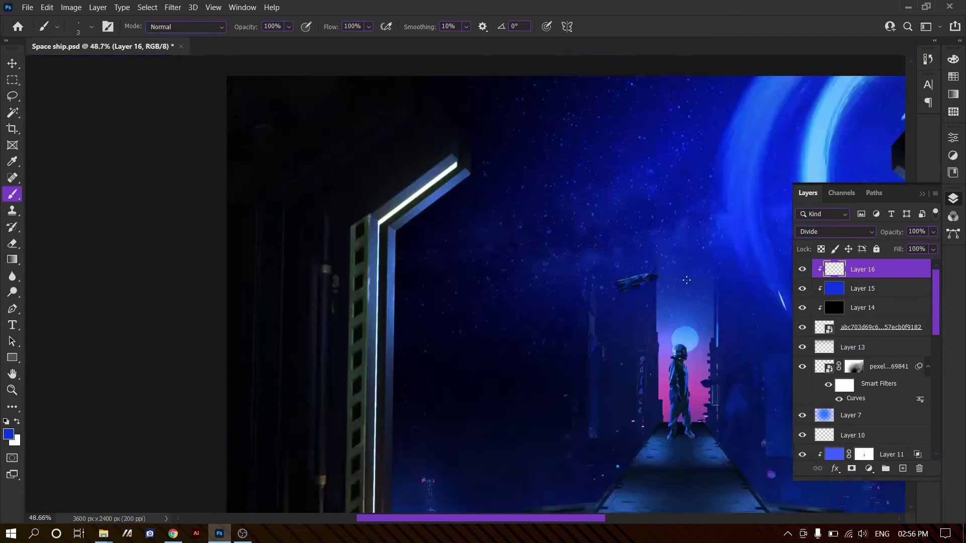
scroll(602, 256, up, 12)
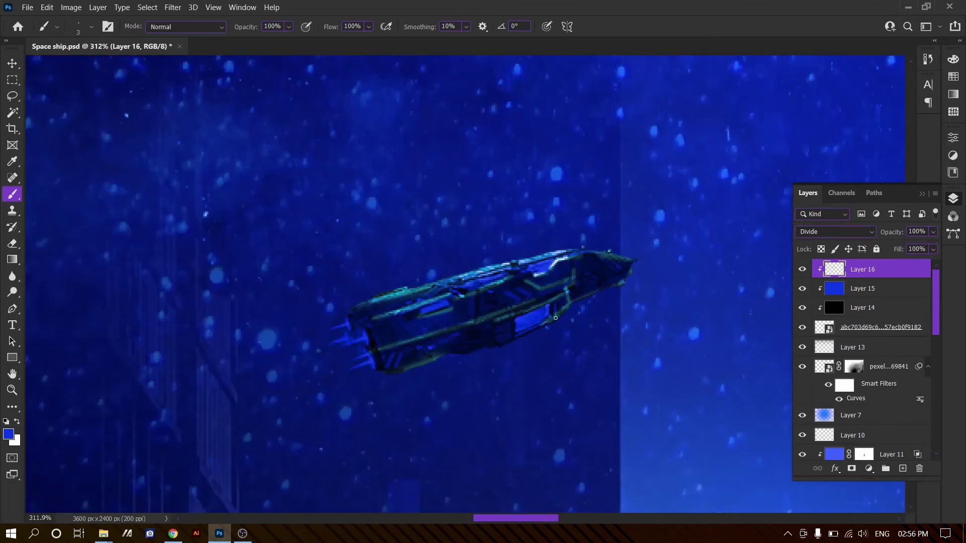
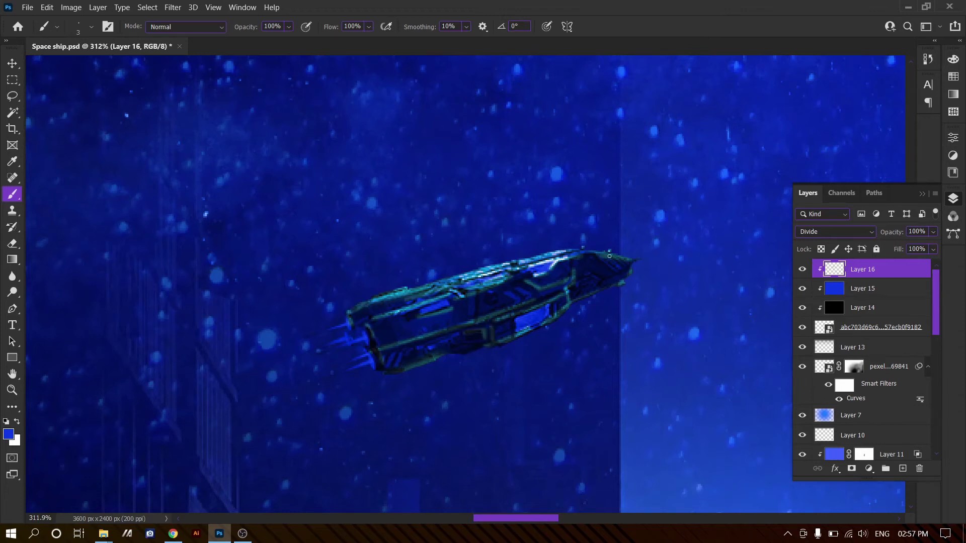
Step: Select the contrail photo's highlights with Color Range, widening the range to 255
key(v)
scroll(609, 256, down, 8)
scroll(609, 256, up, 2)
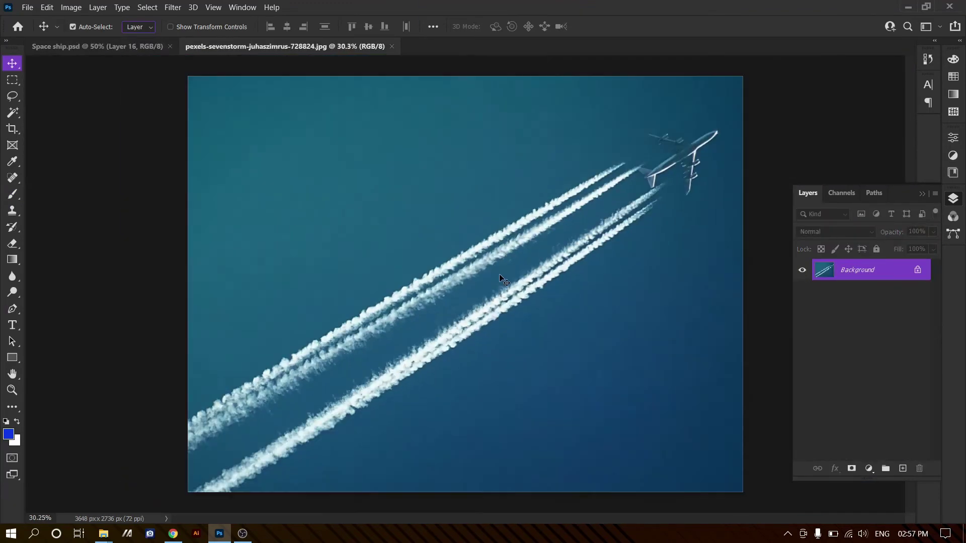
click(148, 7)
click(216, 123)
drag(631, 187, 737, 187)
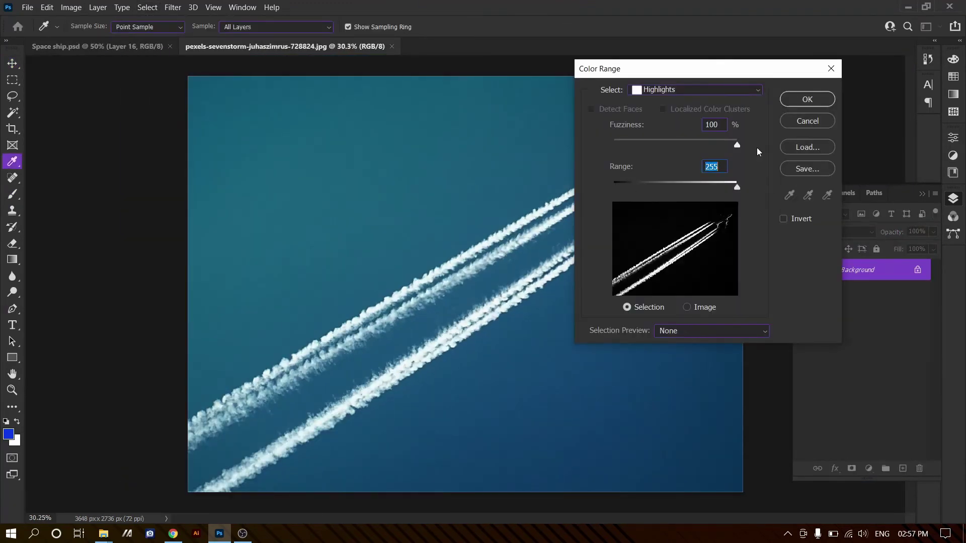
key(Return)
Step: Copy the highlights to a new layer above a black-filled backing layer
key(v)
key(ctrl+j)
key(ctrl+shift+n)
key(d)
key(alt+BackSpace)
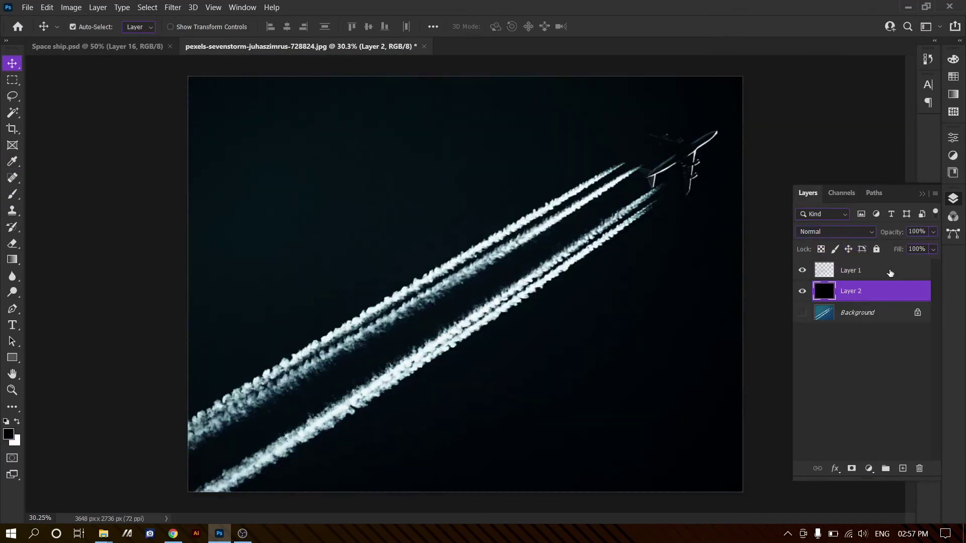
click(889, 272)
Step: Lasso the contrail onto its own layer and drag it into Space ship.psd
key(l)
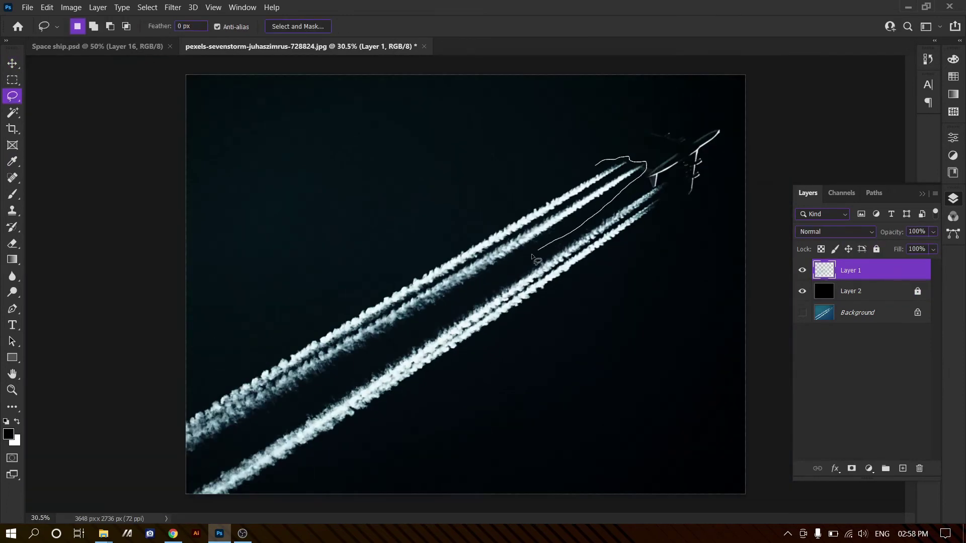
drag(528, 195, 595, 165)
key(ctrl+j)
key(v)
drag(483, 236, 427, 253)
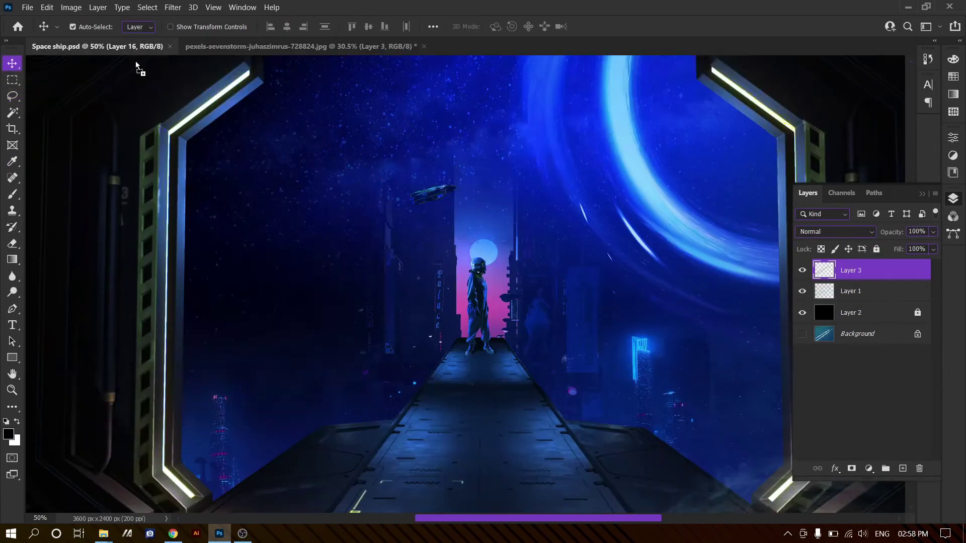
Step: Shrink and rotate the contrail to sit behind the ship at its angle
key(ctrl+t)
drag(769, 467, 518, 292)
scroll(432, 355, up, 3)
drag(353, 282, 262, 237)
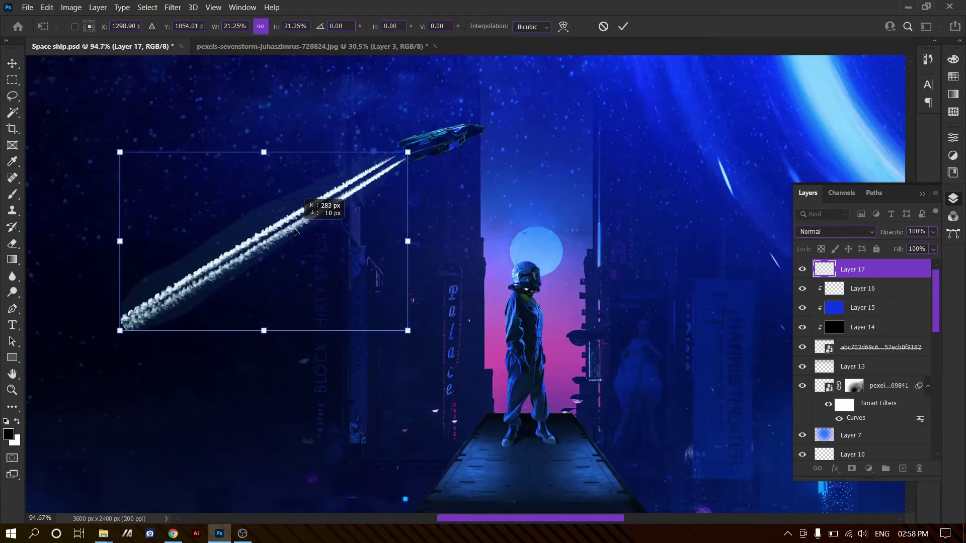
drag(446, 336, 427, 363)
drag(136, 123, 123, 102)
key(Return)
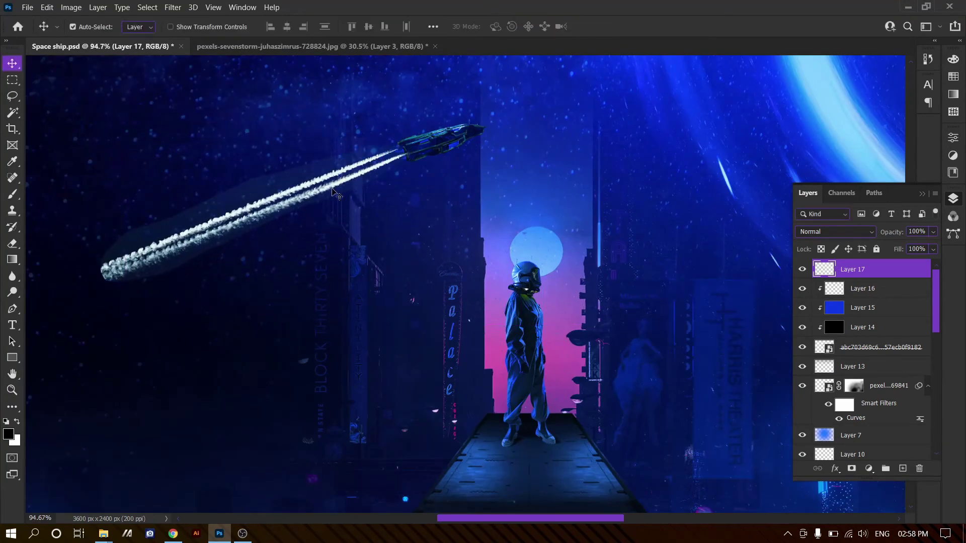
Step: Tilt the contrail slightly more to line it up with the ship
key(ctrl+t)
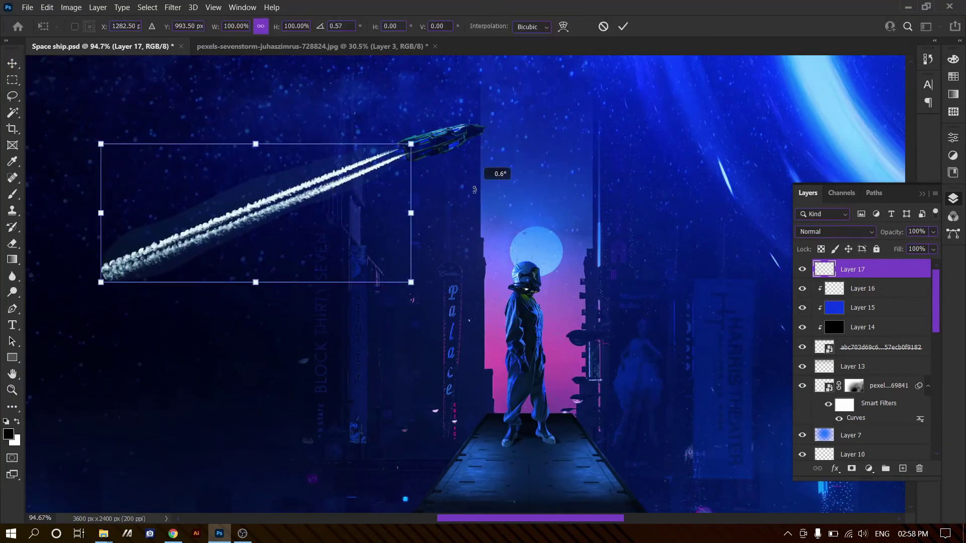
drag(491, 173, 475, 192)
key(Return)
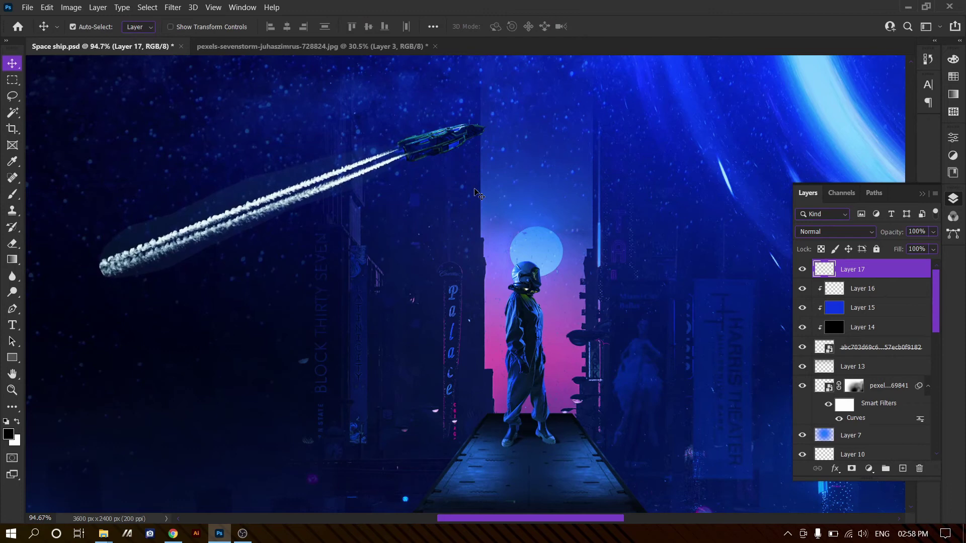
scroll(474, 193, down, 3)
scroll(483, 181, up, 2)
key(ctrl+t)
key(Escape)
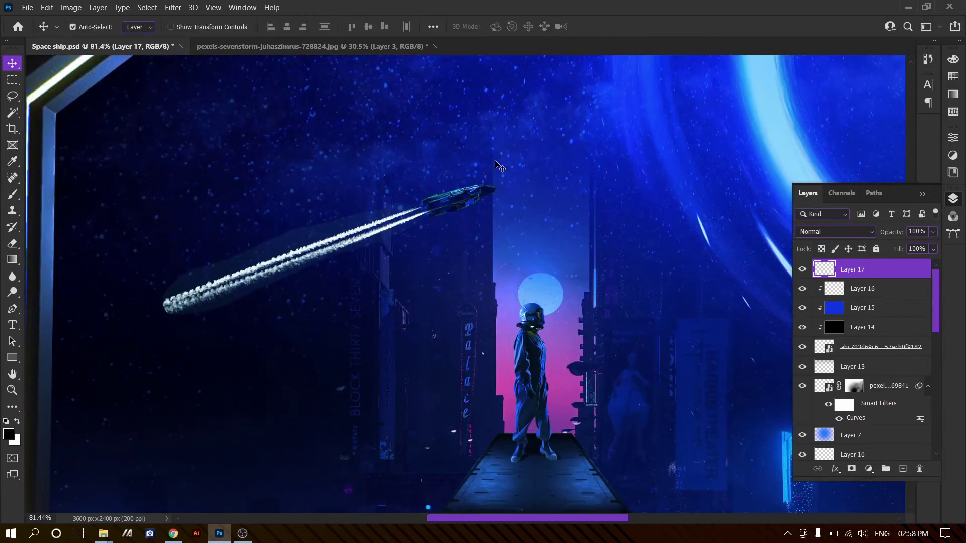
Step: Add a layer mask and paint out the contrail's faint lower-left tail
click(852, 469)
key(b)
key(z)
mouse_move(358, 393)
mouse_down()
mouse_move(419, 292)
mouse_move(326, 297)
mouse_up()
key(b)
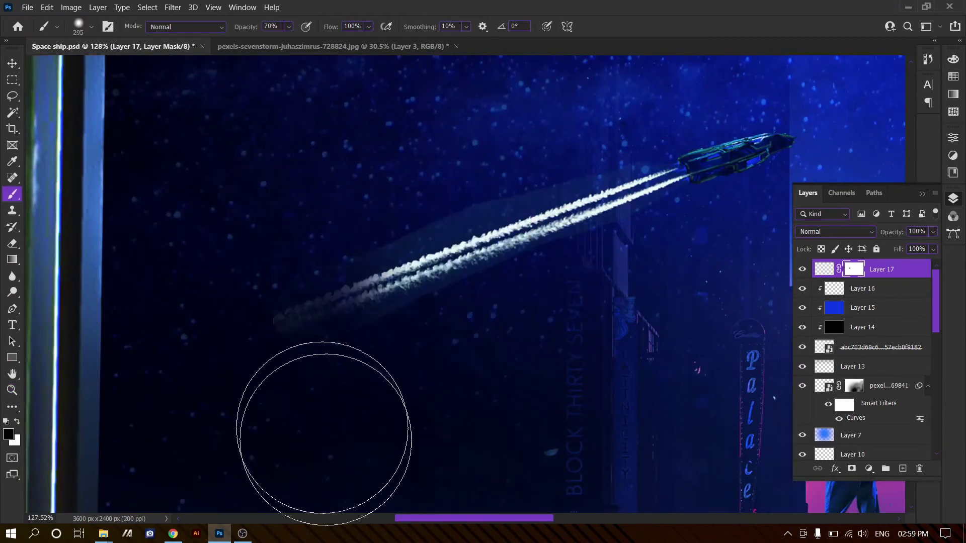
mouse_move(324, 434)
mouse_down()
mouse_move(359, 352)
mouse_move(599, 151)
mouse_up()
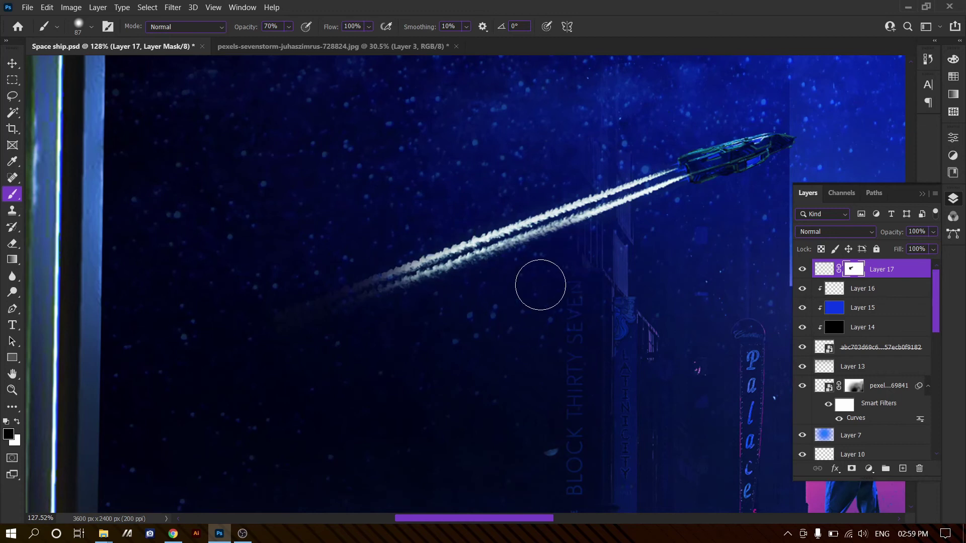
Step: Set the contrail to Linear Light at 70% opacity and select the ship layers too
key(v)
key(ctrl+minus)
key(ctrl+minus)
key(ctrl+minus)
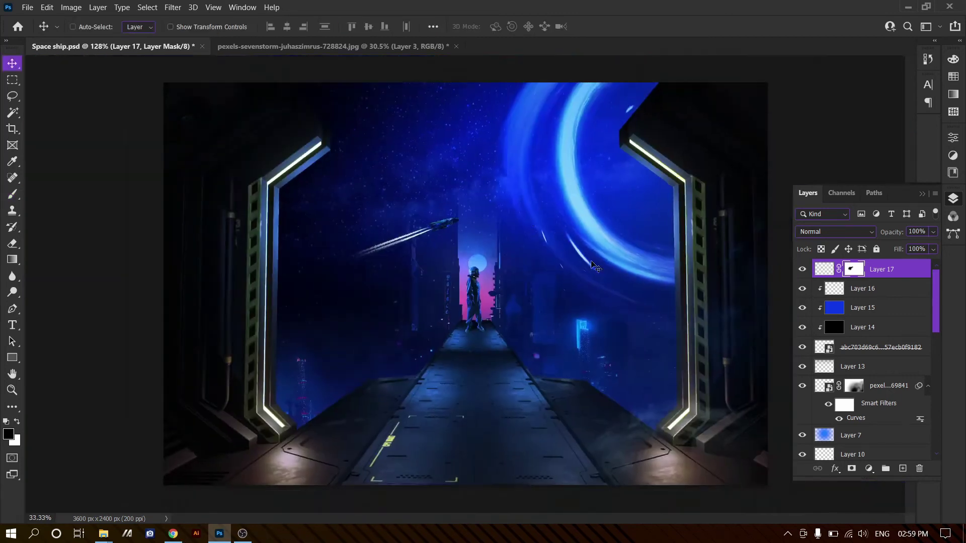
key(ctrl+plus)
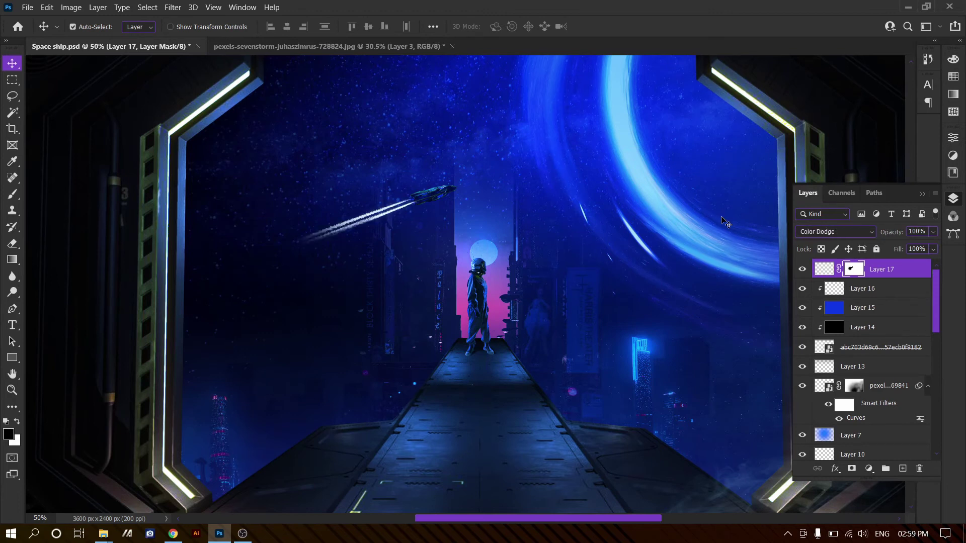
key(shift+minus)
key(shift+minus)
key(shift+minus)
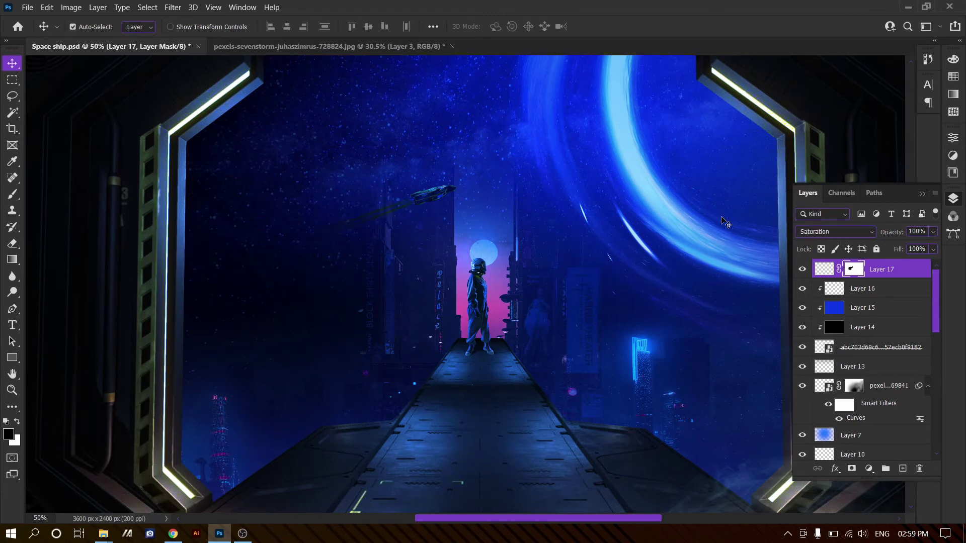
scroll(509, 223, down, 2)
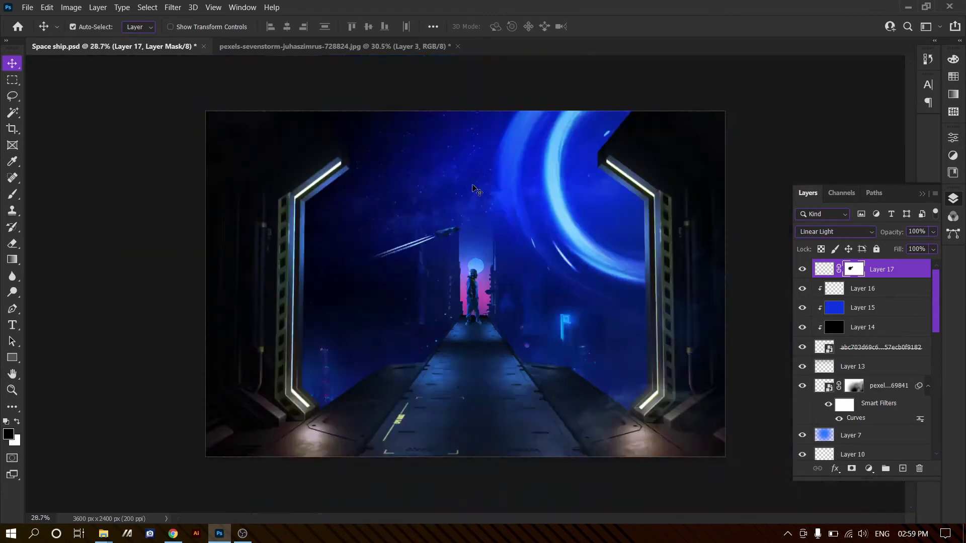
scroll(495, 219, up, 1)
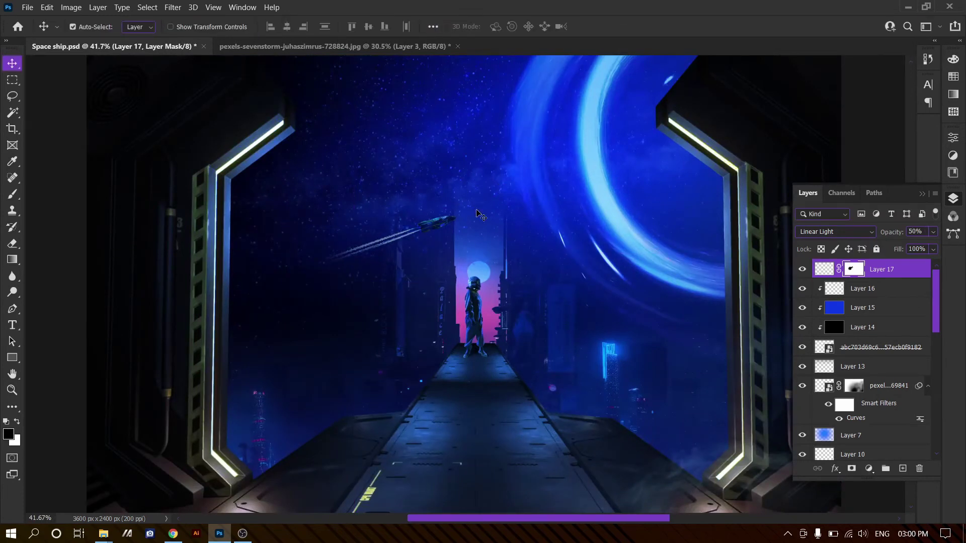
shift+click(872, 346)
Step: Move the ship and contrail left, then shrink and reposition them together
drag(435, 226, 504, 203)
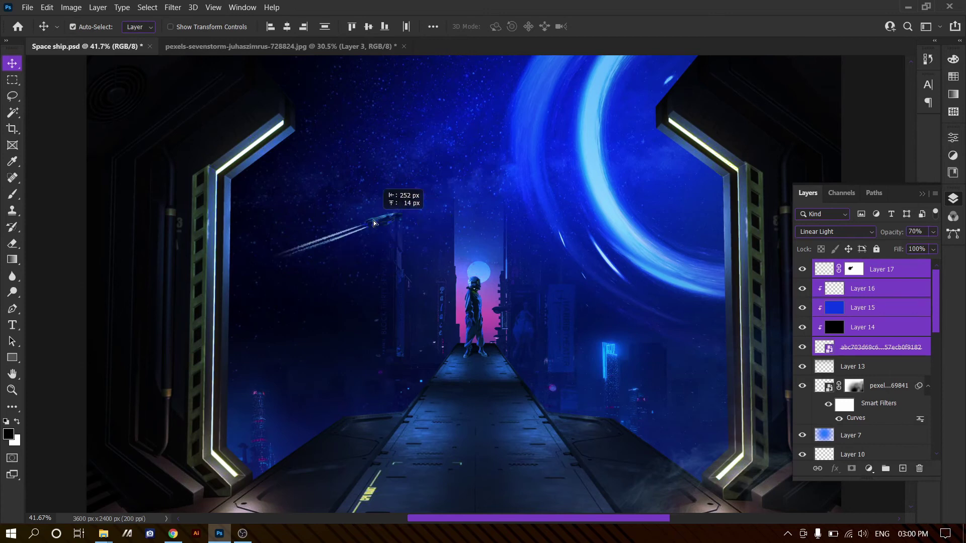
key(ctrl+0)
key(ctrl+t)
drag(740, 118, 662, 144)
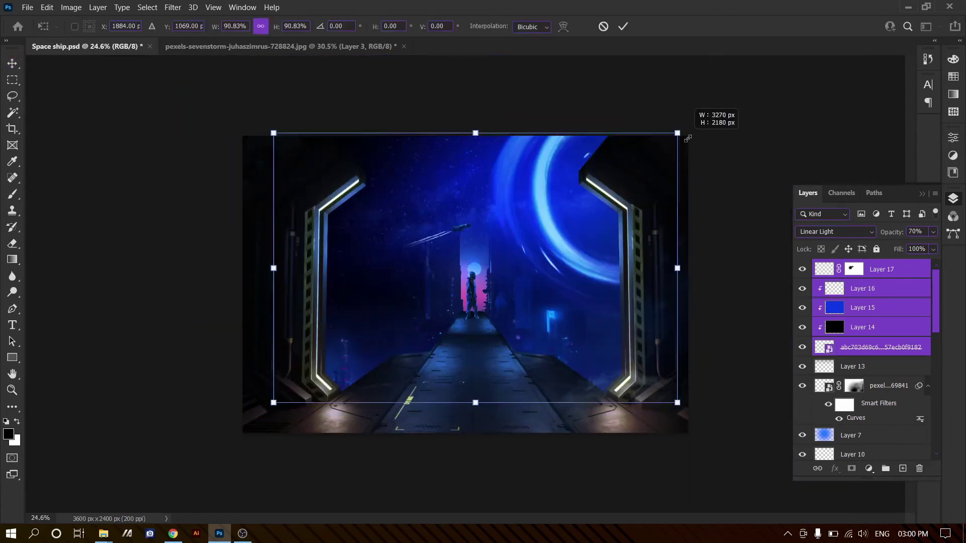
drag(474, 232, 459, 236)
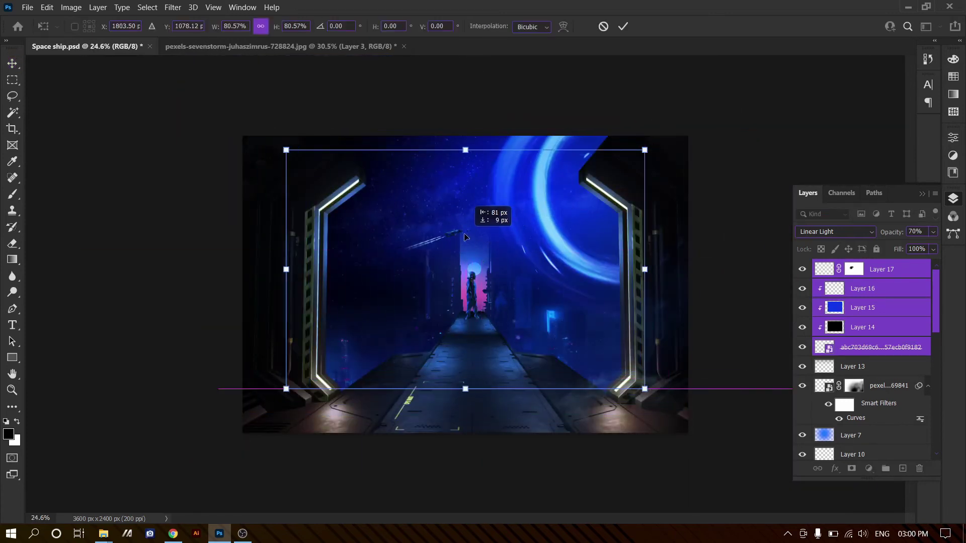
drag(640, 388, 611, 370)
drag(541, 318, 545, 321)
key(Return)
scroll(507, 268, up, 5)
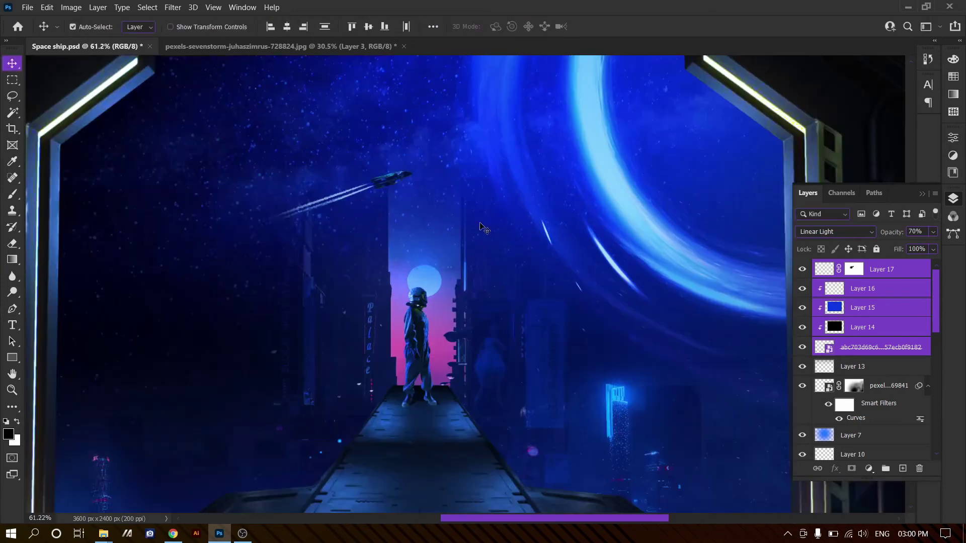
scroll(481, 227, down, 3)
Step: Duplicate the ship and contrail, placing a smaller copy over the planet ring rotated about 16°
key(ctrl+j)
key(ctrl+t)
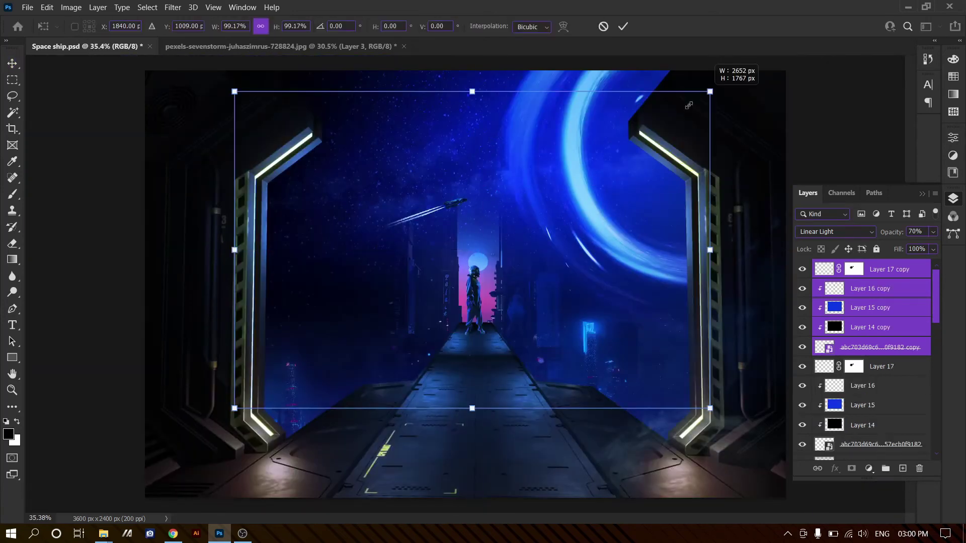
drag(233, 93, 375, 185)
drag(519, 229, 404, 234)
drag(454, 320, 526, 367)
mouse_move(450, 280)
mouse_down()
mouse_move(430, 296)
mouse_move(352, 234)
mouse_move(619, 237)
mouse_up()
drag(723, 312, 693, 264)
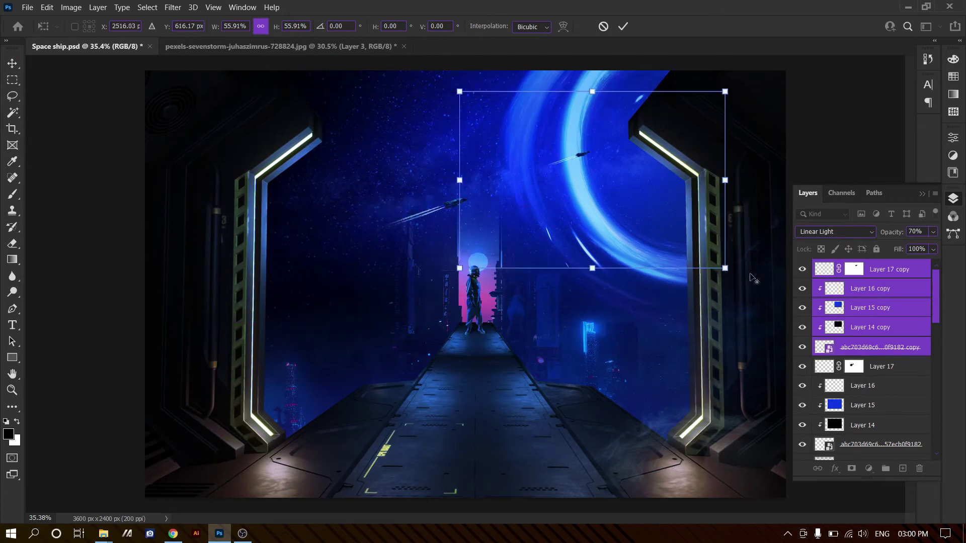
mouse_move(639, 226)
mouse_down()
mouse_move(649, 238)
mouse_move(638, 225)
mouse_up()
drag(704, 113, 724, 169)
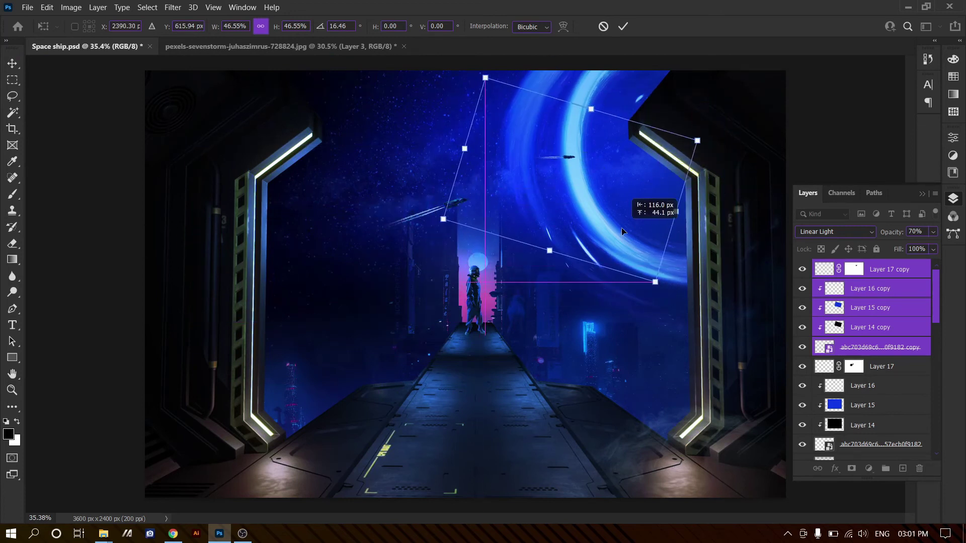
key(Return)
Step: Save the composite with its two ships
scroll(584, 161, up, 5)
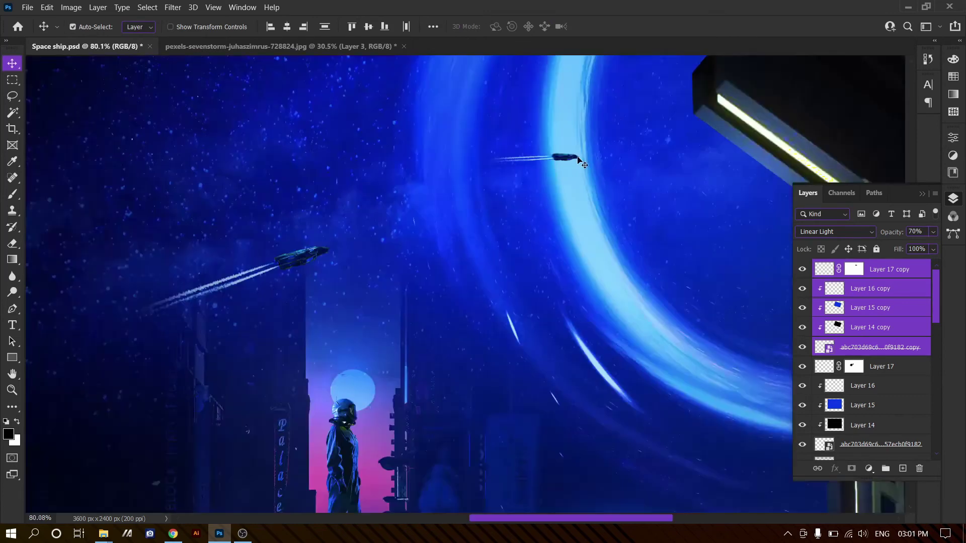
scroll(491, 213, down, 5)
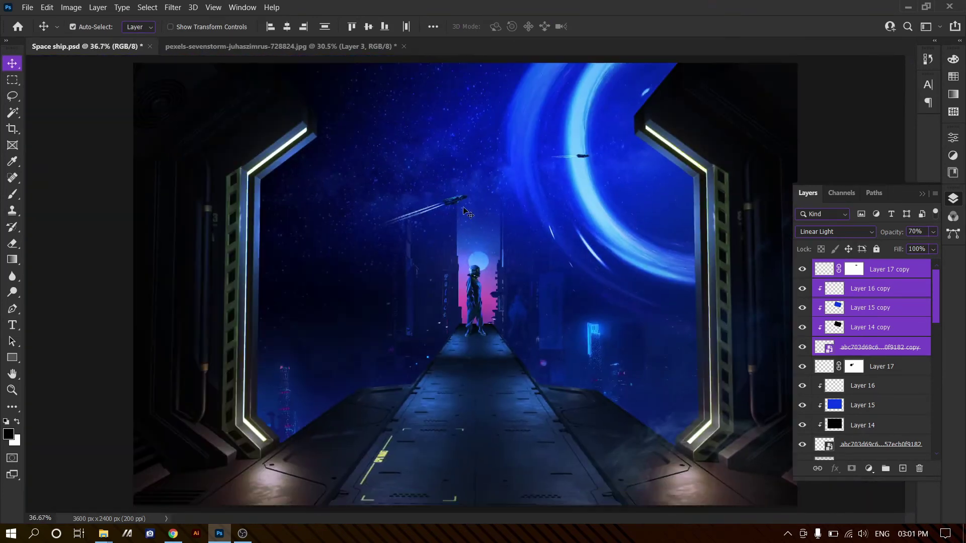
key(ctrl+s)
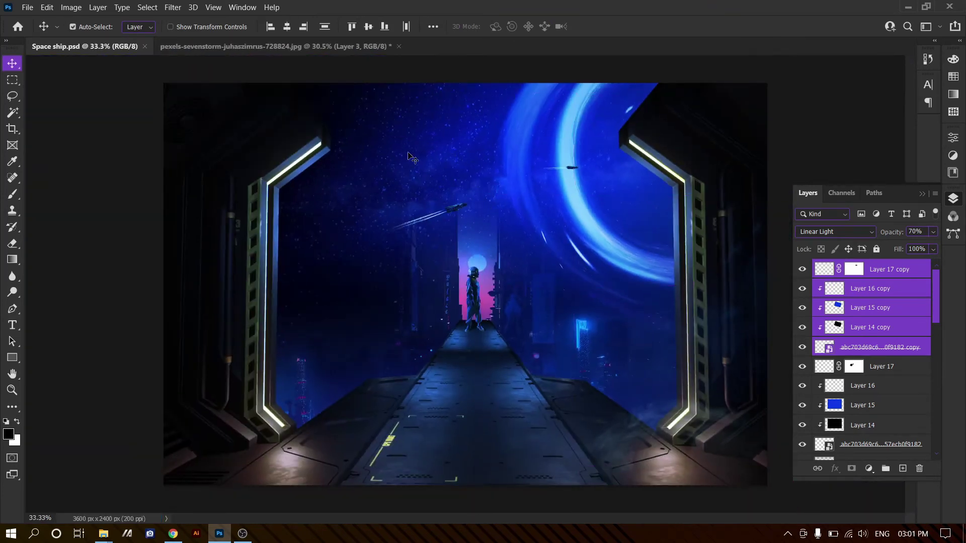
Step: Set the 110854 photo layer's opacity to 60%
scroll(917, 379, down, 5)
scroll(906, 392, down, 5)
click(885, 410)
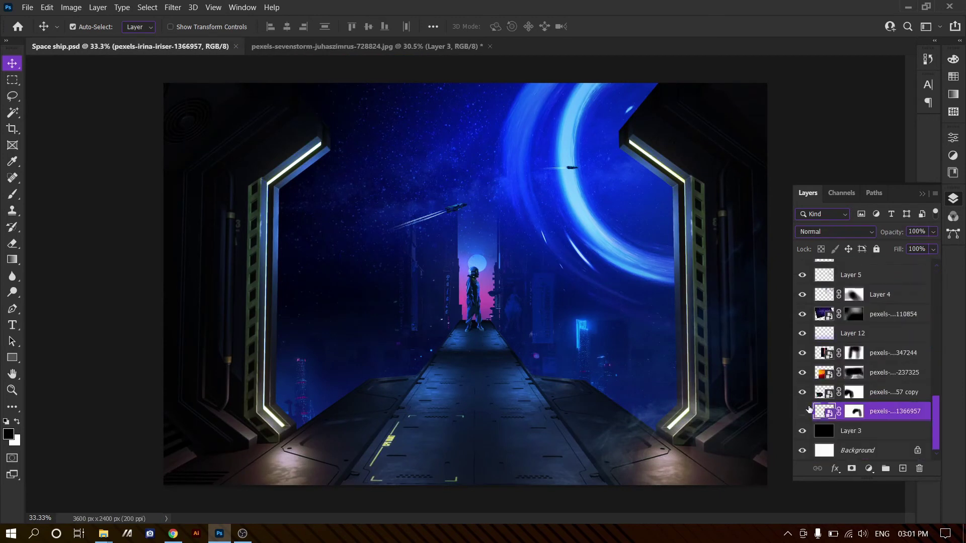
click(893, 314)
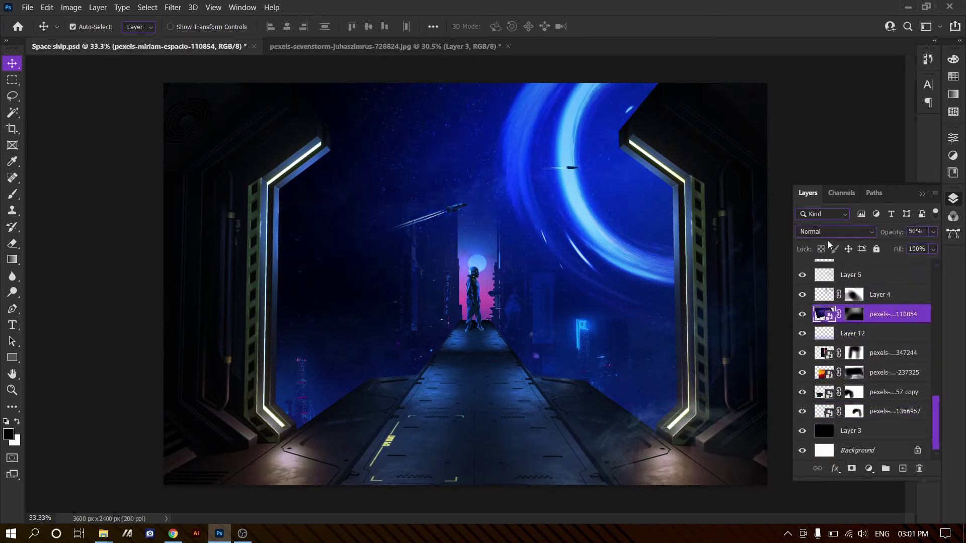
key(6)
Step: Darken Layer 1 further by pulling down its Curves smart filter
scroll(802, 375, up, 3)
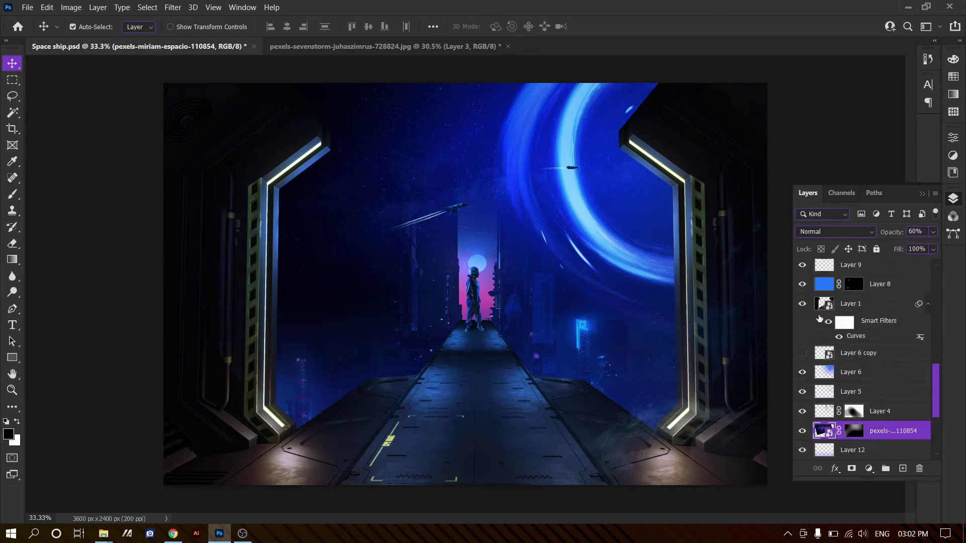
click(803, 305)
click(803, 304)
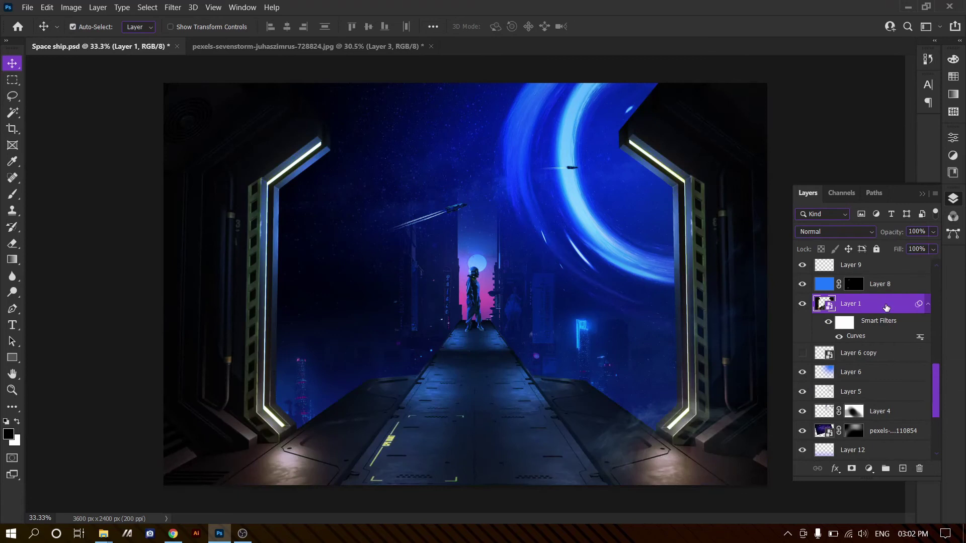
double_click(856, 335)
drag(799, 204, 802, 219)
key(Return)
Step: Apply Color Balance to Layer 1 with Cyan -22 and Blue +74
key(ctrl+b)
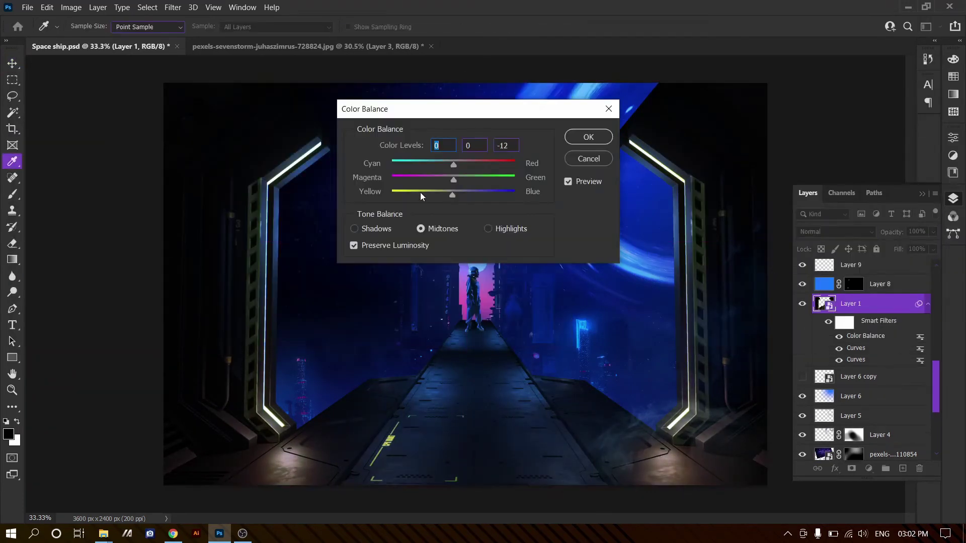
mouse_move(452, 194)
mouse_down()
mouse_move(512, 195)
mouse_move(450, 194)
mouse_move(484, 194)
mouse_up()
drag(487, 109, 784, 59)
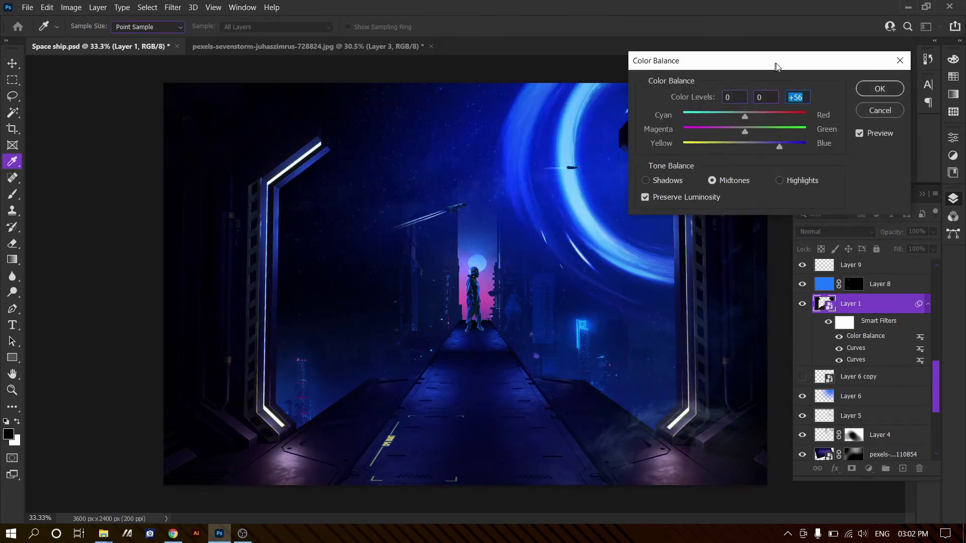
mouse_move(749, 113)
mouse_down()
mouse_move(720, 113)
mouse_move(735, 113)
mouse_up()
drag(784, 145, 795, 145)
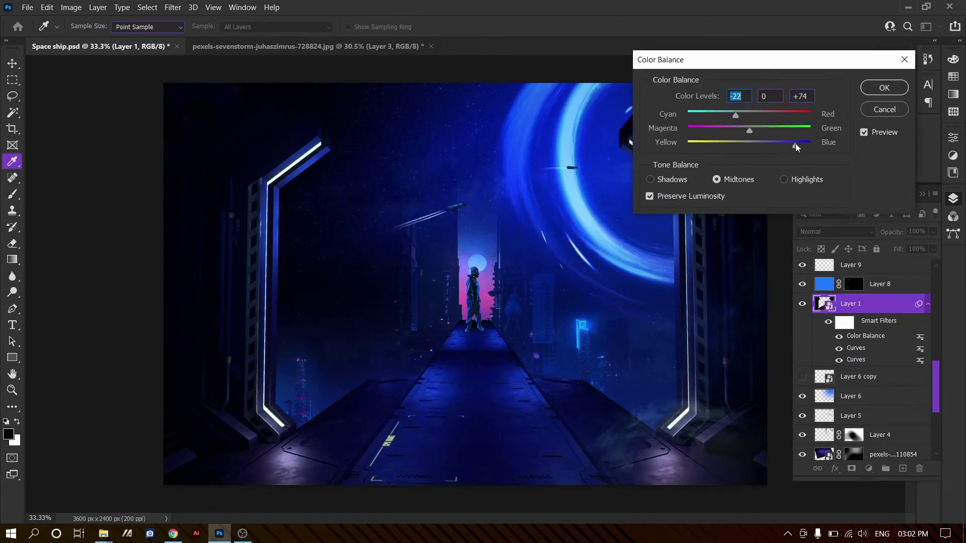
key(Return)
Step: Save, add a new layer and mark a flat elliptical selection on the walkway floor
key(v)
key(ctrl+s)
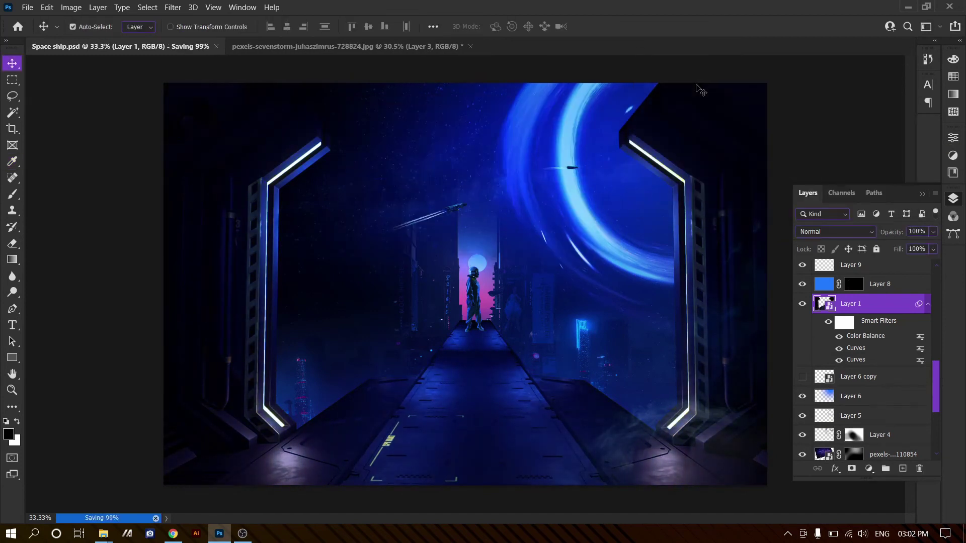
key(ctrl+shift+alt+n)
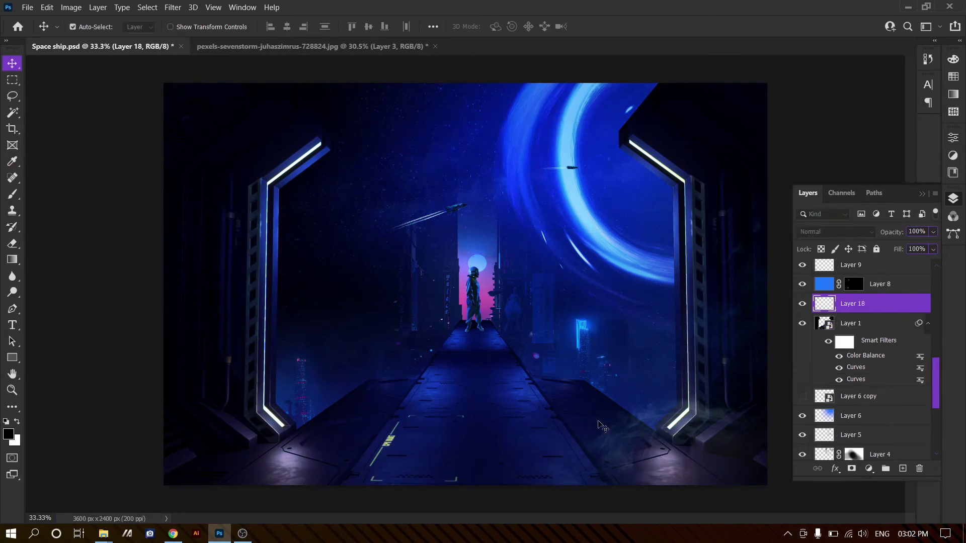
key(m)
scroll(416, 205, up, 3)
scroll(445, 274, up, 3)
scroll(358, 267, up, 2)
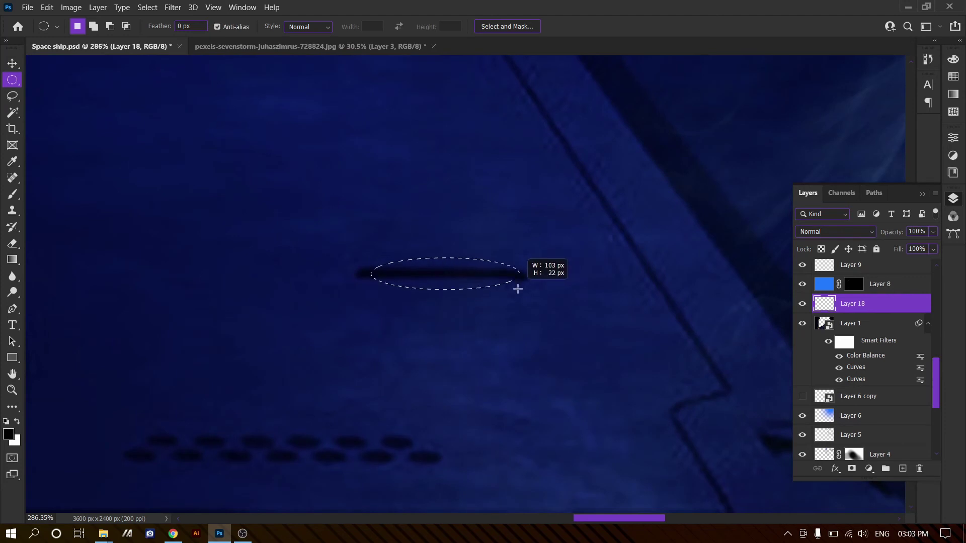
drag(518, 289, 520, 292)
key(ctrl+Up)
key(Return)
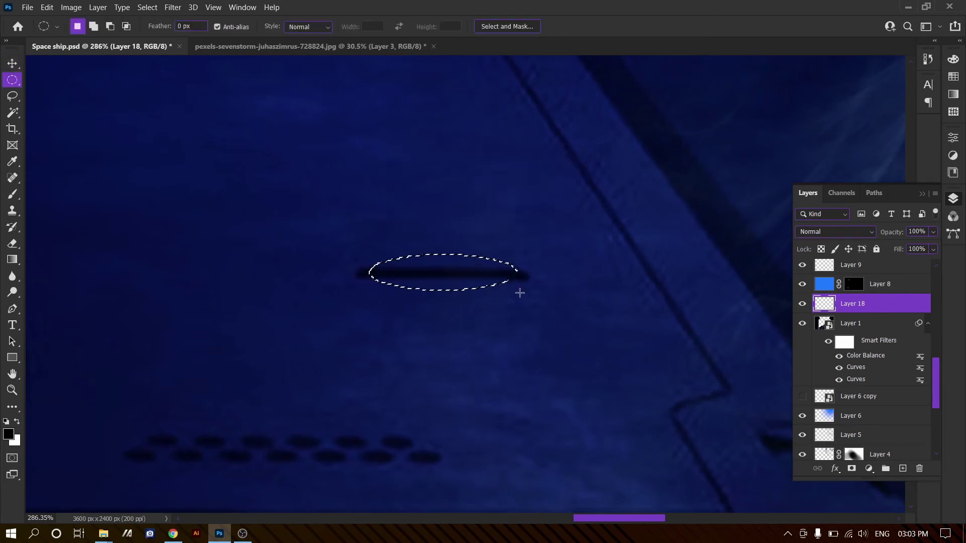
Step: Enlarge the oval selection with Transform Selection and fill it with white
right_click(413, 268)
click(452, 399)
drag(517, 291, 537, 298)
key(Return)
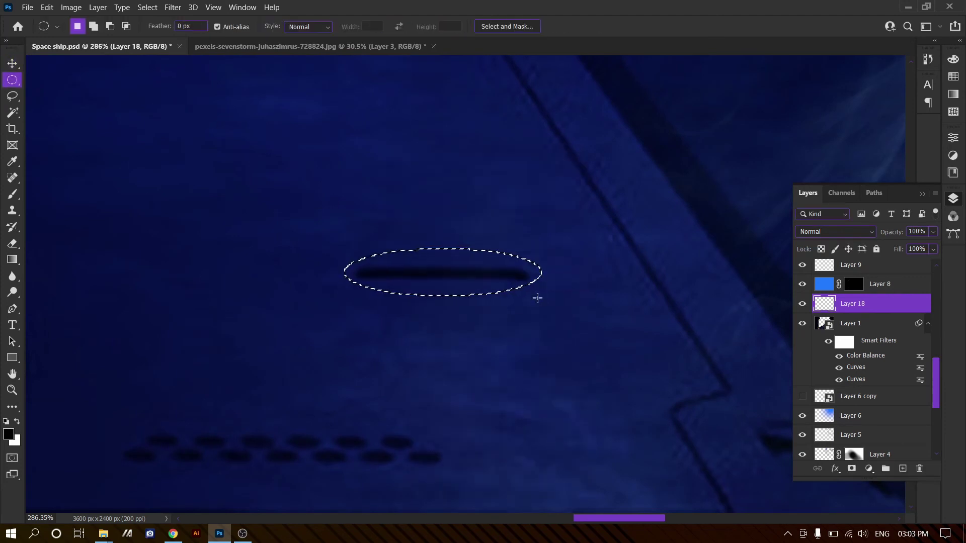
key(ctrl+BackSpace)
key(ctrl+d)
key(v)
Step: Colorize the oval with Hue 228, Saturation 100, Lightness -52
scroll(503, 291, down, 8)
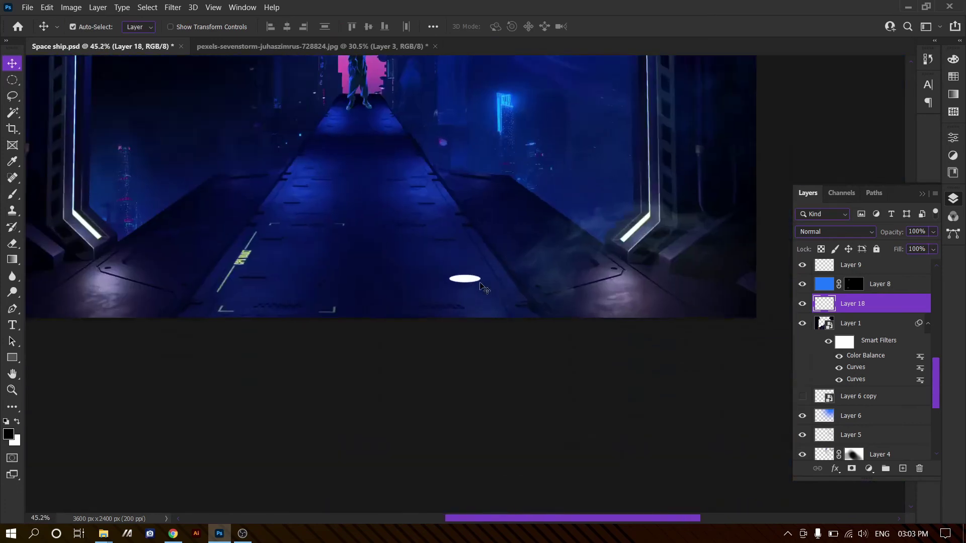
scroll(482, 287, up, 5)
key(ctrl+u)
click(840, 176)
mouse_move(720, 168)
mouse_down()
mouse_move(672, 167)
mouse_move(707, 167)
mouse_up()
mouse_move(711, 132)
mouse_down()
mouse_move(689, 132)
mouse_move(781, 132)
mouse_up()
drag(658, 103, 740, 103)
drag(708, 167, 717, 168)
mouse_move(739, 103)
mouse_down()
mouse_move(730, 104)
mouse_move(755, 104)
mouse_up()
drag(717, 167, 688, 168)
drag(754, 103, 736, 104)
key(ctrl+minus)
key(ctrl+minus)
key(ctrl+minus)
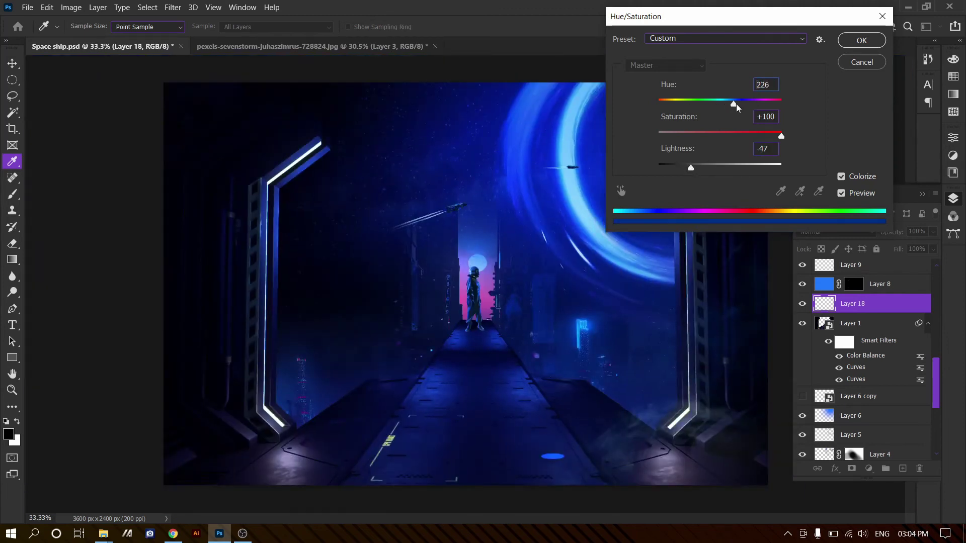
Step: Duplicate the blue oval and give the copy a 10 px Gaussian Blur
key(Return)
key(v)
key(ctrl+j)
click(173, 7)
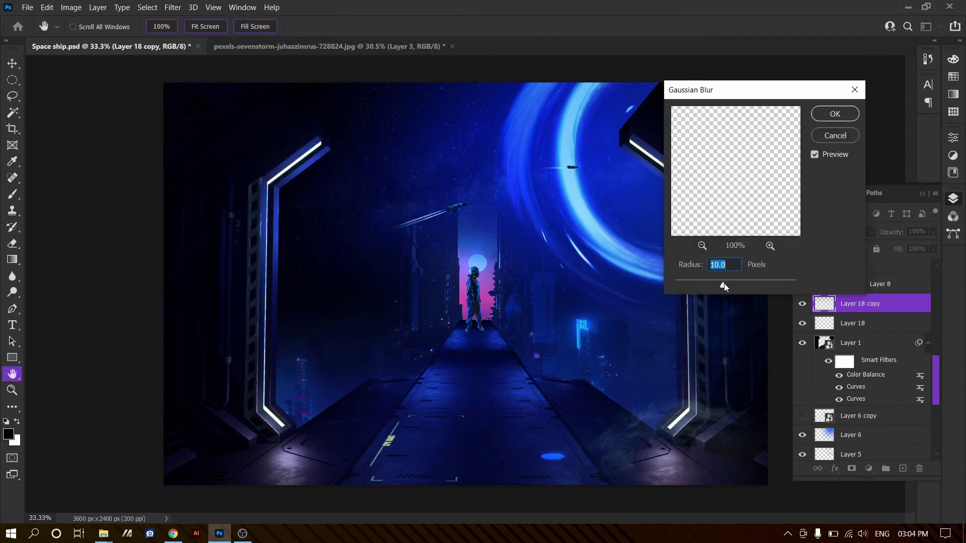
key(Return)
Step: Duplicate the oval again and apply Motion Blur at 90° with distance 140
key(ctrl+j)
key(ctrl+t)
scroll(572, 440, up, 5)
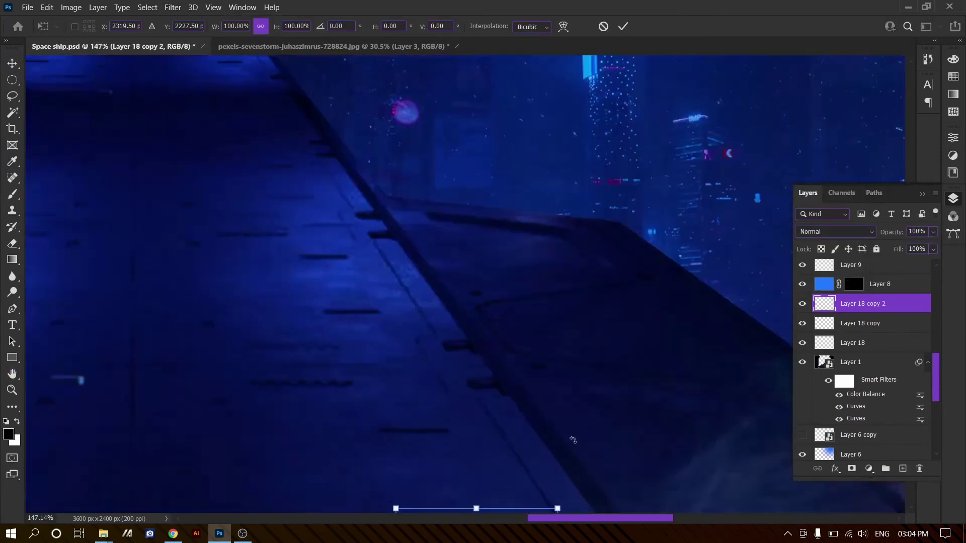
key(Return)
key(h)
drag(573, 440, 556, 264)
click(172, 7)
click(360, 222)
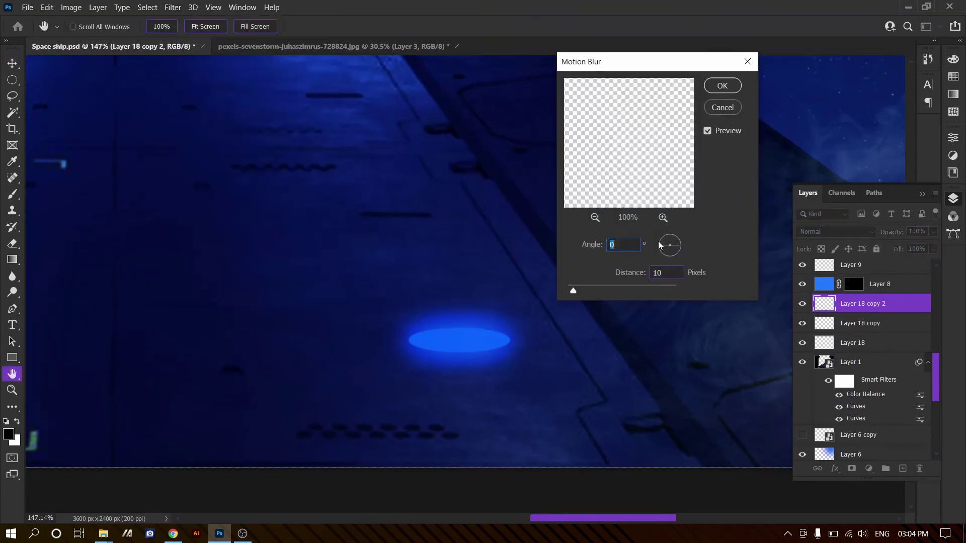
drag(608, 290, 613, 290)
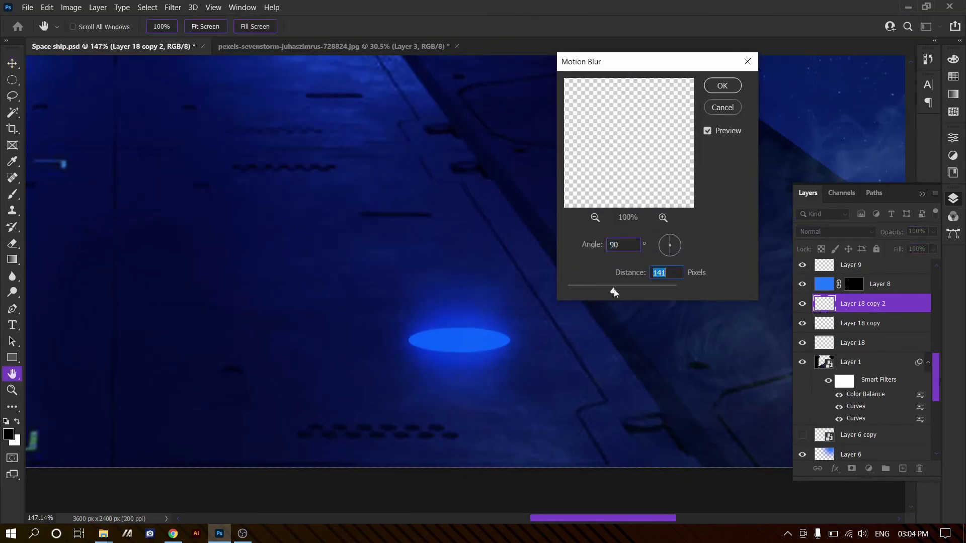
click(723, 86)
Step: Toggle the Gaussian-blurred copy's visibility to compare the glow
key(v)
click(802, 323)
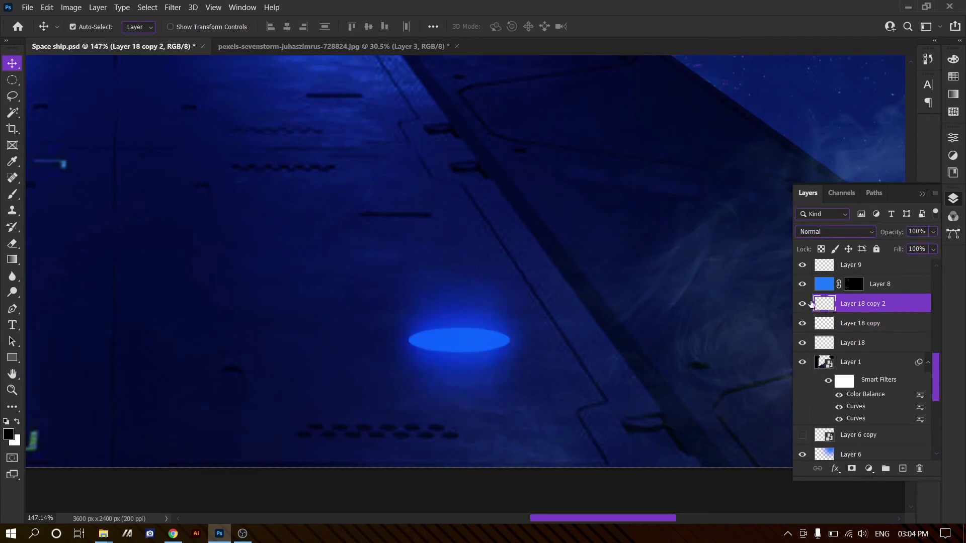
click(802, 323)
Step: Deselect, duplicate the Layer 18 copy floor oval again, and resize the new copy
key(ctrl+d)
key(e)
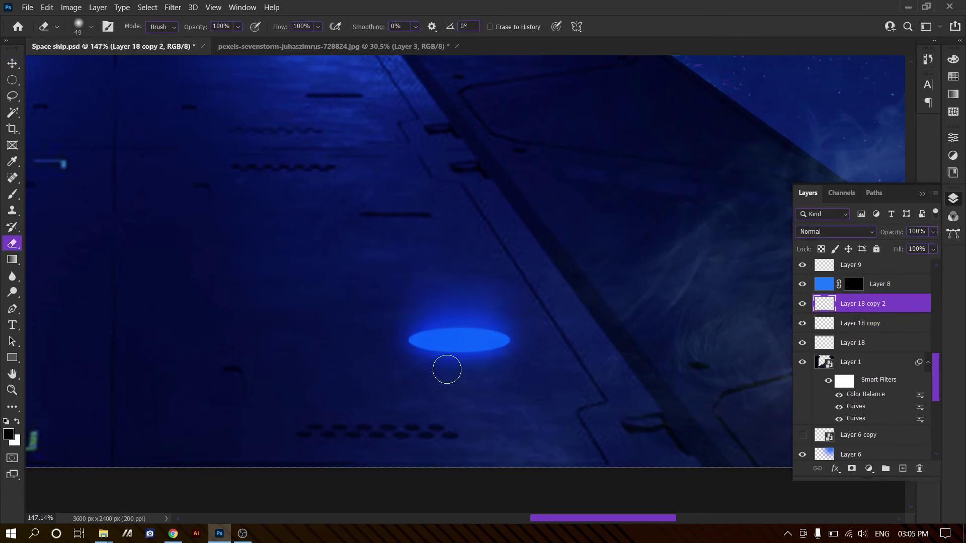
click(854, 323)
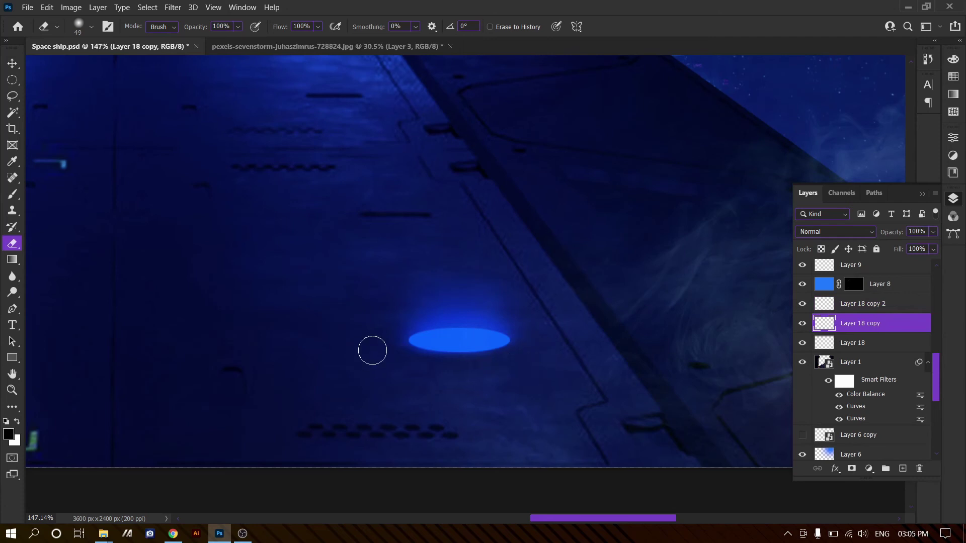
scroll(293, 374, down, 5)
scroll(352, 387, up, 3)
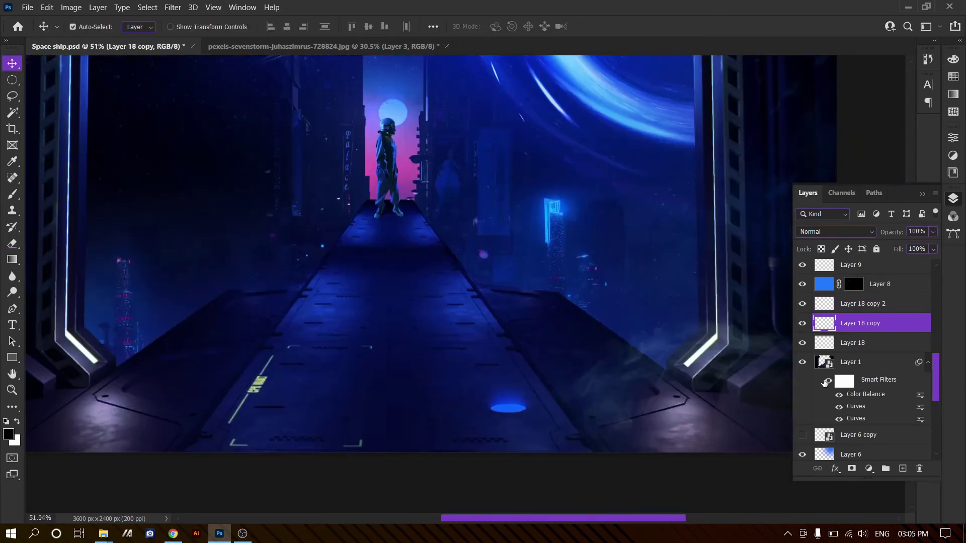
key(ctrl+j)
key(ctrl+t)
scroll(374, 393, up, 3)
drag(374, 393, 578, 338)
key(Return)
Step: Lighten the new oval copy with Hue/Saturation and scale it slightly narrower
key(ctrl+u)
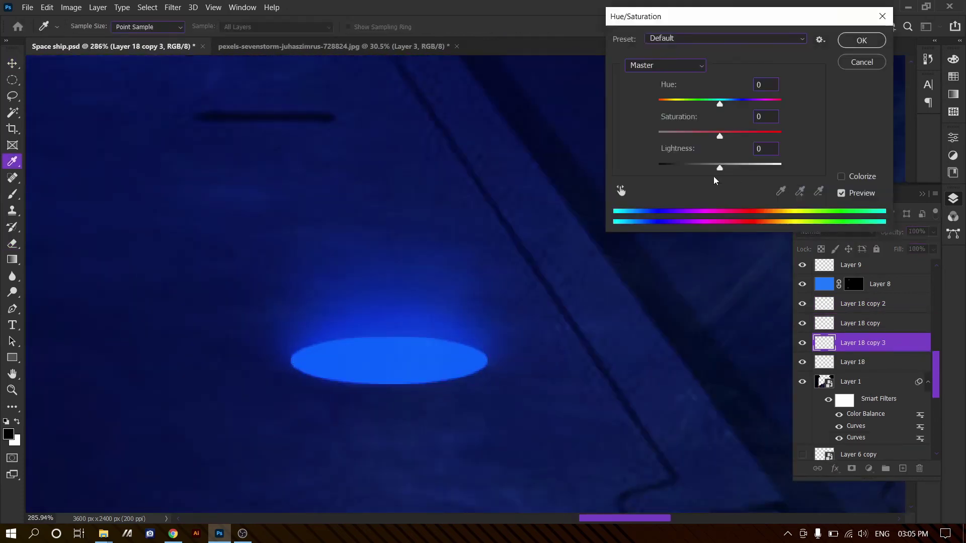
mouse_move(719, 166)
mouse_down()
mouse_move(784, 166)
mouse_move(768, 172)
mouse_up()
click(862, 40)
key(ctrl+t)
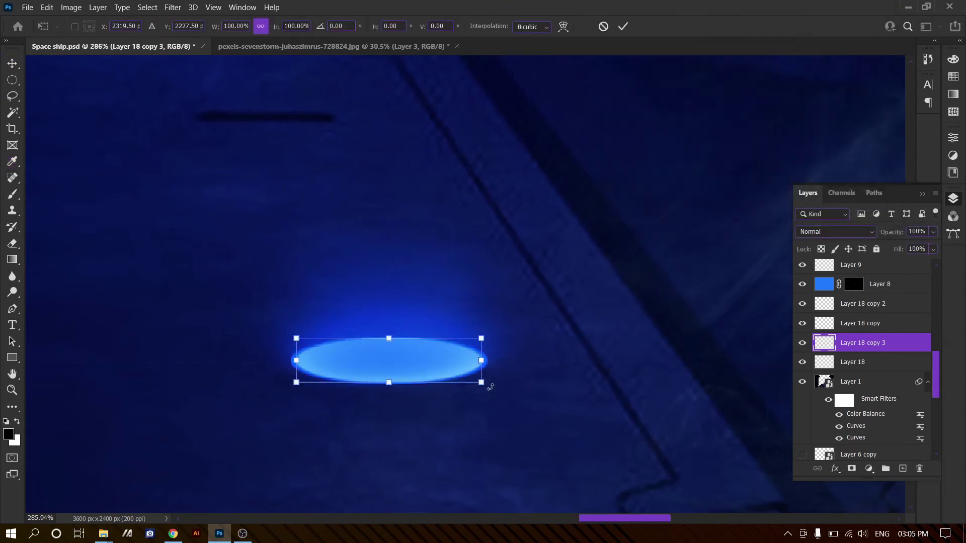
drag(485, 361, 476, 361)
key(Return)
Step: Brighten the oval further to +34 Lightness so its centre glows almost white
key(ctrl+u)
drag(719, 165, 768, 168)
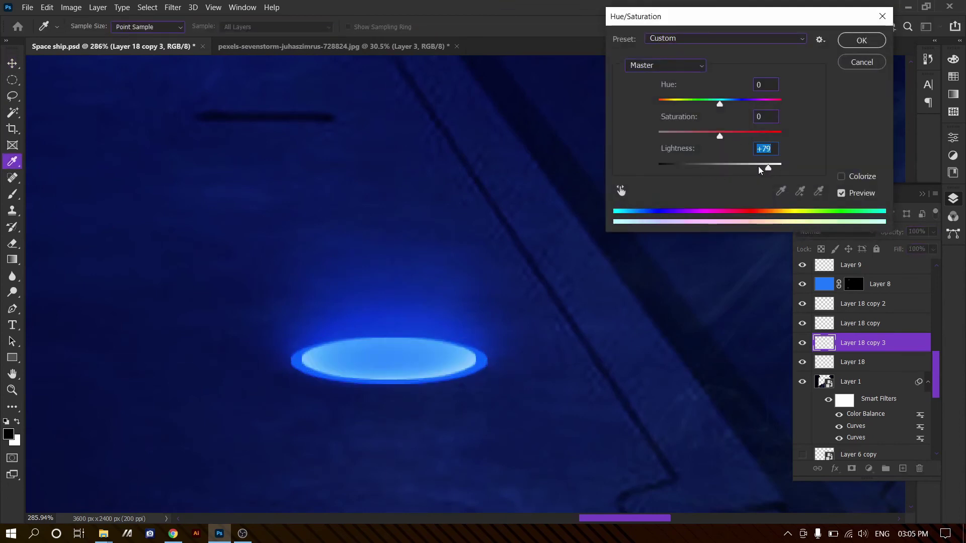
key(Return)
key(ctrl+0)
Step: Merge the ellipse light layers and place a copy on the walkway's left side
shift+click(835, 303)
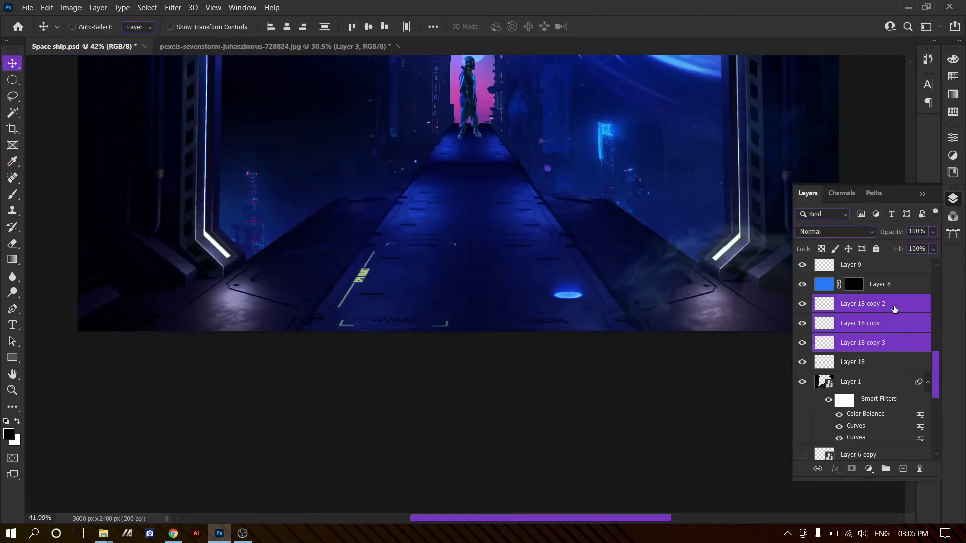
key(ctrl+e)
key(ctrl+e)
click(802, 303)
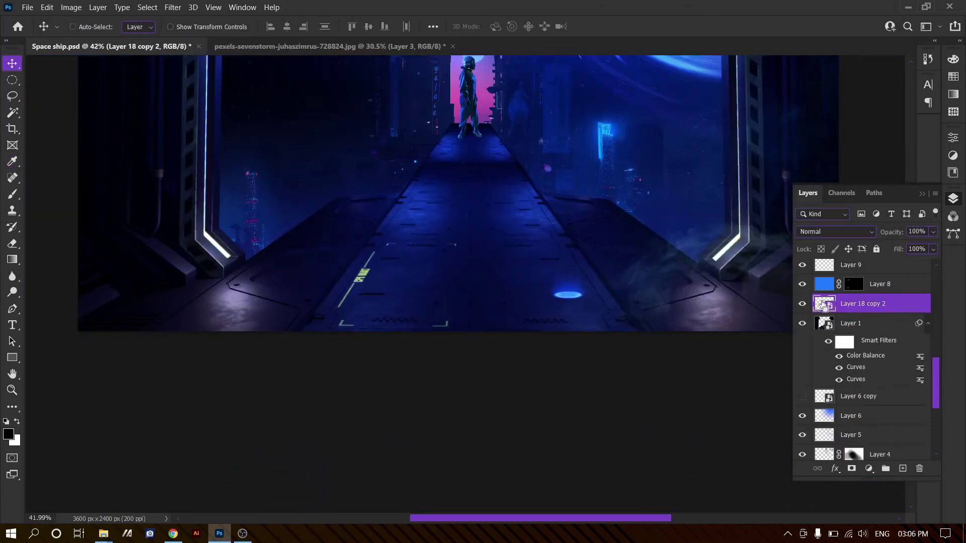
scroll(551, 297, up, 2)
key(ctrl+alt+t)
drag(574, 294, 289, 293)
key(Return)
Step: Duplicate the light pair three times, moving each row up the walkway and narrowing it
shift+click(875, 327)
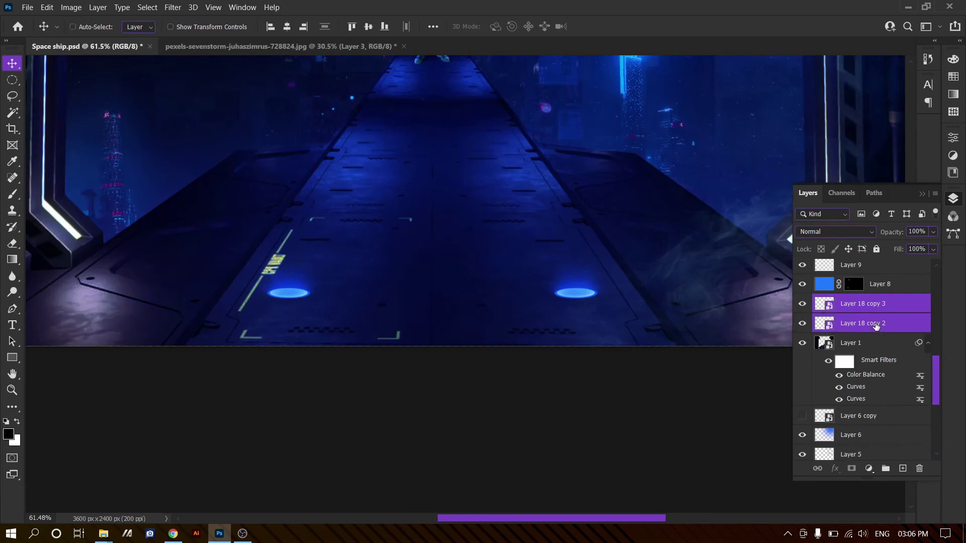
key(ctrl+alt+t)
mouse_move(574, 293)
mouse_down()
mouse_move(552, 237)
mouse_move(583, 237)
mouse_up()
key(Return)
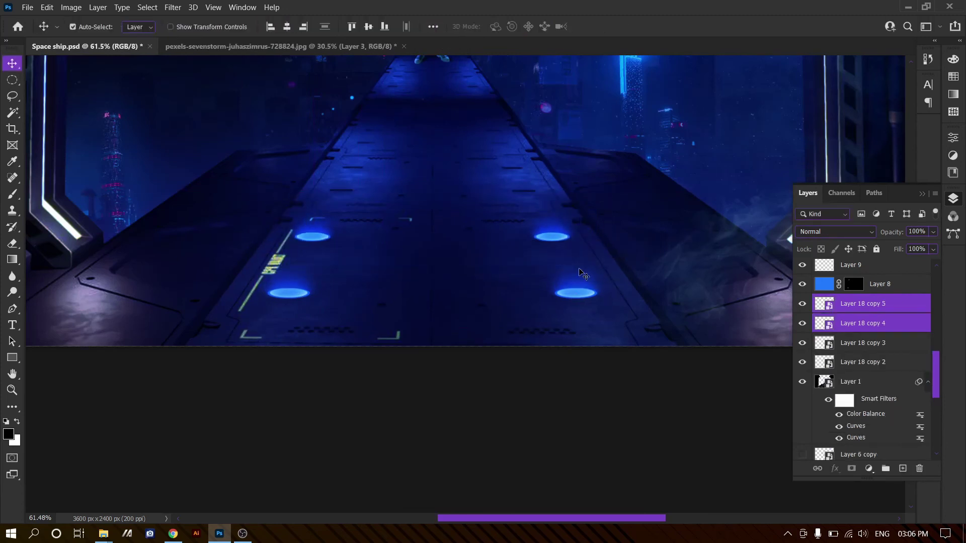
key(ctrl+alt+t)
mouse_move(557, 242)
mouse_down()
mouse_move(556, 193)
mouse_move(552, 217)
mouse_up()
key(Return)
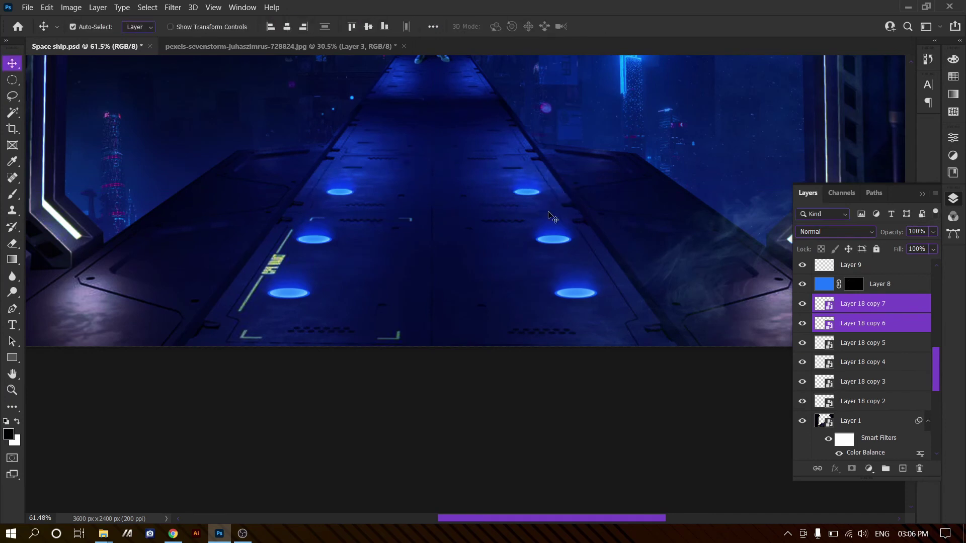
scroll(553, 218, up, 3)
key(ctrl+alt+t)
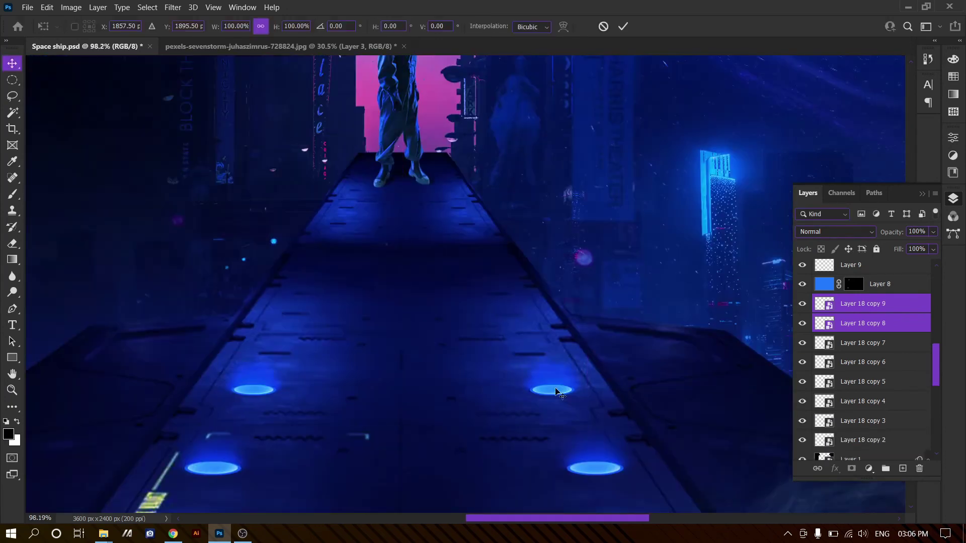
drag(553, 391, 553, 335)
drag(584, 370, 559, 385)
key(Return)
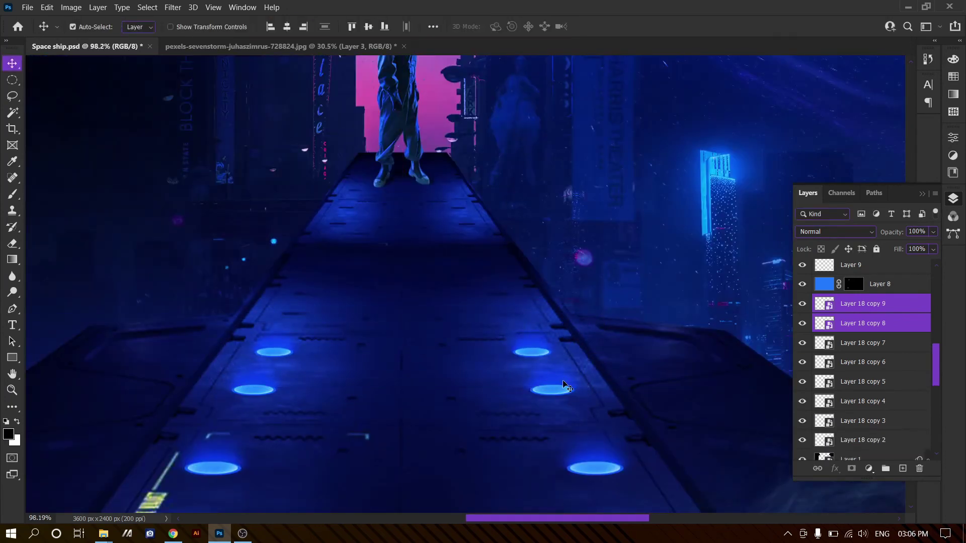
Step: Add two more smaller, narrower light pairs further up the walkway toward the astronaut
scroll(513, 342, down, 3)
scroll(513, 343, up, 2)
scroll(513, 342, up, 3)
key(ctrl+alt+t)
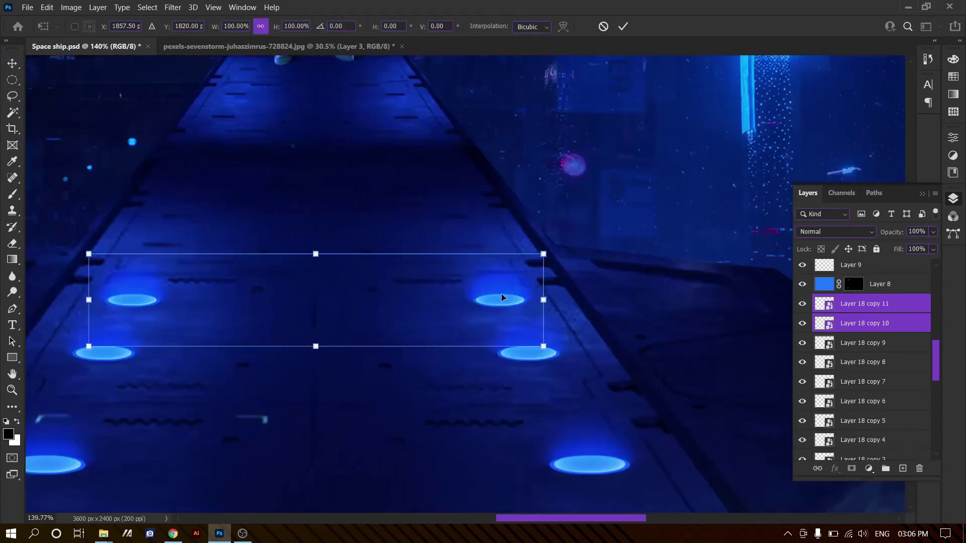
mouse_move(501, 294)
mouse_down()
mouse_move(517, 205)
mouse_move(540, 276)
mouse_move(540, 209)
mouse_up()
alt+drag(543, 280, 503, 272)
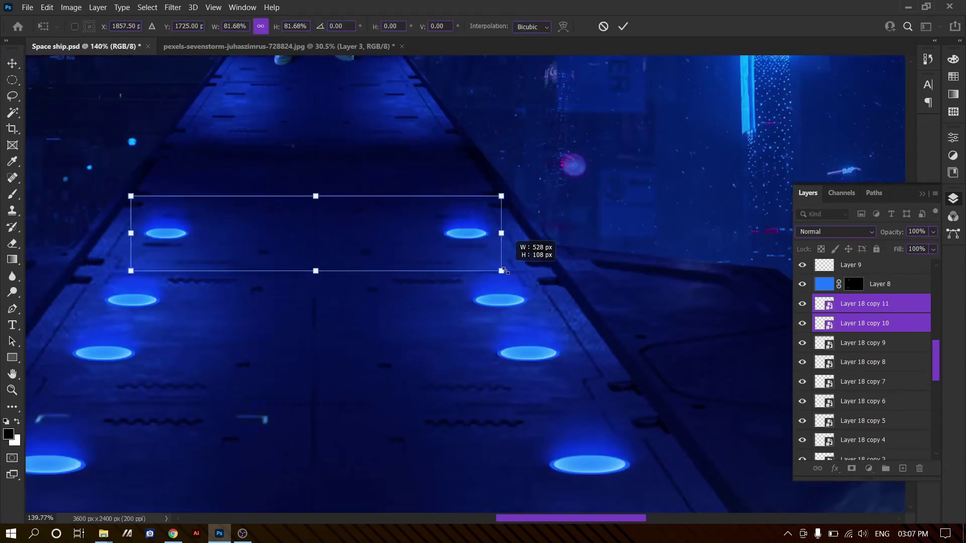
key(Return)
key(ctrl+alt+t)
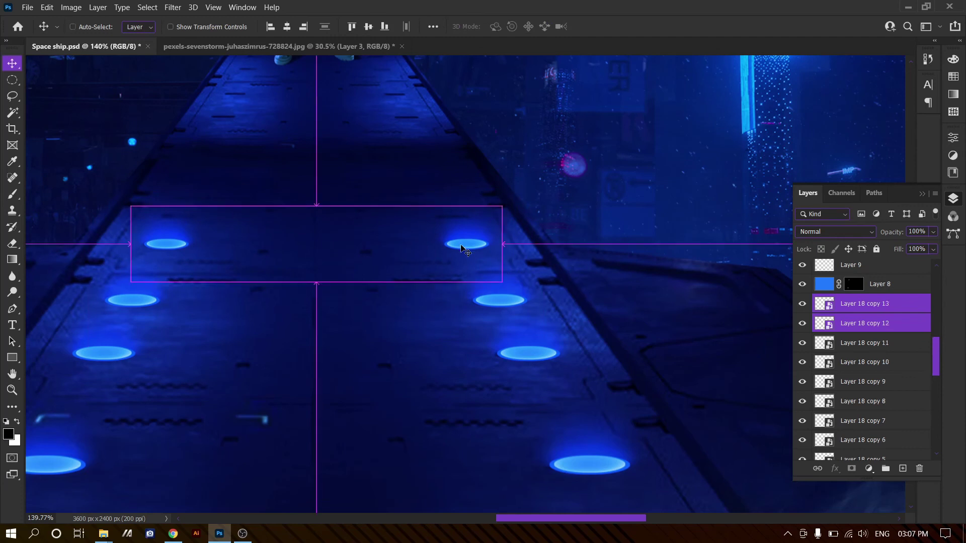
scroll(459, 244, up, 3)
drag(459, 244, 410, 196)
alt+drag(575, 253, 546, 237)
key(Return)
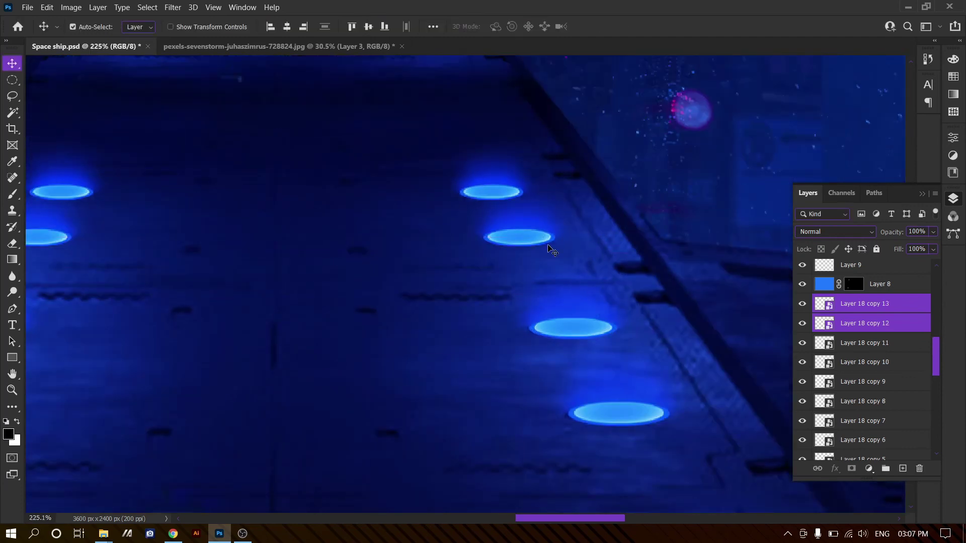
scroll(522, 308, down, 8)
Step: Merge Layer 18 copies 12/13, 10/11 and 8/9 into single light layers
key(ctrl+e)
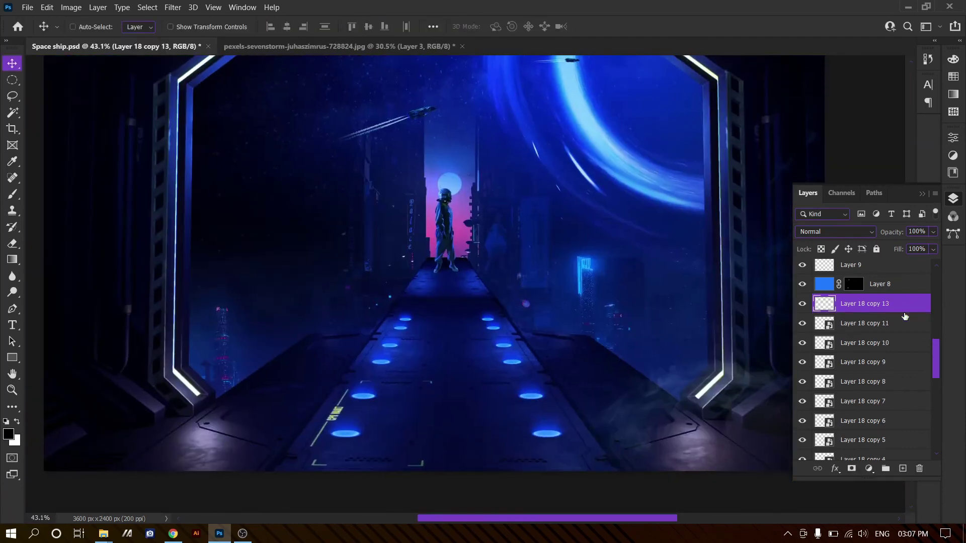
click(859, 330)
shift+click(850, 344)
key(ctrl+e)
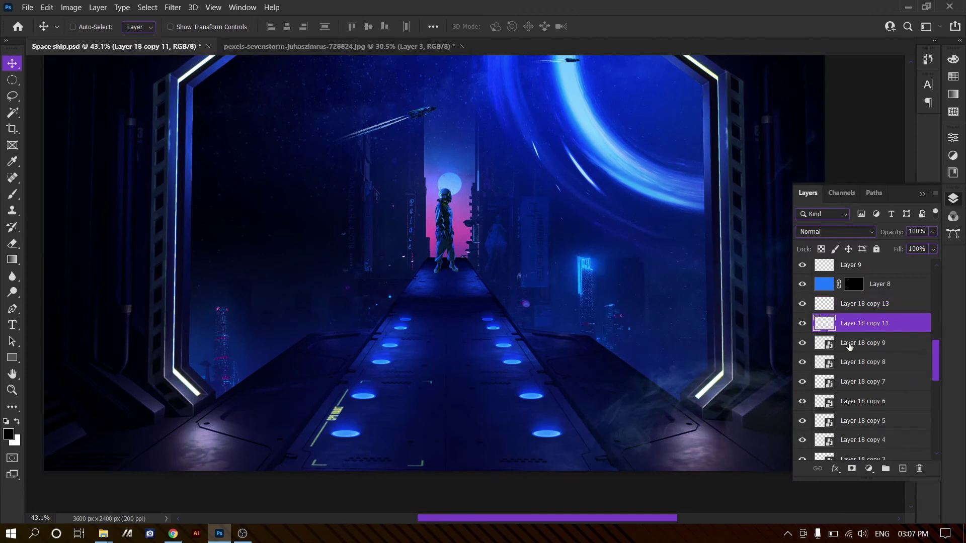
text(40)
click(849, 344)
shift+click(860, 362)
key(ctrl+e)
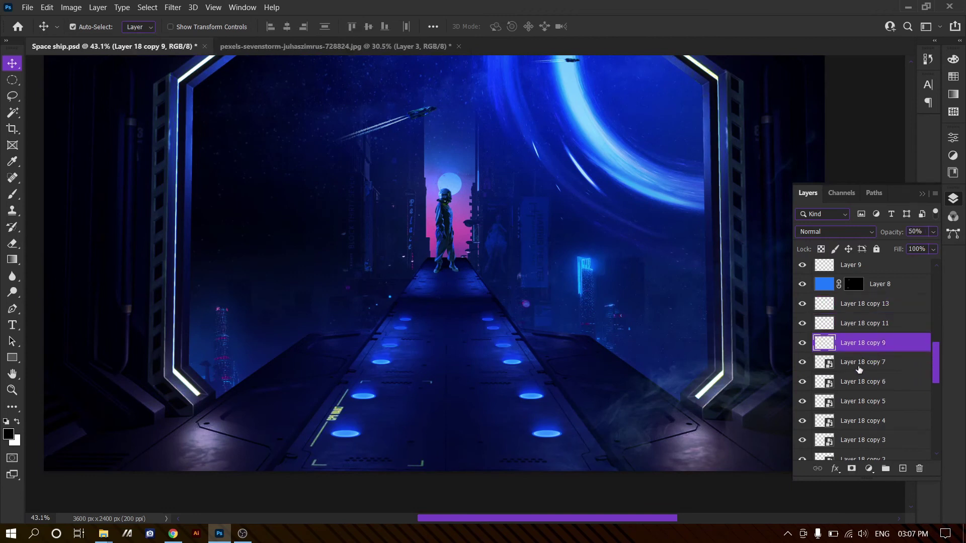
Step: Merge copies 6/7 and 4/5, then fade the distant copy 7 and copy 9 lights
click(859, 363)
shift+click(860, 382)
key(ctrl+e)
click(862, 382)
shift+click(863, 401)
key(ctrl+e)
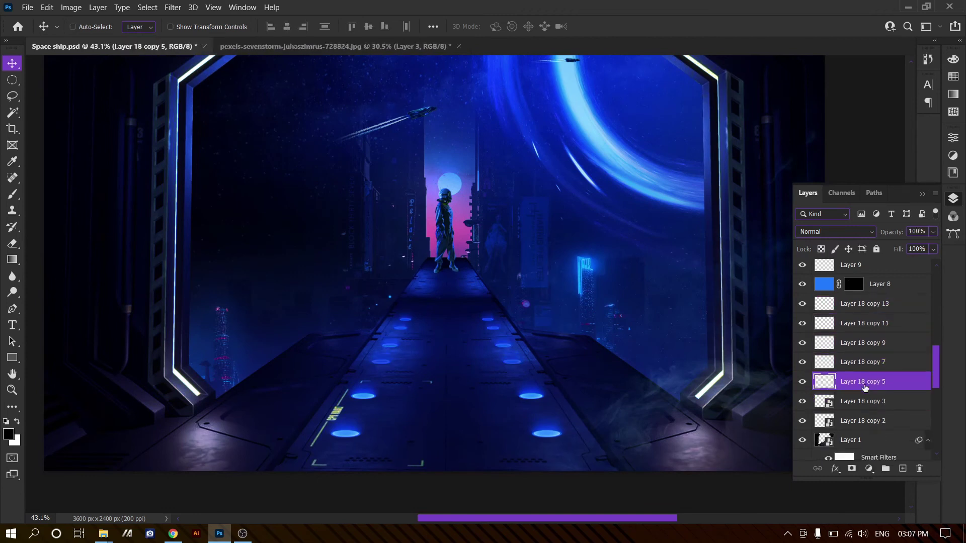
click(871, 366)
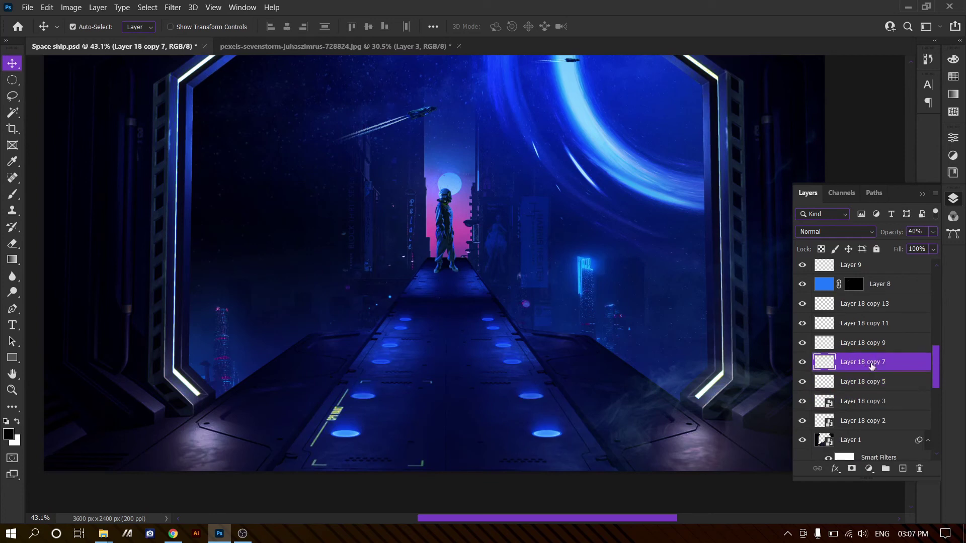
click(856, 344)
scroll(524, 351, down, 3)
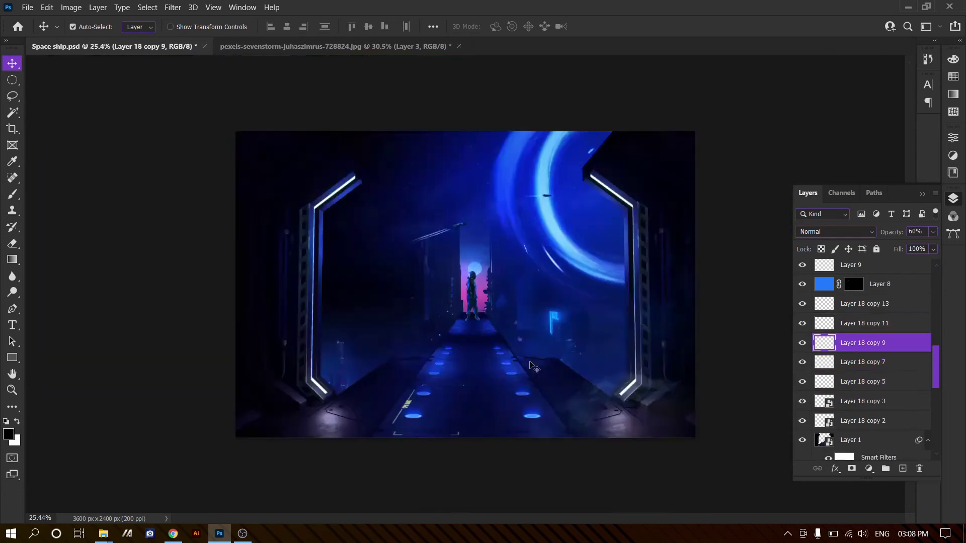
scroll(524, 351, up, 3)
scroll(594, 329, down, 2)
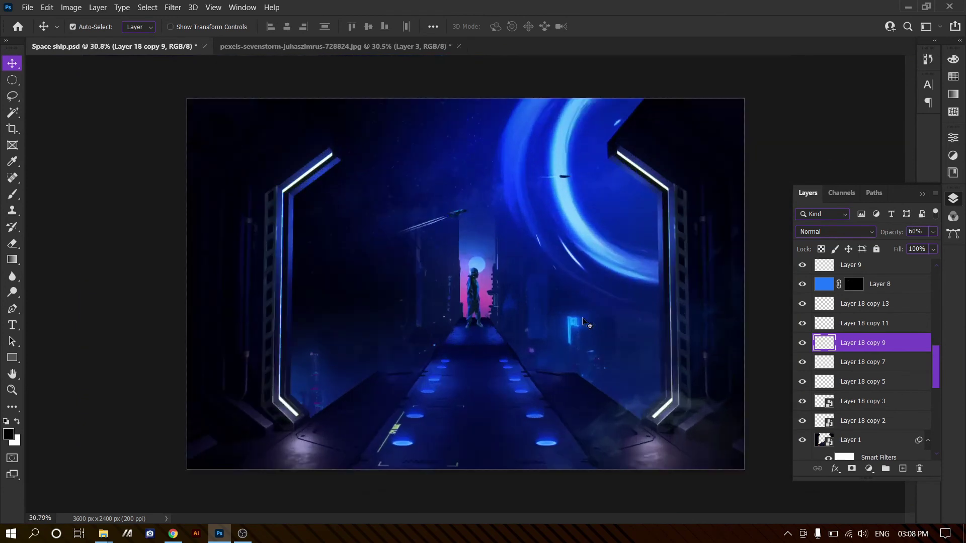
key(ctrl+s)
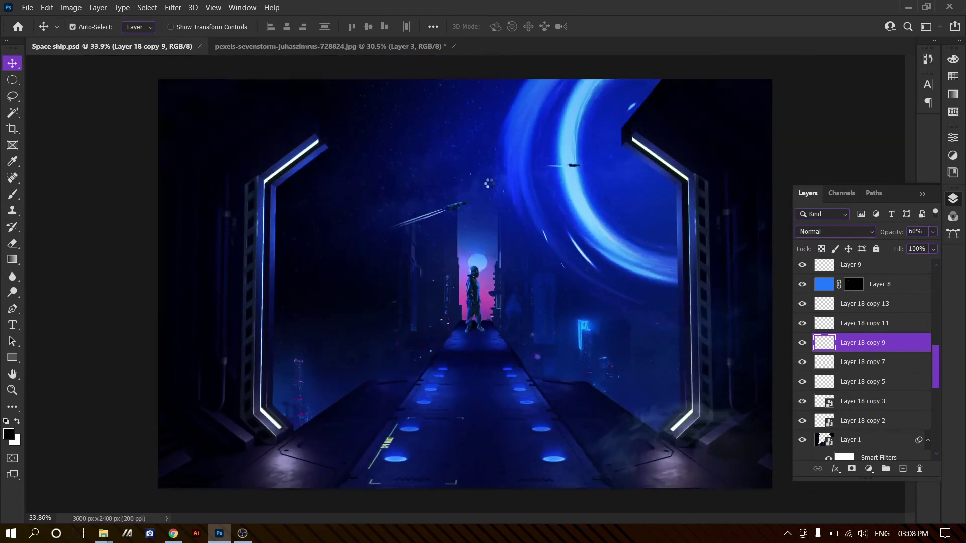
drag(548, 194, 556, 225)
key(Return)
key(ctrl+shift+bracketleft)
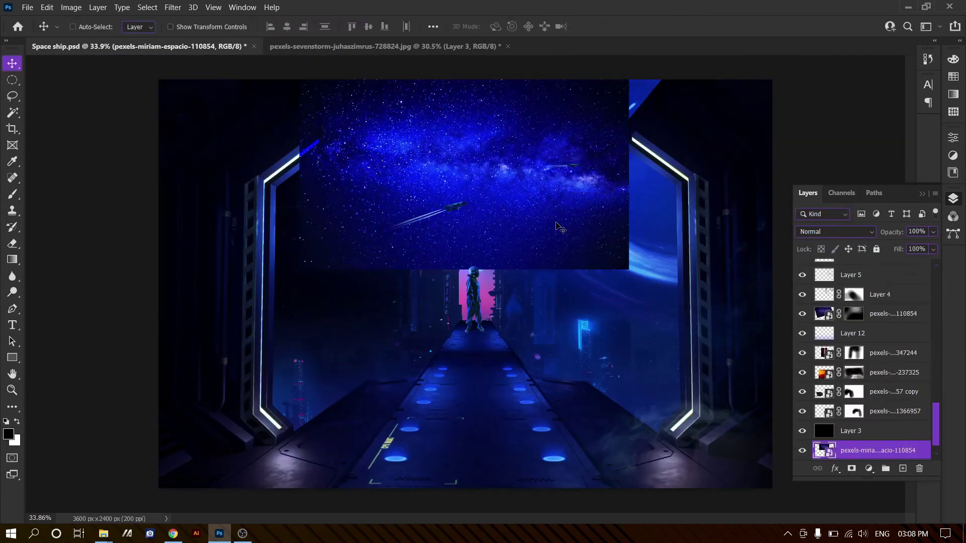
key(0)
key(shift+minus)
key(shift+minus)
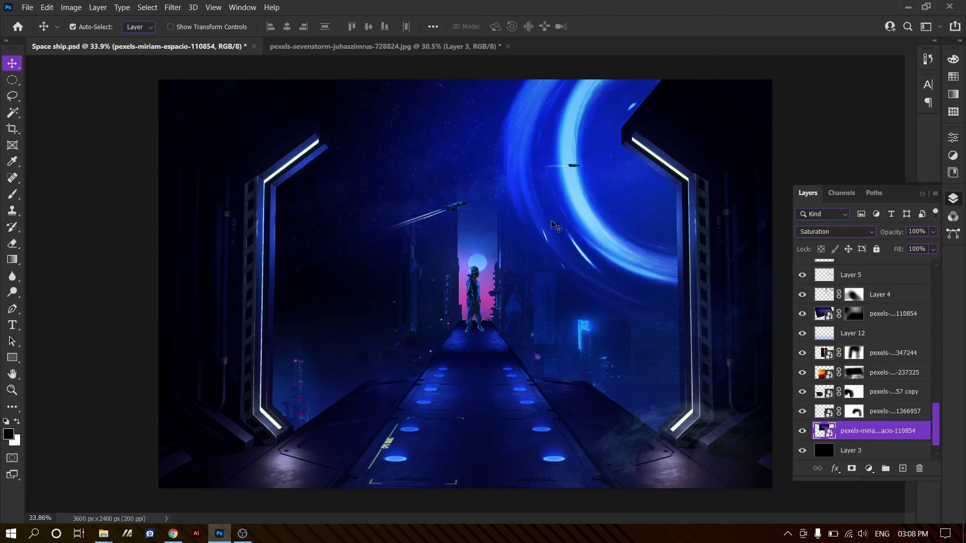
key(shift+minus)
key(shift+minus)
key(shift+minus)
key(shift+minus)
key(shift+minus)
key(shift+minus)
key(shift+minus)
key(shift+minus)
key(alt+bracketleft)
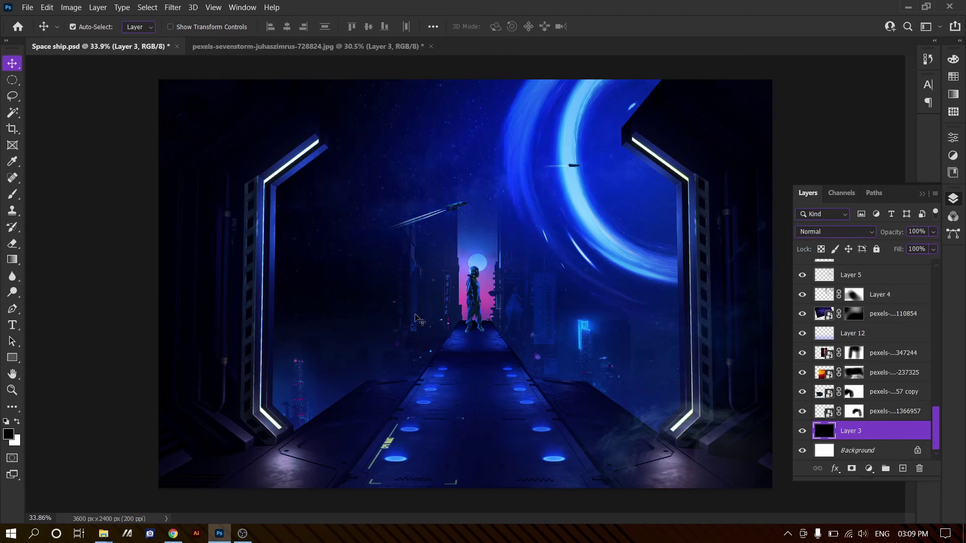
key(alt+bracketright)
key(alt+bracketright)
key(alt+bracketright)
key(alt+bracketright)
key(alt+bracketright)
key(alt+bracketright)
key(alt+bracketright)
key(alt+bracketright)
key(alt+bracketright)
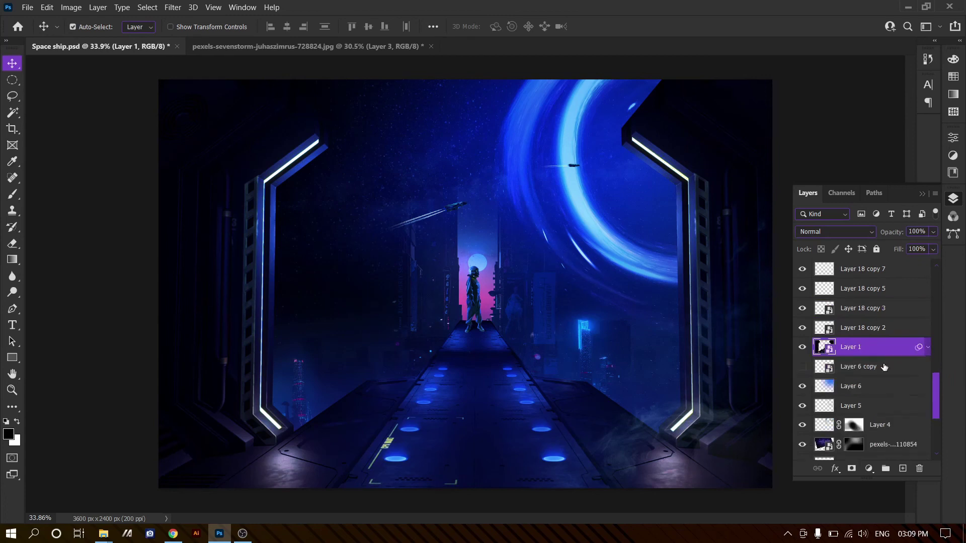
key(alt+bracketleft)
key(alt+bracketleft)
key(alt+bracketleft)
key(alt+bracketleft)
key(alt+bracketleft)
Step: Switch to the Brush on Layer 18 and enlarge it to cover a wide area
key(b)
alt+click(582, 180)
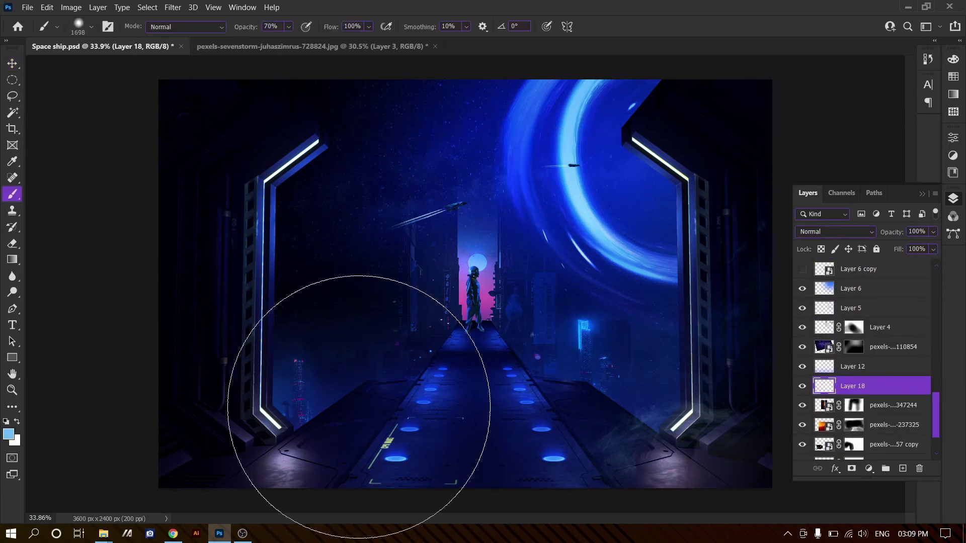
scroll(448, 417, down, 3)
key(bracketright)
key(bracketright)
key(bracketright)
scroll(573, 335, up, 2)
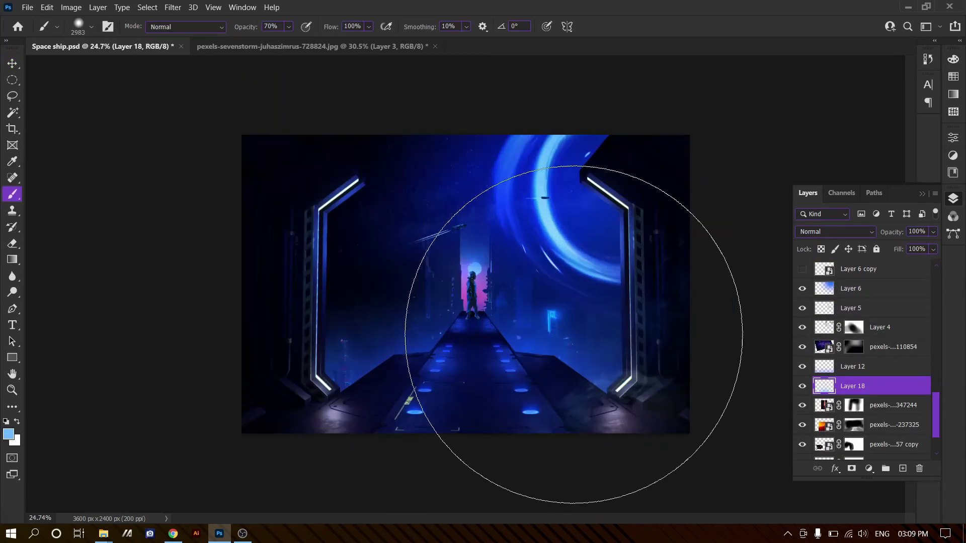
Step: Stretch the Layer 18 light-blue haze across the corridor with Free Transform and save
key(ctrl+t)
drag(463, 226, 463, 151)
mouse_move(237, 293)
mouse_down()
mouse_move(119, 300)
mouse_move(216, 300)
mouse_up()
drag(830, 302, 715, 301)
drag(465, 156, 467, 267)
key(Return)
scroll(521, 289, up, 2)
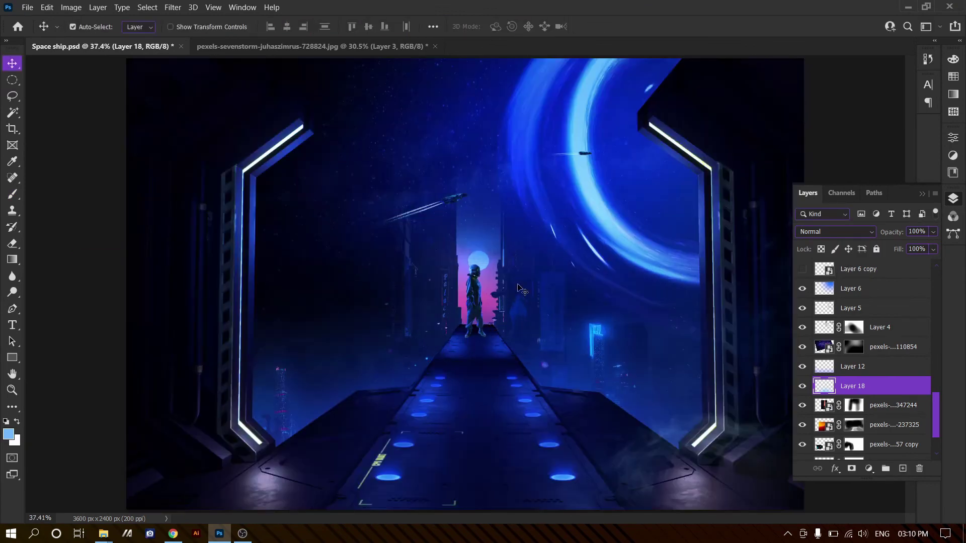
scroll(522, 289, down, 2)
scroll(457, 283, up, 1)
key(ctrl+s)
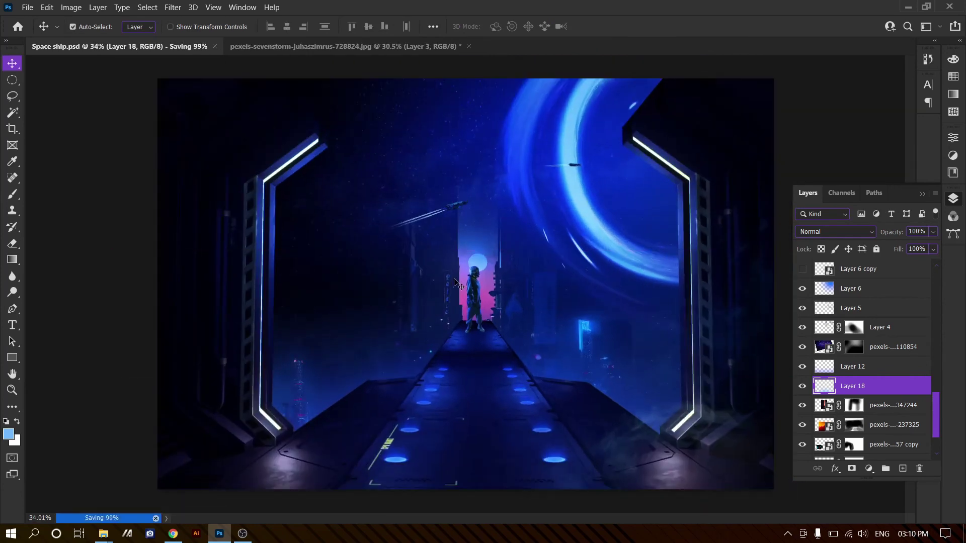
Step: Paste the tower image, shrink it to about 18% by the left doorway, and flip it horizontally
key(ctrl+v)
mouse_move(464, 275)
mouse_down()
mouse_move(537, 325)
mouse_move(378, 302)
mouse_up()
drag(378, 464, 420, 410)
drag(410, 352, 408, 366)
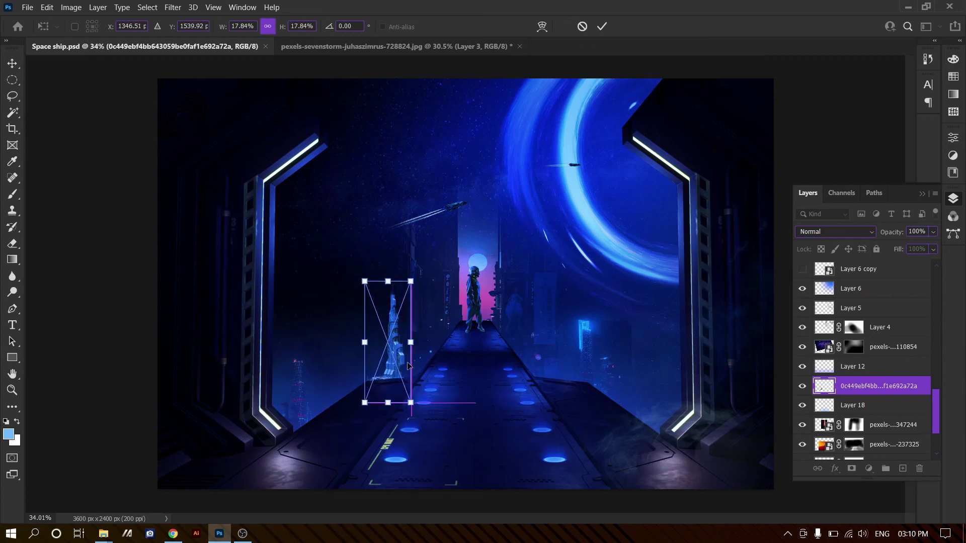
key(Return)
key(ctrl+t)
right_click(400, 338)
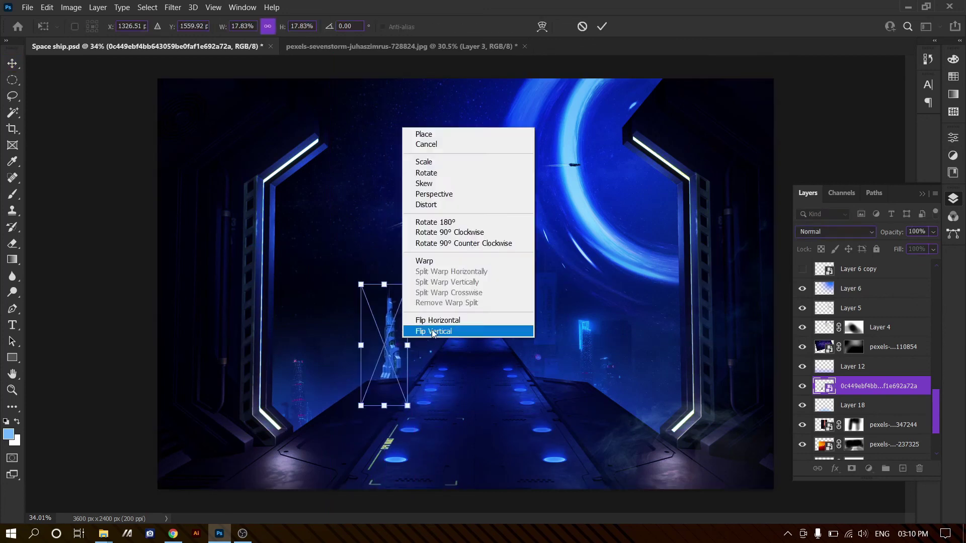
click(427, 320)
key(Return)
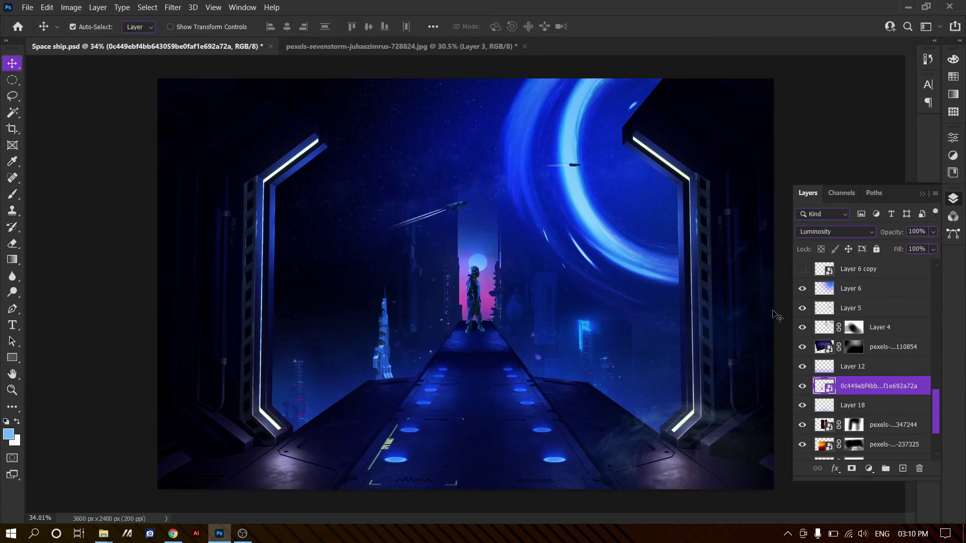
Step: Try blend modes on the tower and darken it with a Curves point
key(shift+minus)
key(shift+minus)
key(shift+minus)
key(shift+minus)
key(shift+minus)
key(shift+minus)
key(shift+minus)
key(shift+minus)
key(shift+minus)
key(shift+minus)
key(shift+minus)
key(shift+minus)
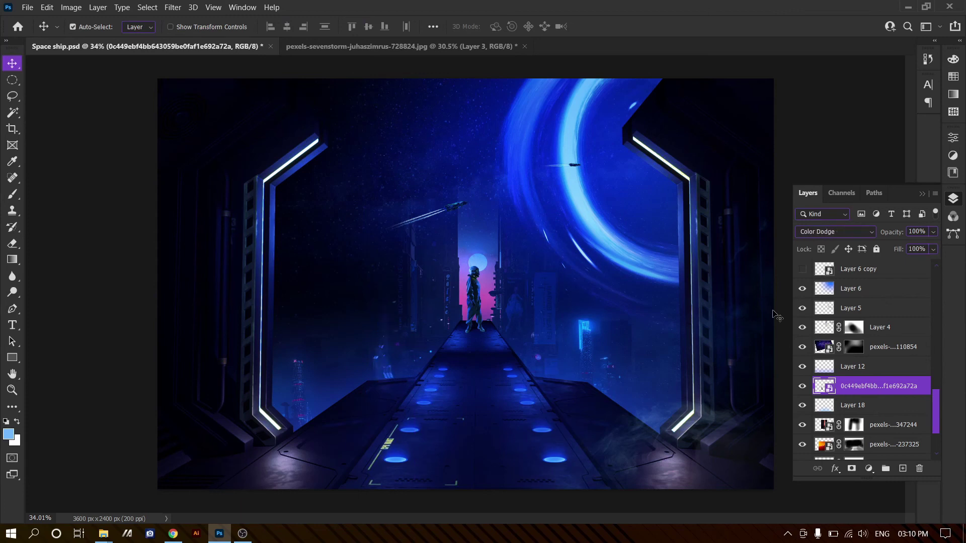
key(shift+minus)
key(shift+minus)
key(shift+minus)
key(shift+minus)
key(shift+minus)
key(shift+minus)
key(shift+minus)
key(shift+minus)
key(shift+minus)
key(shift+minus)
key(shift+minus)
key(shift+minus)
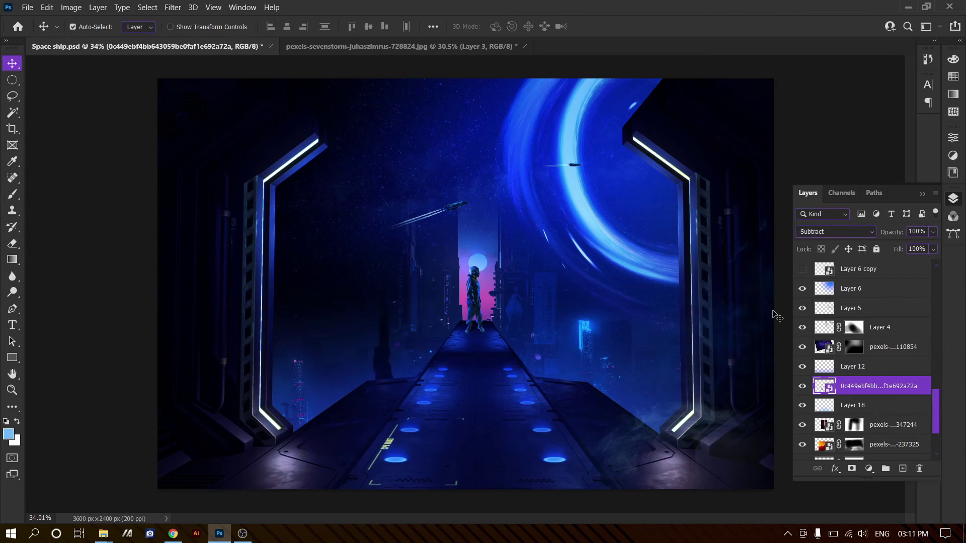
key(ctrl+m)
drag(798, 178, 800, 206)
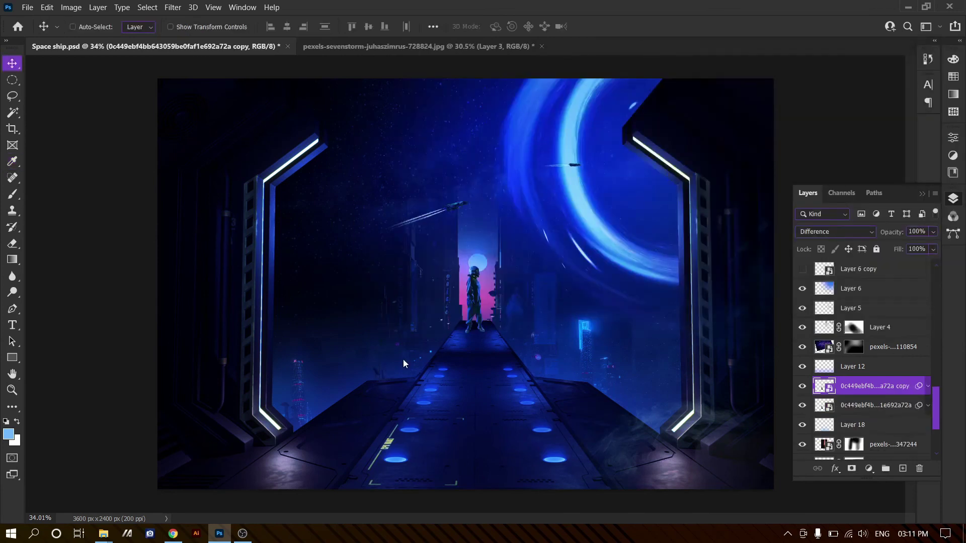
Step: Place a tower copy right of the walkway, nudge it further right, and save
drag(403, 359, 651, 366)
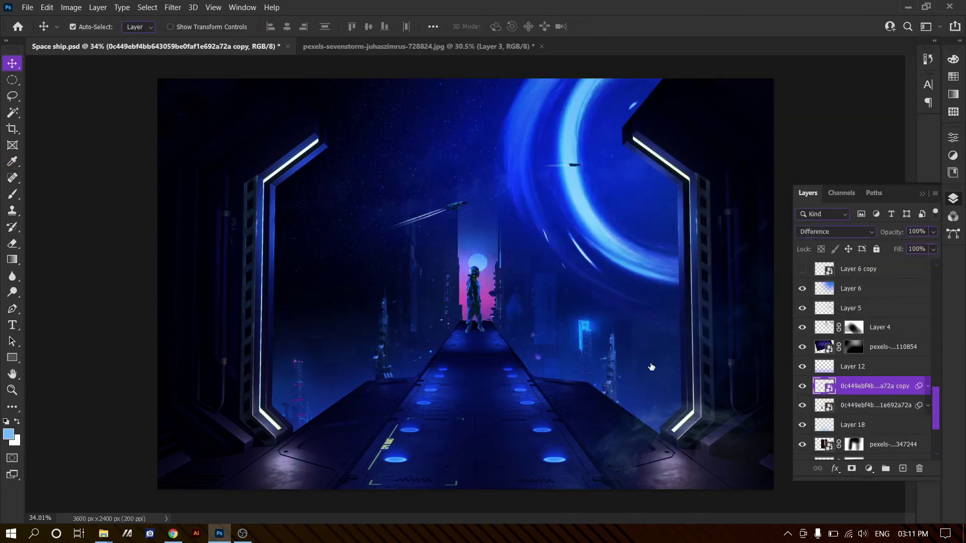
key(shift+Right)
key(shift+Right)
key(shift+Right)
key(shift+Right)
key(shift+Right)
key(shift+Right)
key(shift+Right)
key(shift+Right)
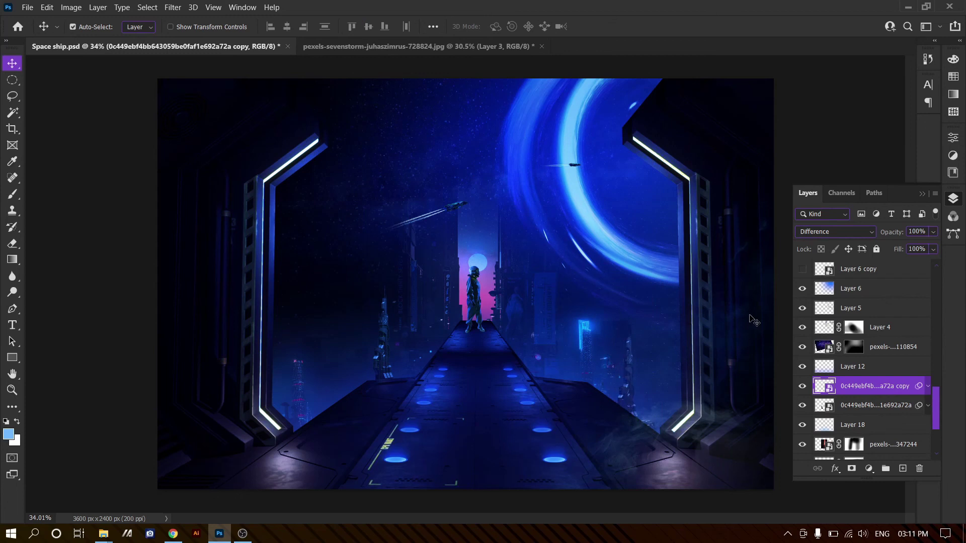
key(shift+Right)
key(shift+Right)
key(shift+Right)
key(shift+Right)
key(shift+Right)
key(shift+Right)
key(shift+Right)
key(shift+Right)
key(shift+Right)
key(shift+Right)
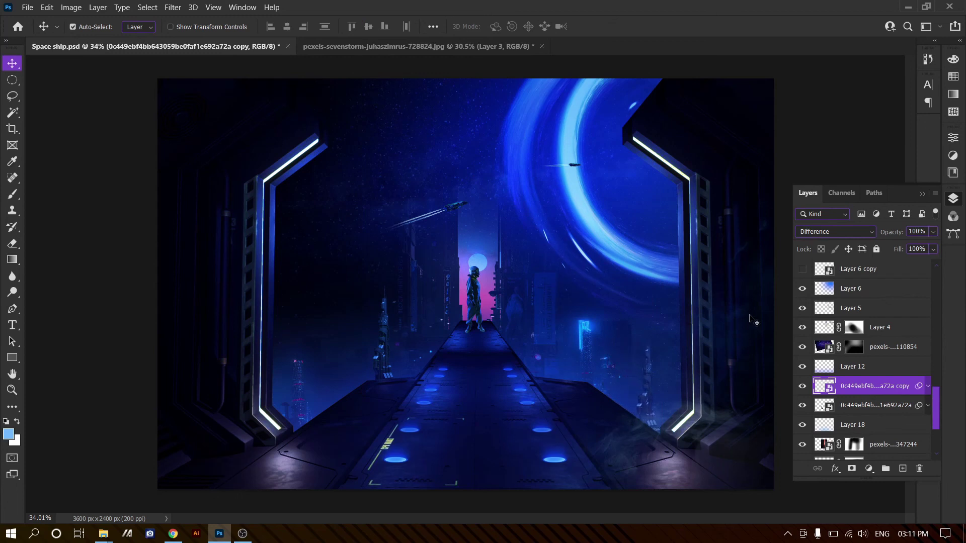
key(shift+Right)
key(shift+Right)
key(shift+Right)
key(ctrl+s)
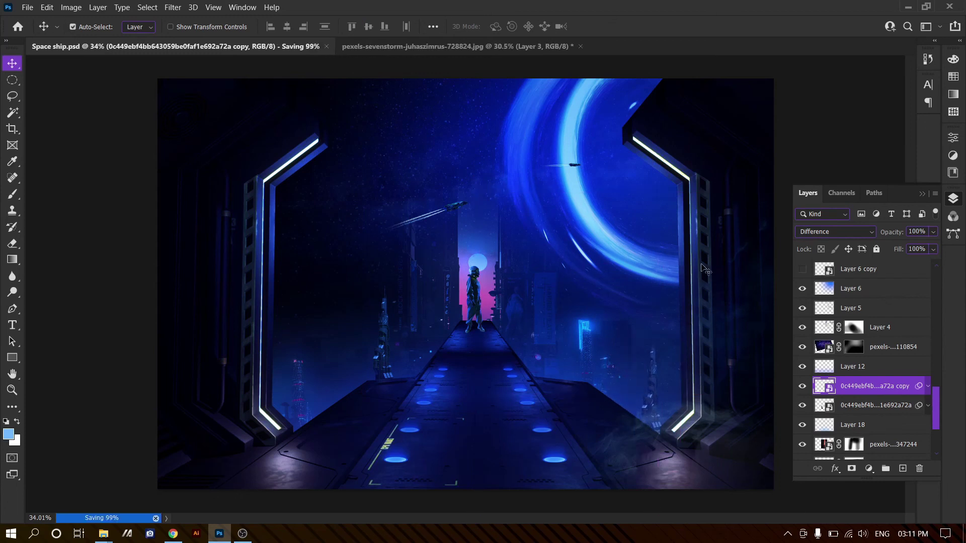
Step: Stamp all visible layers from the top Layer 17 copy into a new Layer 19 and save
scroll(908, 314, up, 5)
scroll(905, 301, up, 3)
click(902, 276)
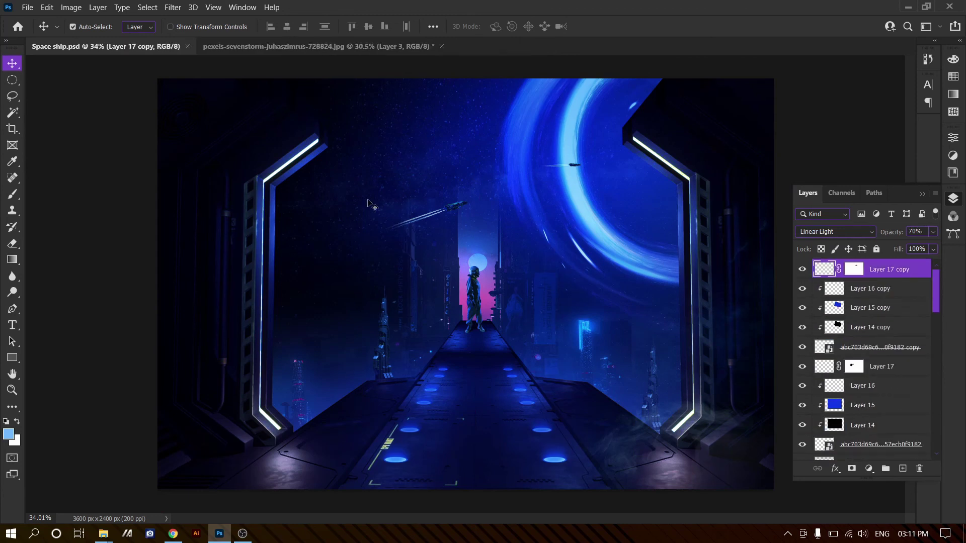
key(ctrl+shift+alt+e)
key(ctrl+s)
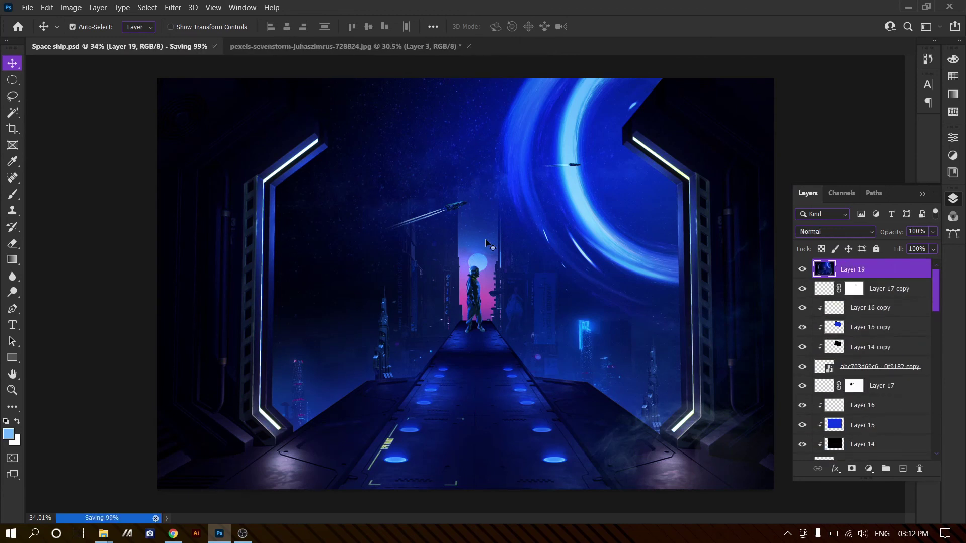
Step: In Camera Raw, adjust shadows, blacks and whites, and add texture and clarity
key(ctrl+shift+a)
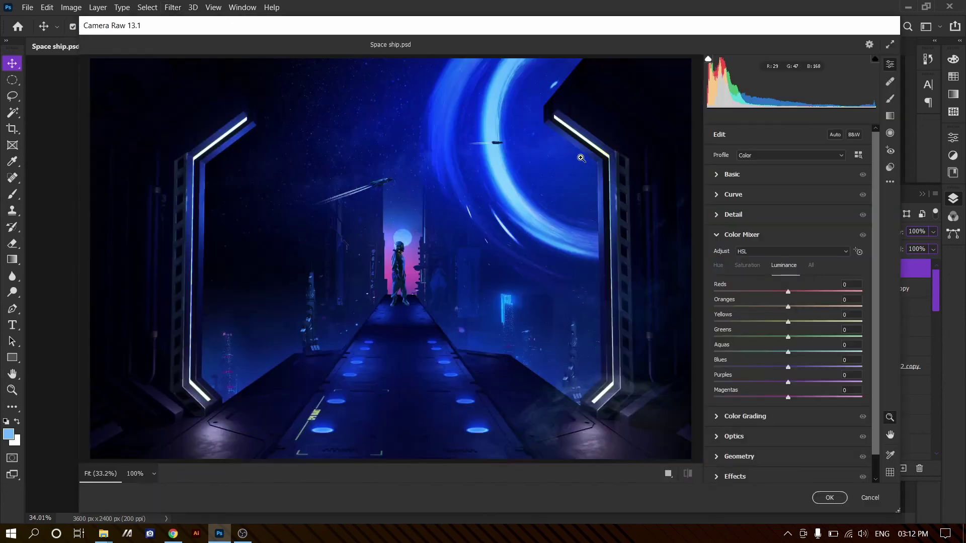
click(732, 174)
mouse_move(788, 254)
mouse_down()
mouse_move(838, 267)
mouse_move(745, 285)
mouse_move(791, 284)
mouse_up()
double_click(796, 254)
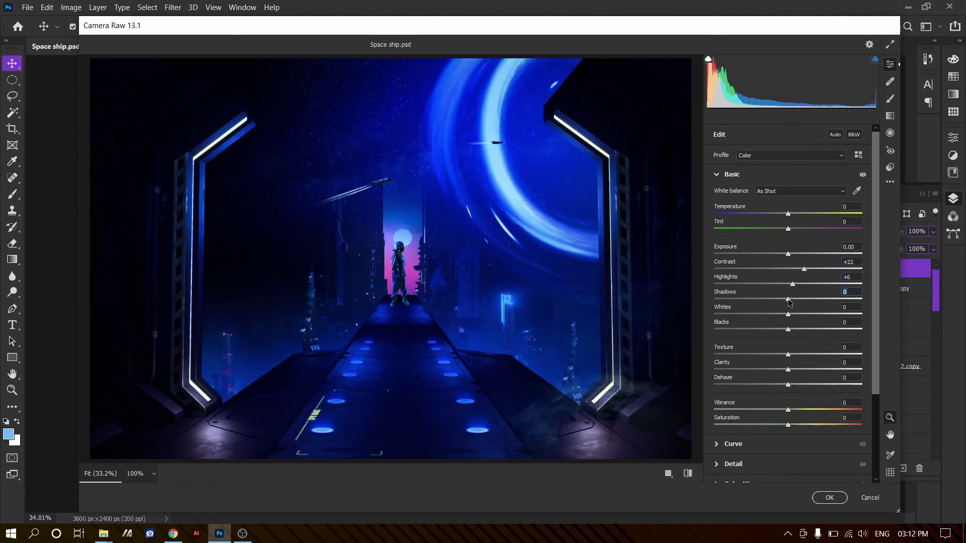
mouse_move(734, 300)
mouse_down()
mouse_move(795, 300)
mouse_move(780, 299)
mouse_up()
drag(787, 314, 771, 330)
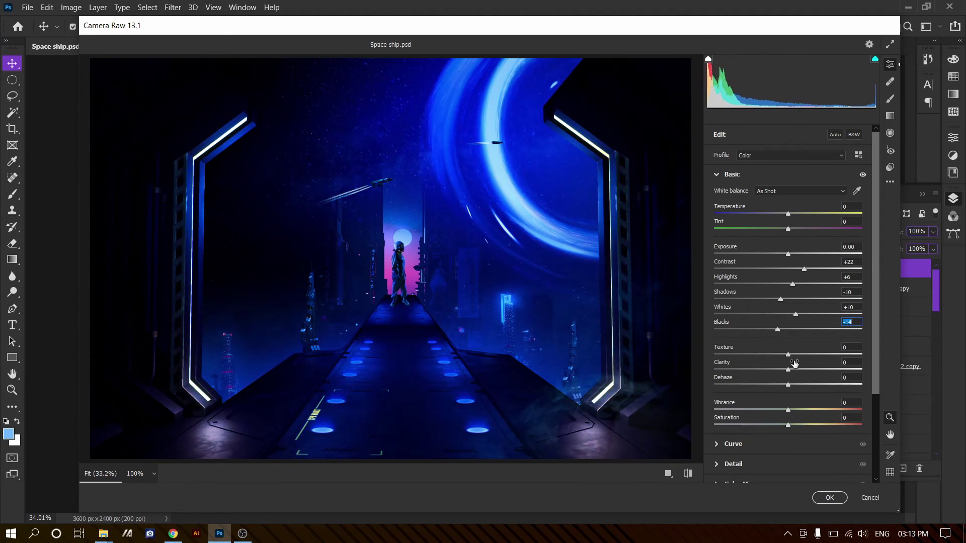
mouse_move(788, 355)
mouse_down()
mouse_move(820, 354)
mouse_move(793, 370)
mouse_move(797, 354)
mouse_move(799, 370)
mouse_up()
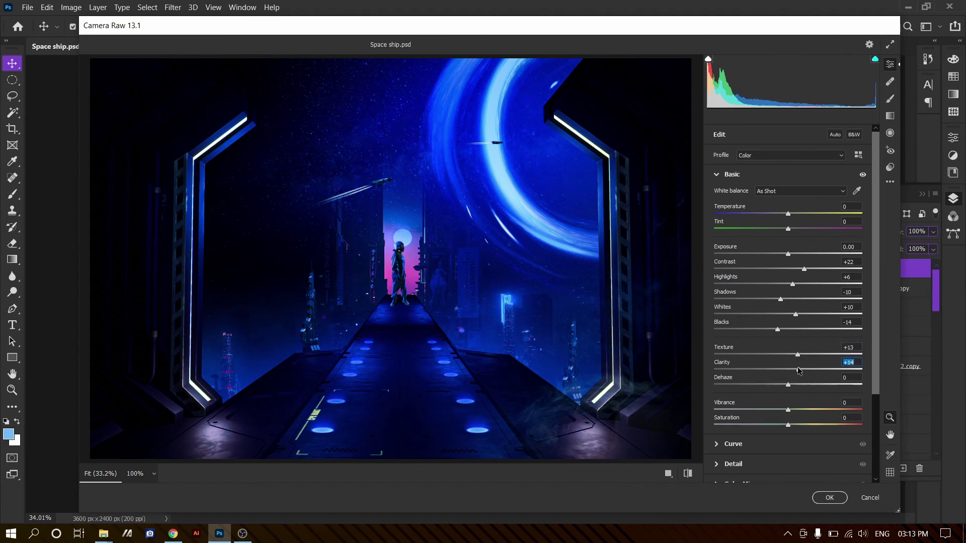
mouse_move(788, 410)
mouse_down()
mouse_move(815, 410)
mouse_move(743, 425)
mouse_up()
double_click(814, 409)
double_click(743, 425)
Step: Add light grain and a slight vignette, boost Blue Primary saturation, and apply the grade
click(721, 174)
click(745, 255)
click(744, 189)
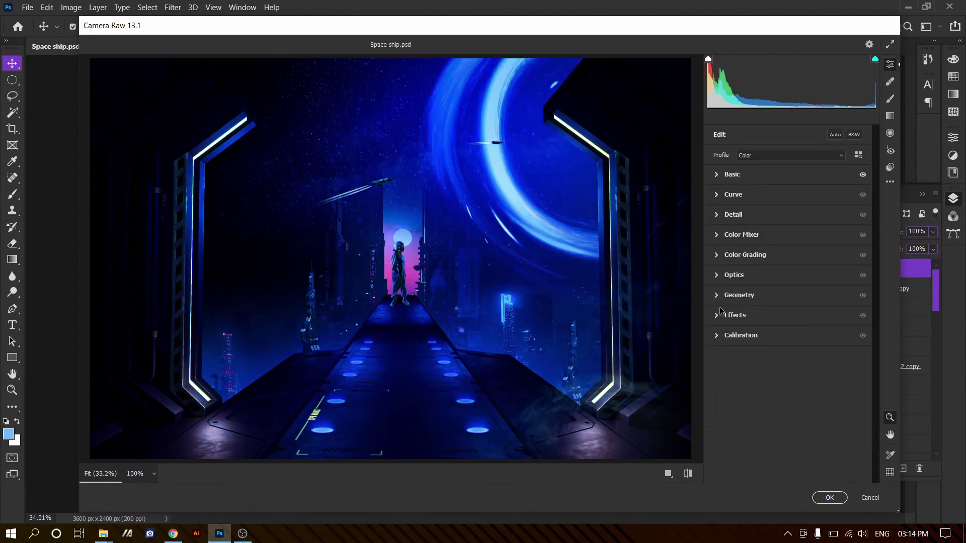
click(734, 315)
click(788, 340)
drag(746, 345, 786, 366)
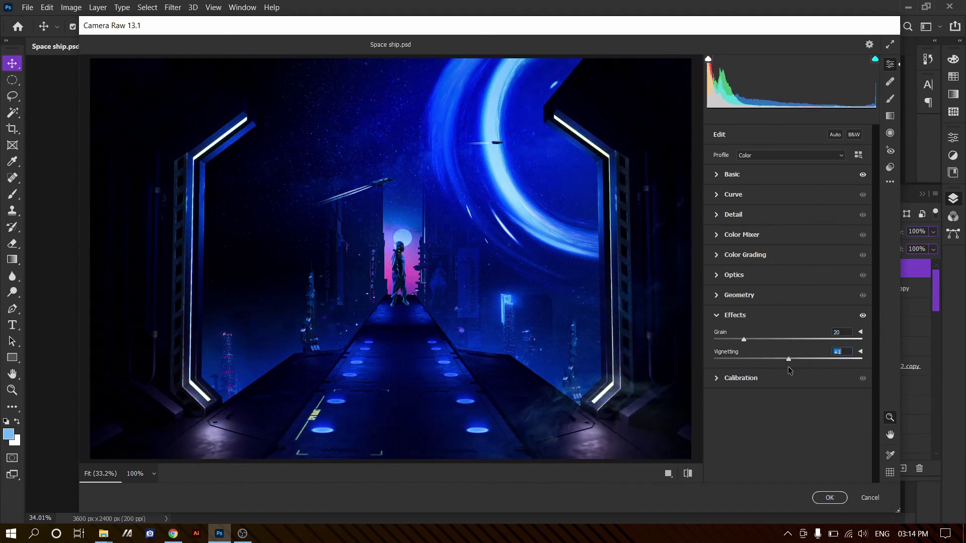
click(716, 378)
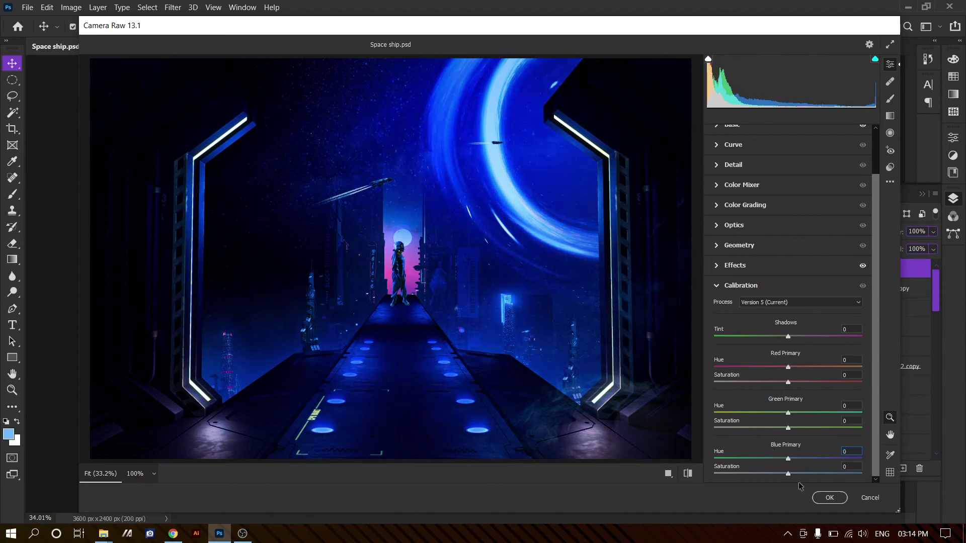
drag(788, 473, 791, 472)
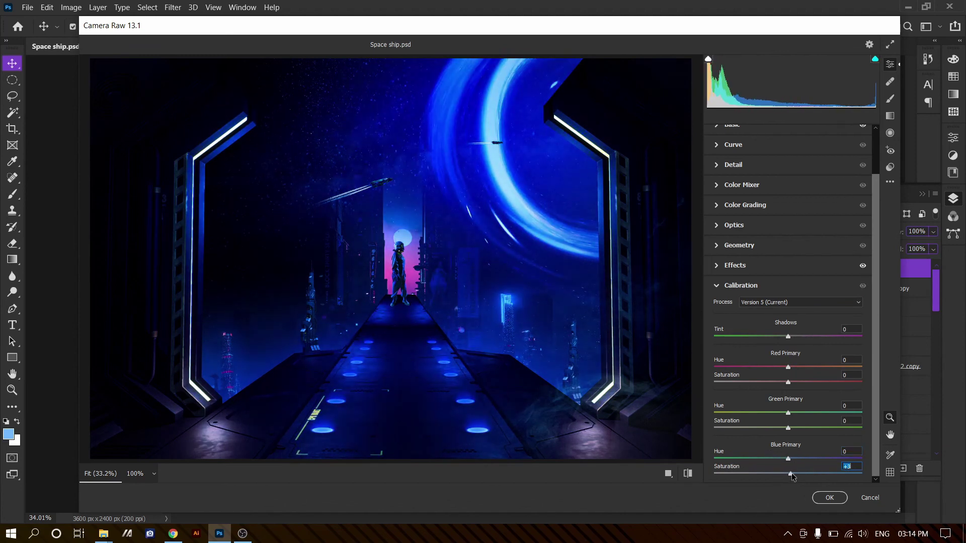
click(829, 497)
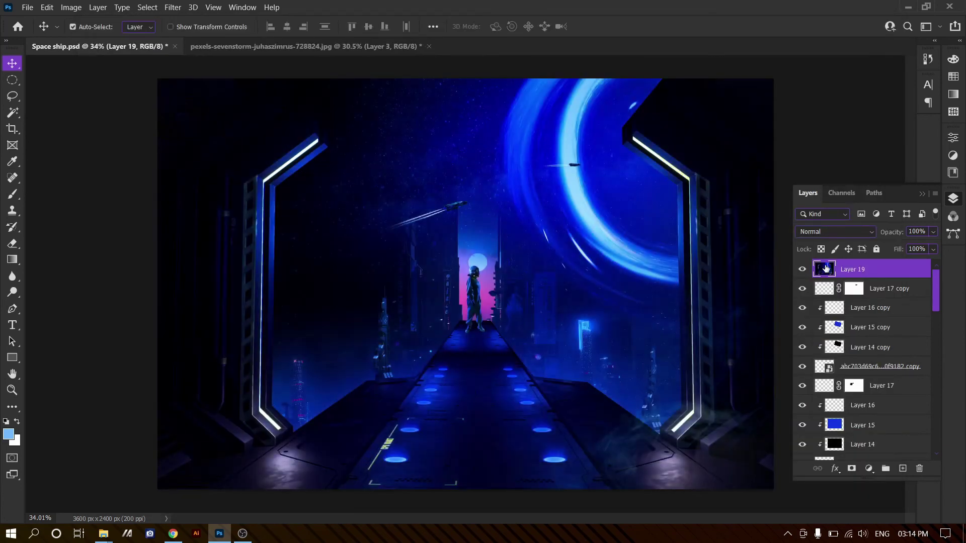
Step: Toggle Layer 19 visibility to compare graded versus ungraded, then save the Space ship document
click(802, 269)
click(803, 270)
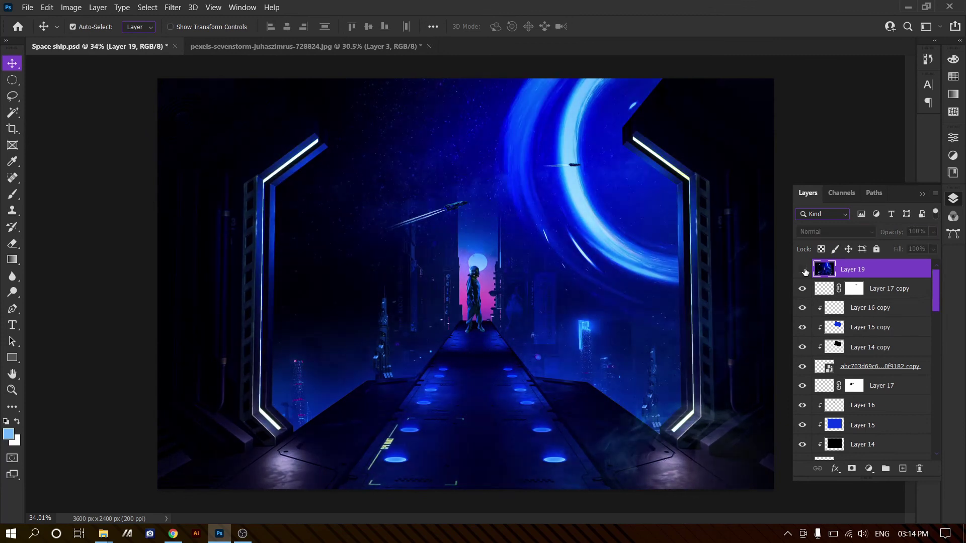
click(803, 269)
click(803, 269)
key(ctrl+s)
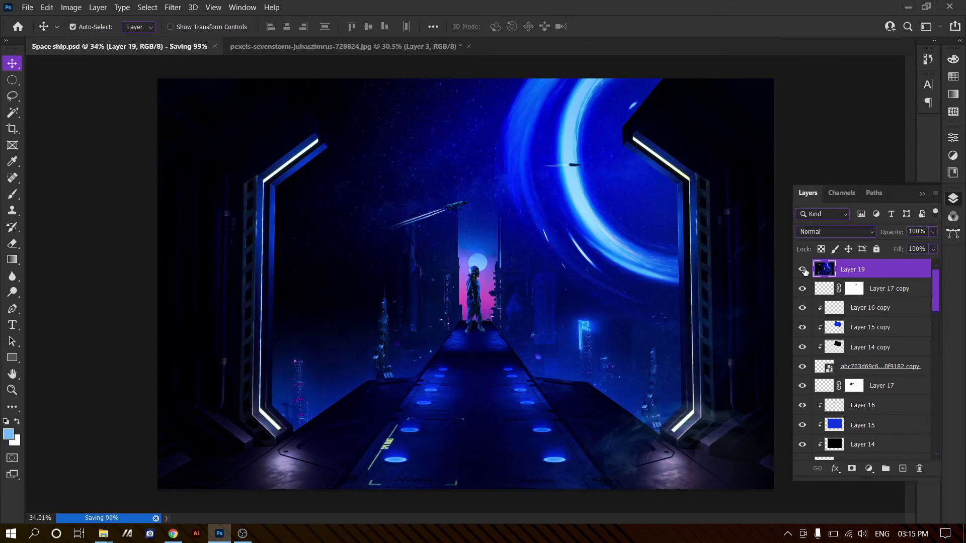